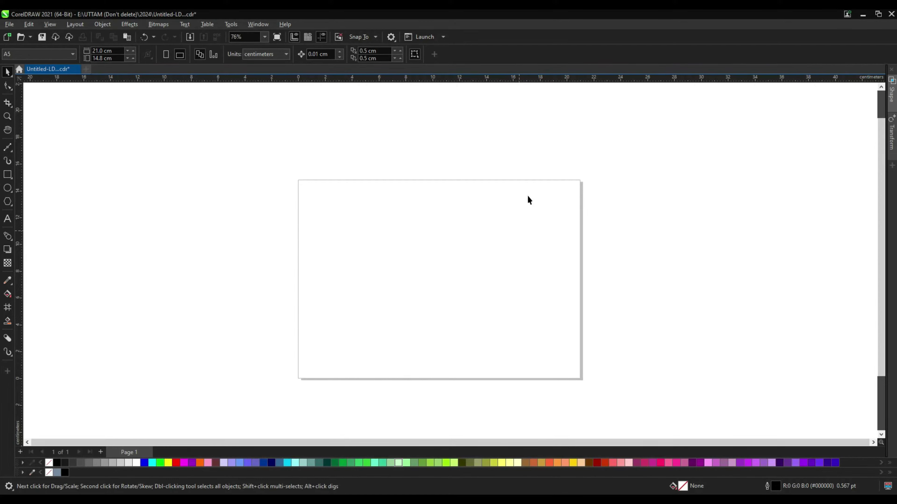
Add a centre guideline and draw a circle over the guideline intersection.
drag(491, 278, 490, 278)
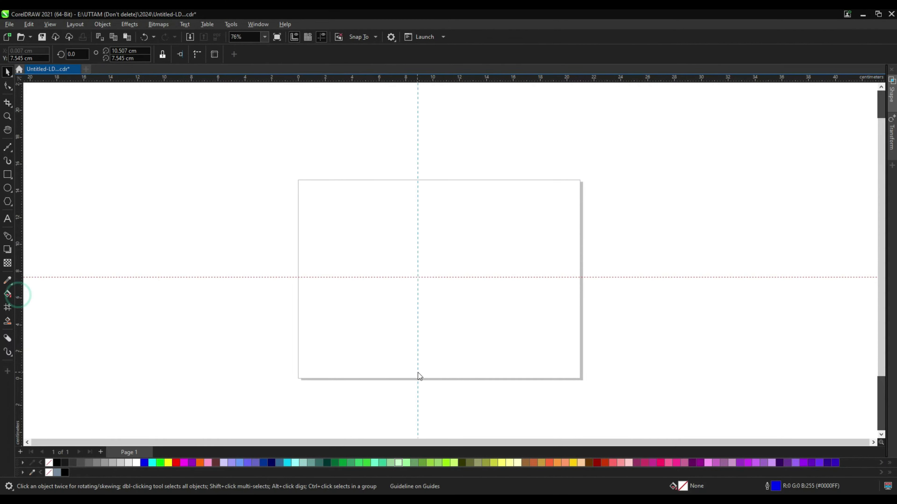
click(9, 194)
drag(400, 260, 501, 360)
drag(451, 306, 434, 281)
Size the circle to 8 cm wide and 8 cm high.
text(8cm)
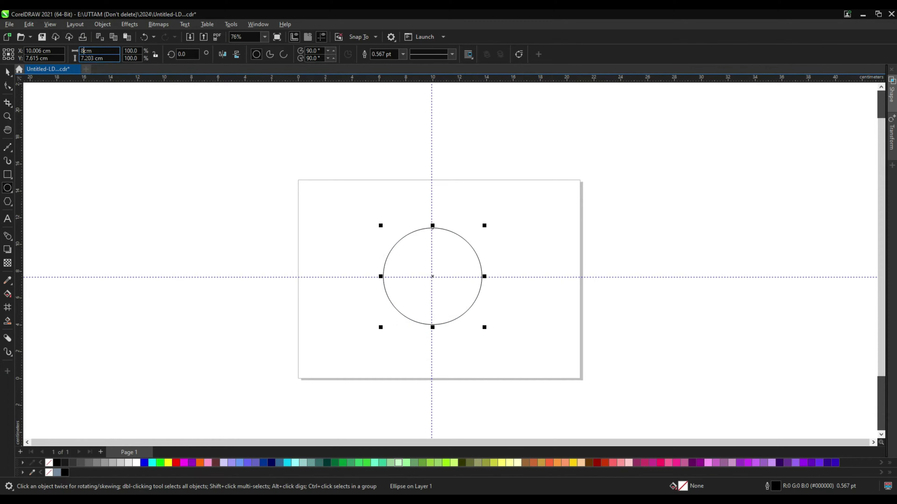
text(8)
key(Return)
key(space)
scroll(424, 275, up, 2)
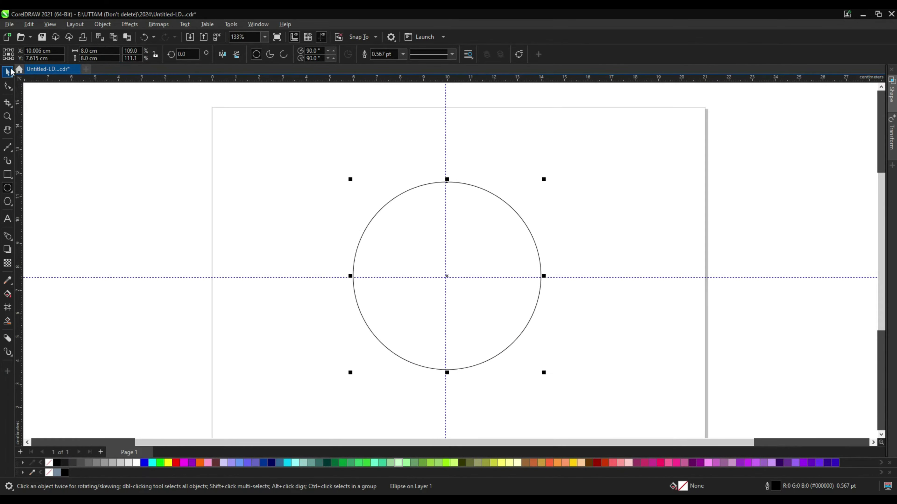
scroll(446, 278, up, 2)
scroll(430, 250, up, 1)
scroll(434, 273, down, 2)
scroll(433, 273, down, 1)
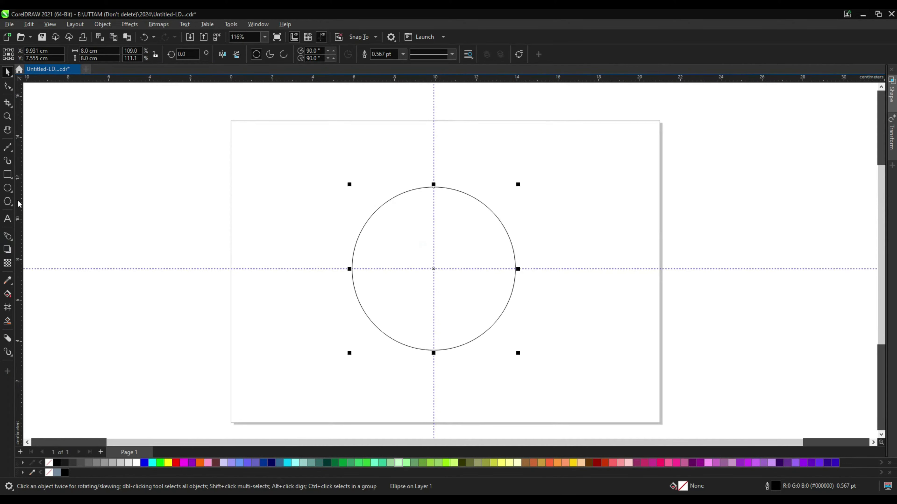
Draw a long horizontal bar across the circle's lower half, centred on the vertical guideline.
click(8, 174)
drag(327, 289, 553, 322)
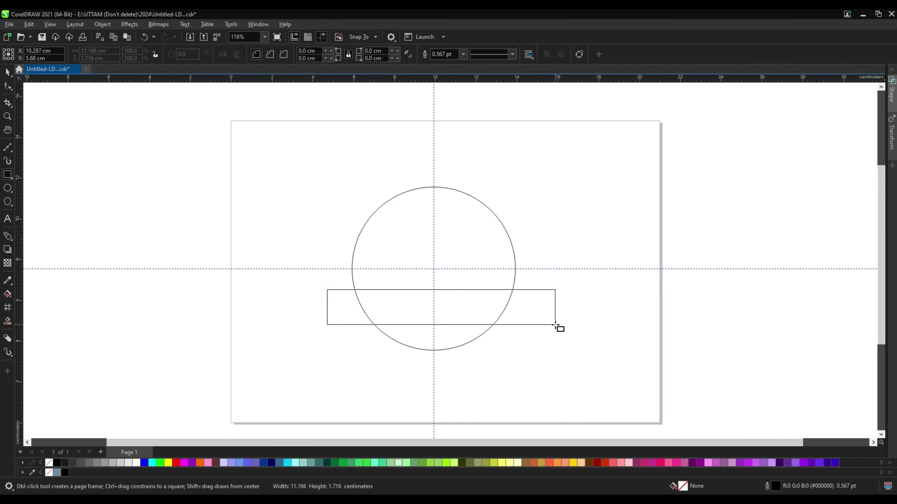
scroll(443, 304, up, 1)
drag(442, 306, 435, 313)
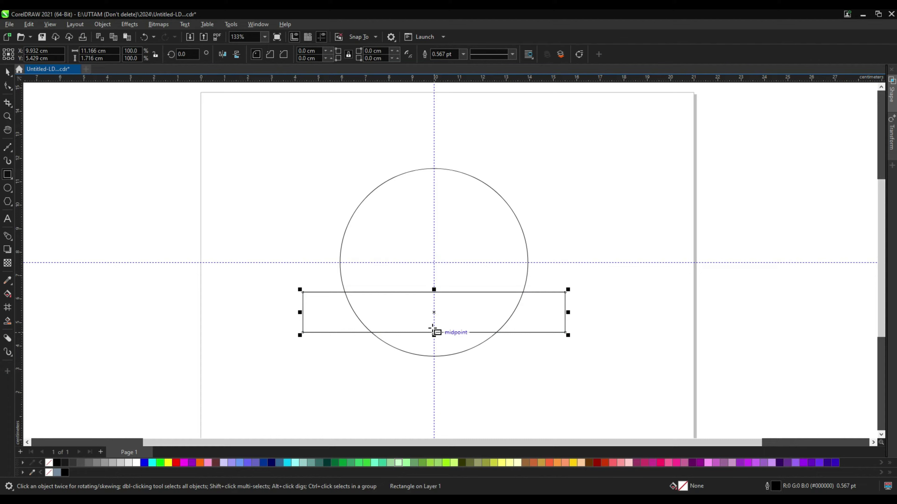
Duplicate the bar, rotate the copy 120° and move it up-right as one side.
right_click(433, 313)
key(Escape)
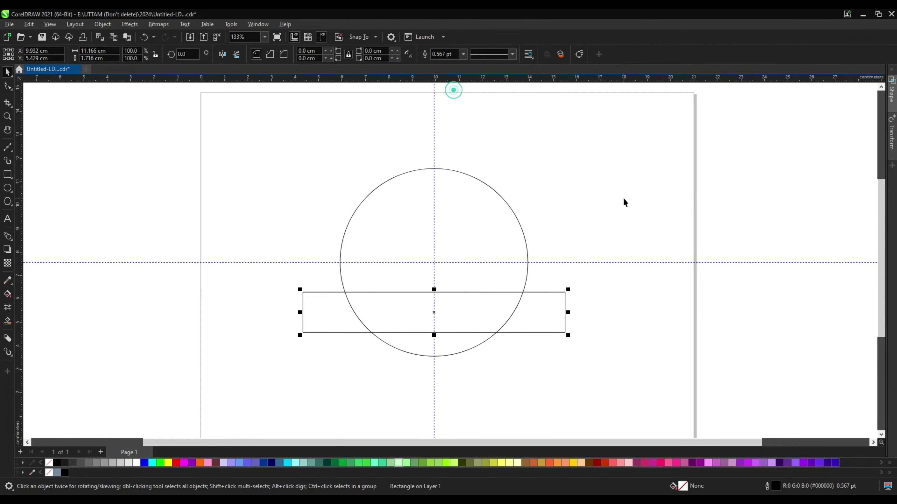
right_click(623, 200)
key(Escape)
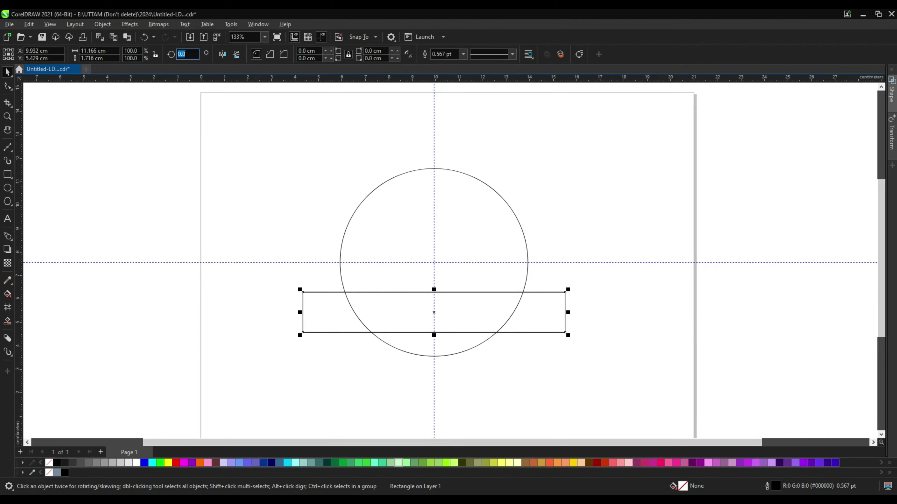
text(120)
key(Return)
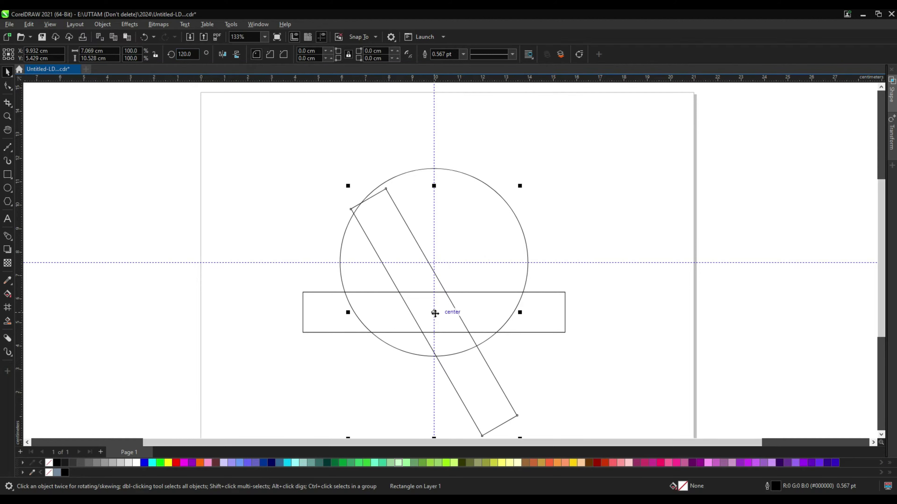
mouse_move(435, 312)
mouse_down()
mouse_move(483, 263)
mouse_move(468, 239)
mouse_move(477, 251)
mouse_up()
Duplicate the tilted bar, mirror it horizontally and move it left as the other side.
right_click(475, 253)
right_click(581, 177)
click(606, 251)
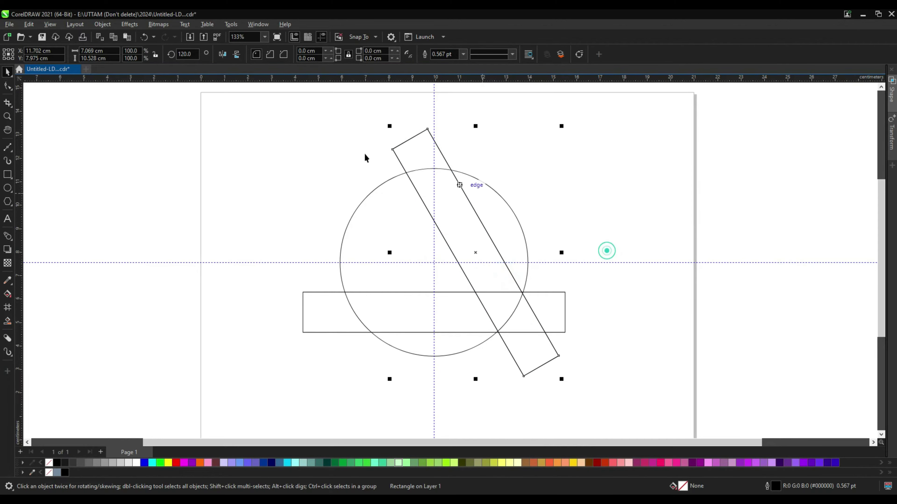
click(222, 55)
drag(476, 236, 396, 243)
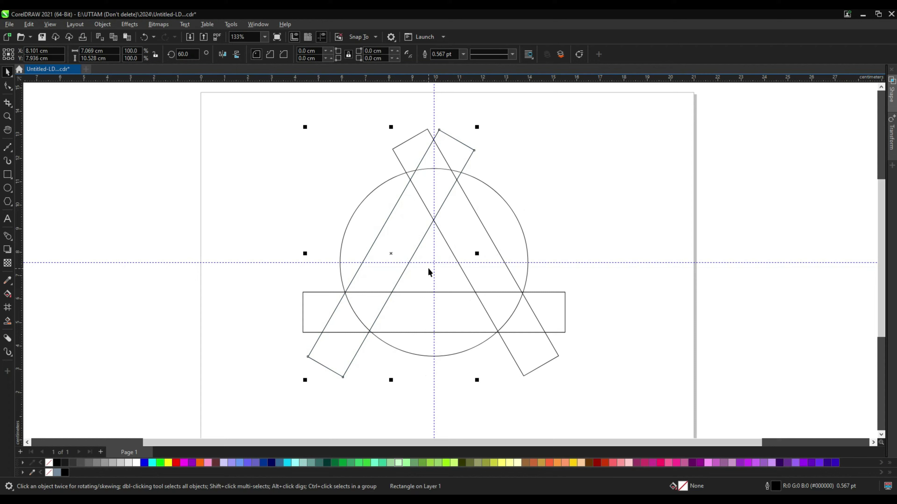
shift+click(467, 269)
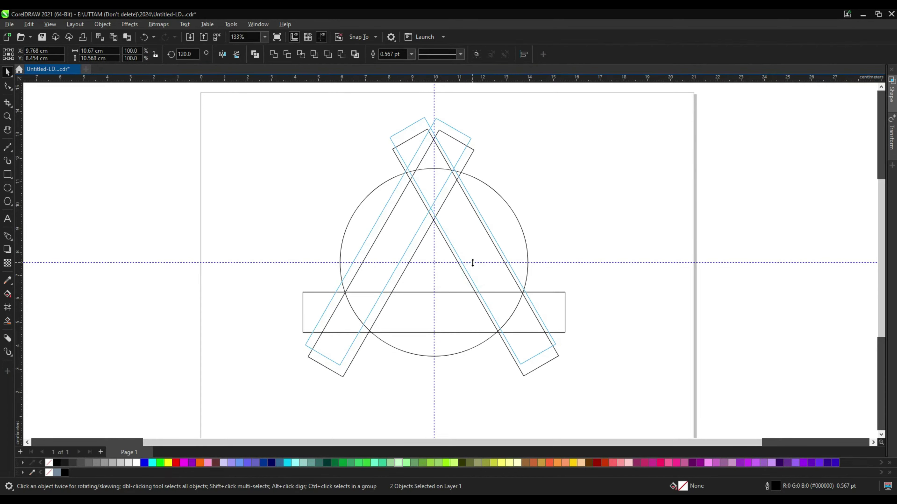
click(608, 219)
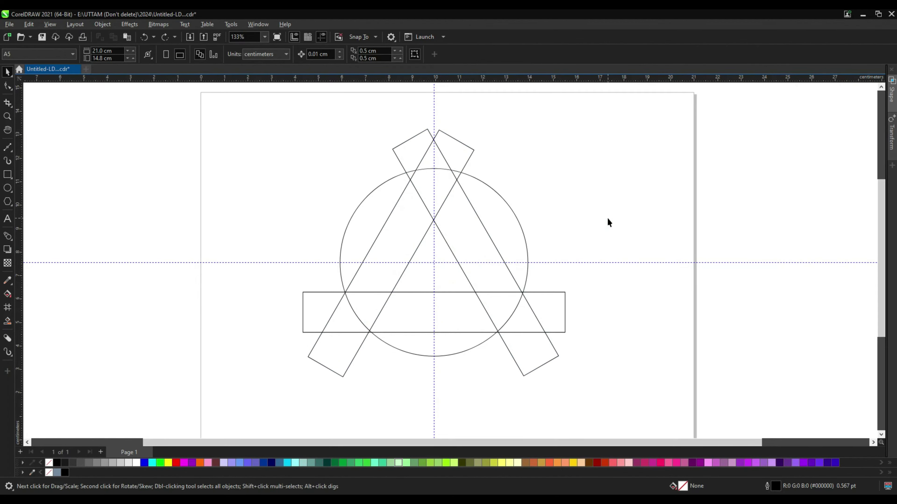
Draw a small circle and resize it to fit snugly into the left corner between the bars.
click(7, 188)
scroll(360, 251, up, 2)
drag(356, 231, 417, 297)
drag(387, 265, 367, 280)
scroll(336, 254, up, 2)
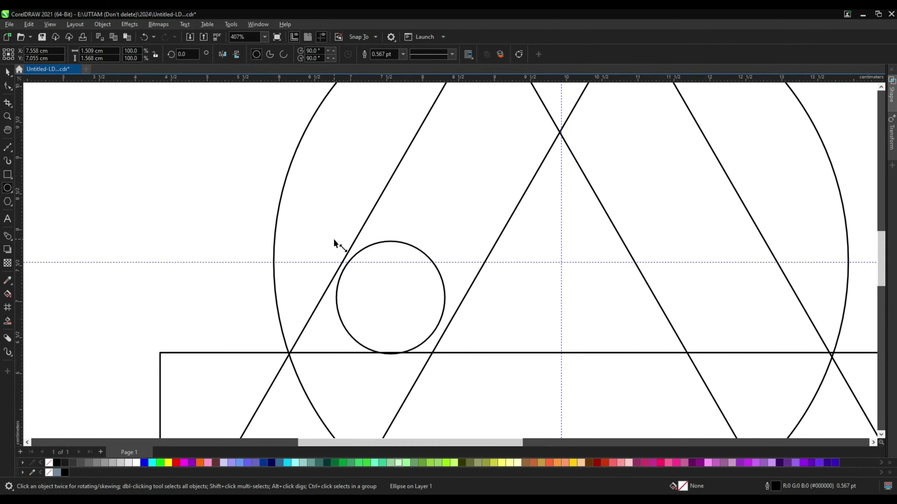
drag(334, 239, 330, 235)
drag(446, 296, 459, 296)
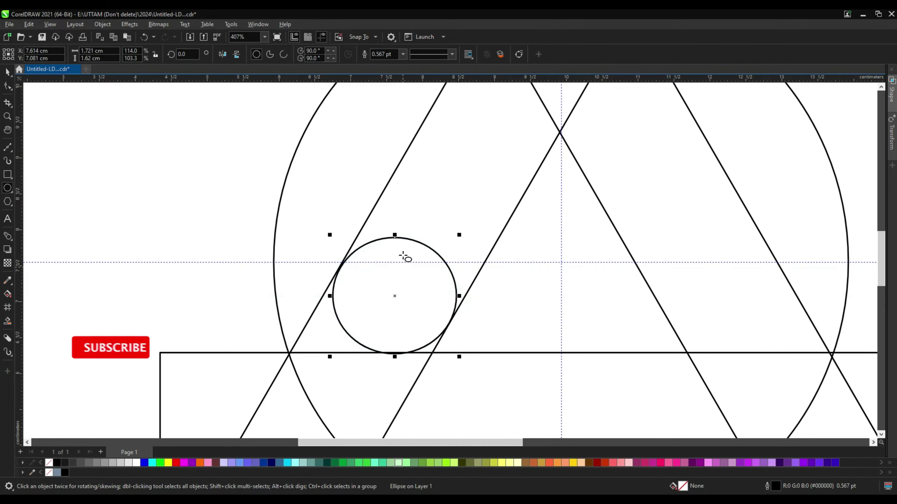
drag(394, 235, 395, 225)
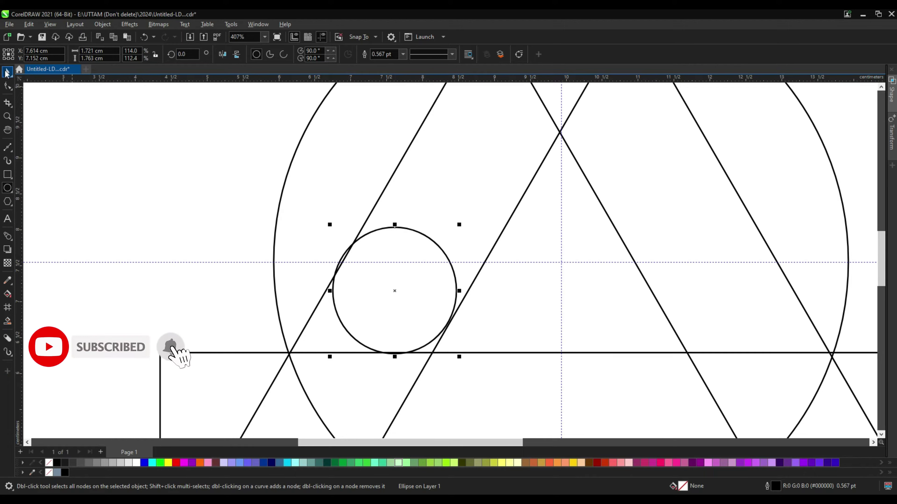
scroll(392, 306, up, 1)
drag(392, 305, 390, 305)
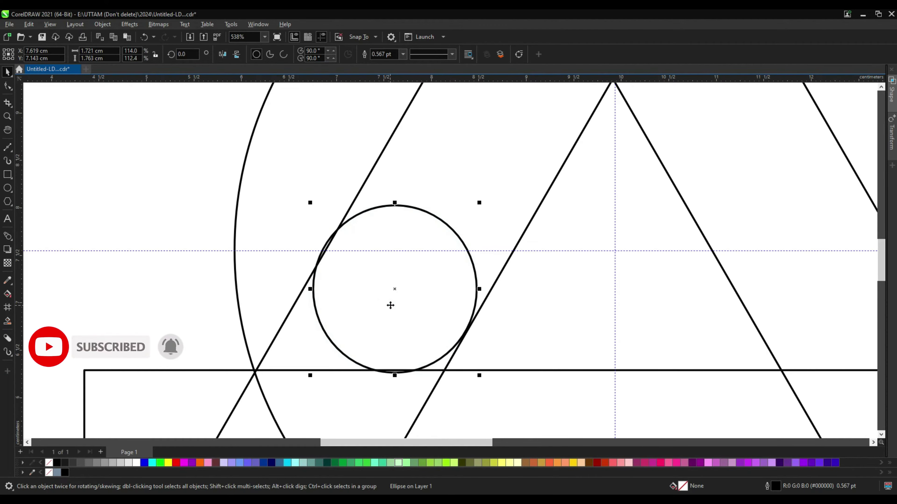
scroll(482, 367, up, 2)
drag(475, 374, 476, 377)
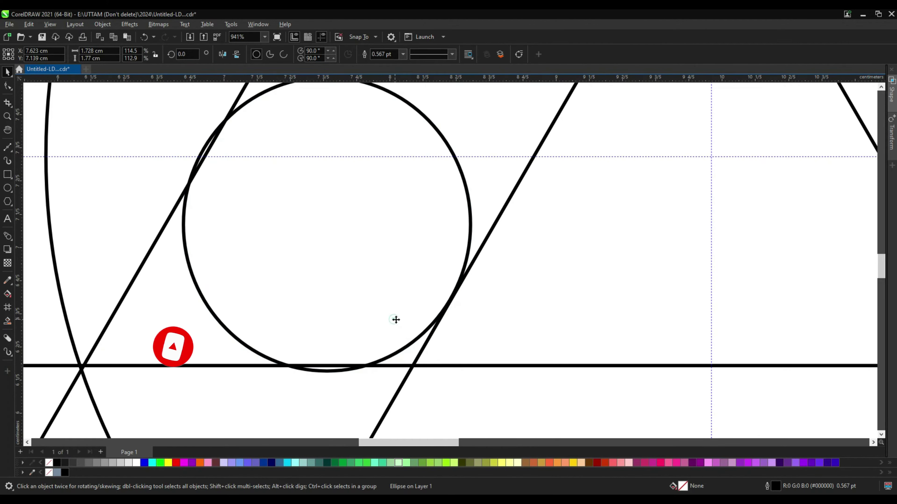
scroll(331, 250, down, 6)
Duplicate the small circle into the lower-right corner.
right_click(330, 251)
click(375, 270)
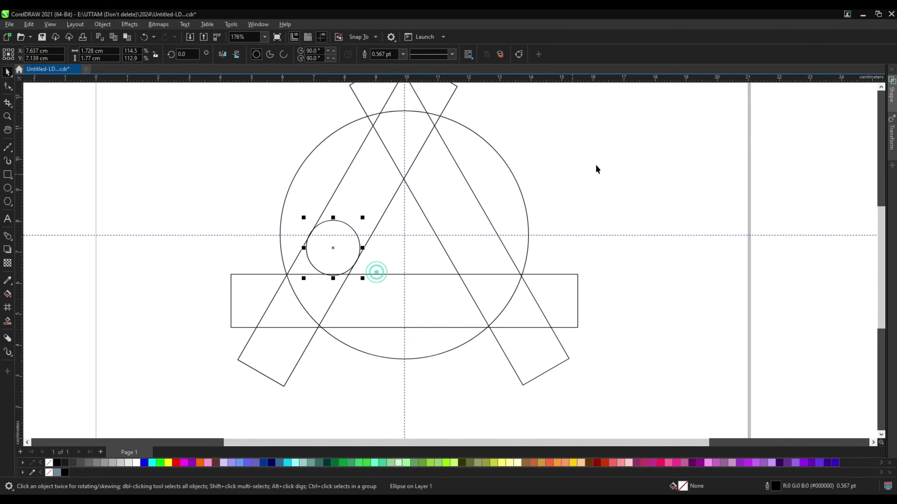
right_click(596, 166)
click(640, 240)
mouse_move(337, 261)
mouse_down()
mouse_move(440, 309)
mouse_move(442, 298)
mouse_up()
scroll(440, 310, up, 2)
scroll(441, 304, up, 2)
click(442, 300)
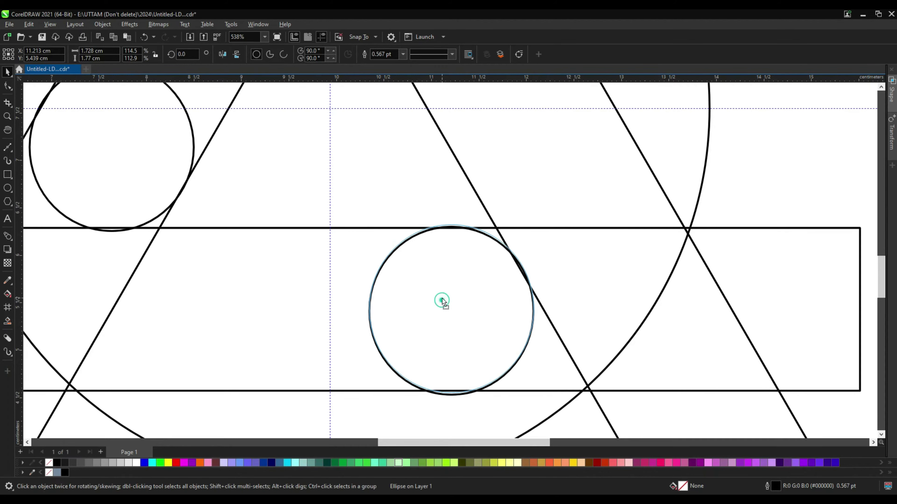
scroll(536, 219, up, 2)
scroll(542, 233, up, 1)
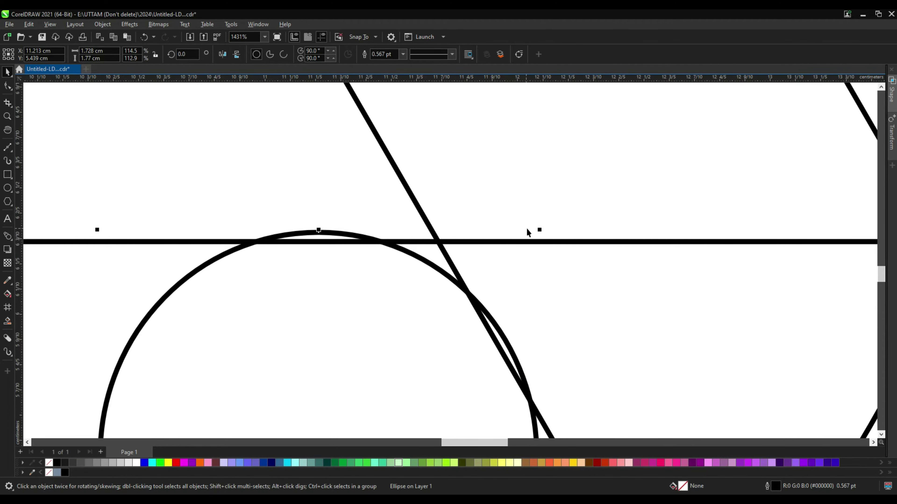
Paste another small circle and nudge it into the upper corner.
right_click(399, 341)
scroll(467, 240, down, 1)
scroll(512, 226, down, 4)
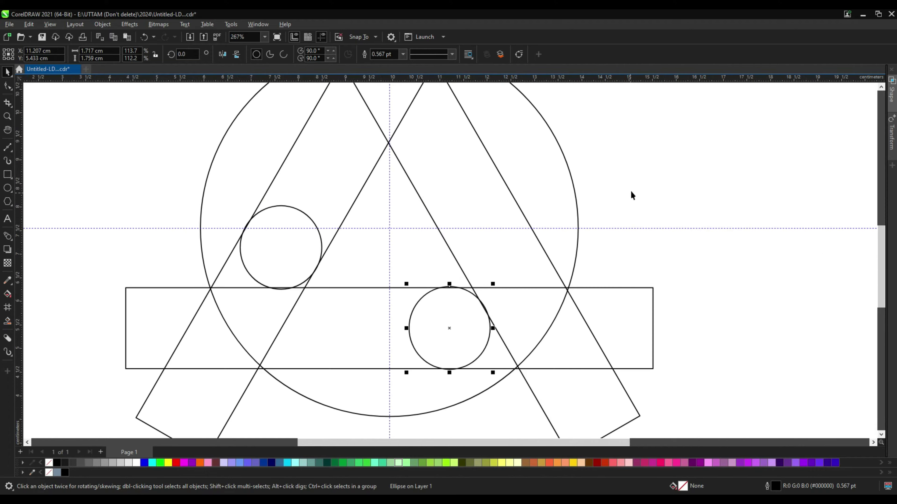
right_click(631, 195)
click(656, 257)
scroll(457, 370, down, 2)
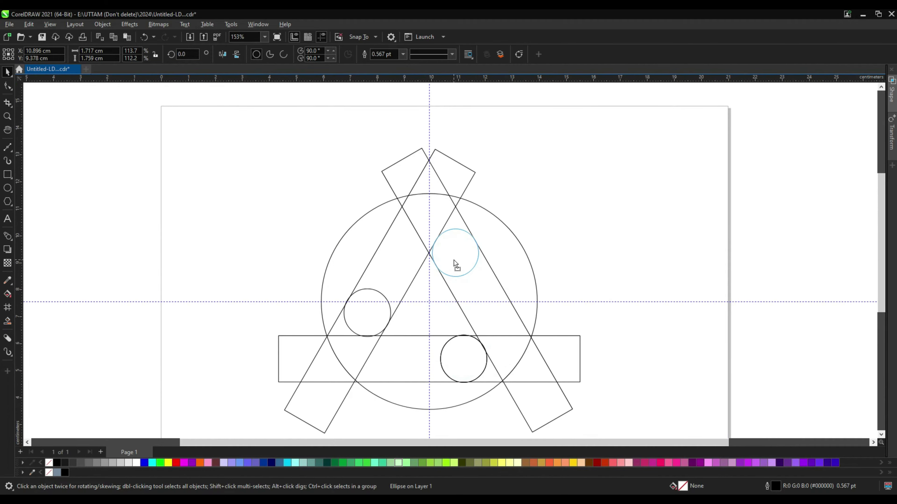
click(454, 261)
scroll(454, 262, up, 4)
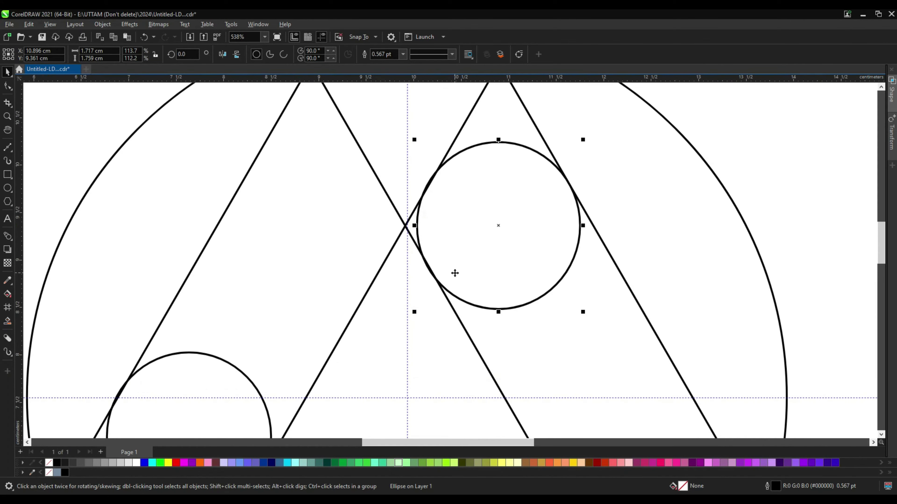
scroll(459, 265, up, 1)
drag(504, 215, 504, 213)
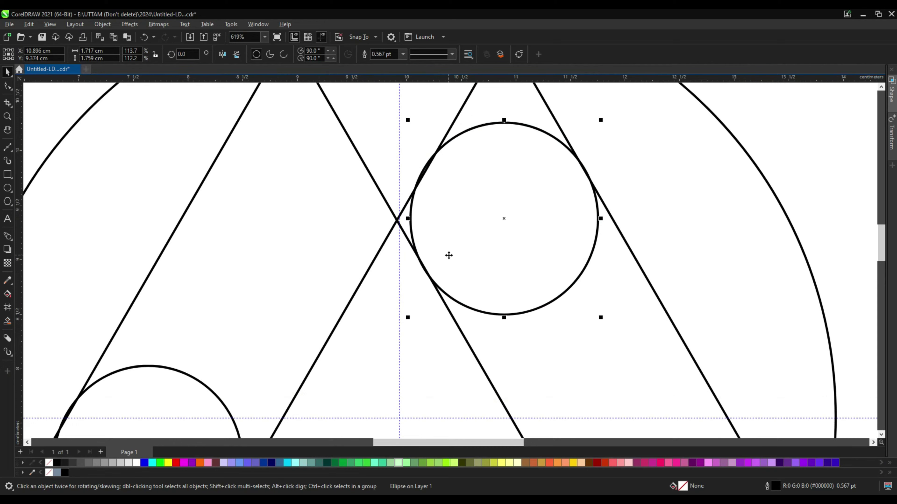
scroll(448, 256, down, 2)
scroll(450, 255, down, 1)
click(624, 194)
Paste a fourth small circle into the lower-left corner and select it.
scroll(619, 201, down, 2)
right_click(616, 208)
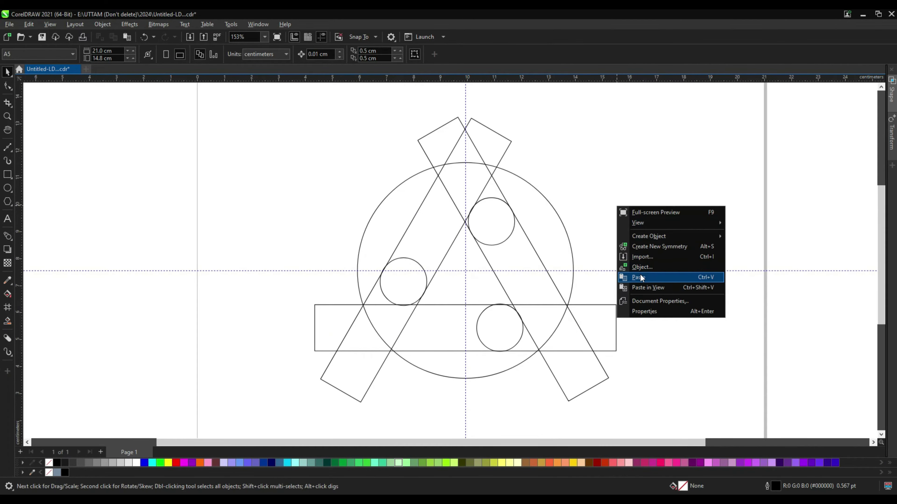
click(639, 278)
scroll(450, 326, up, 2)
drag(491, 326, 374, 324)
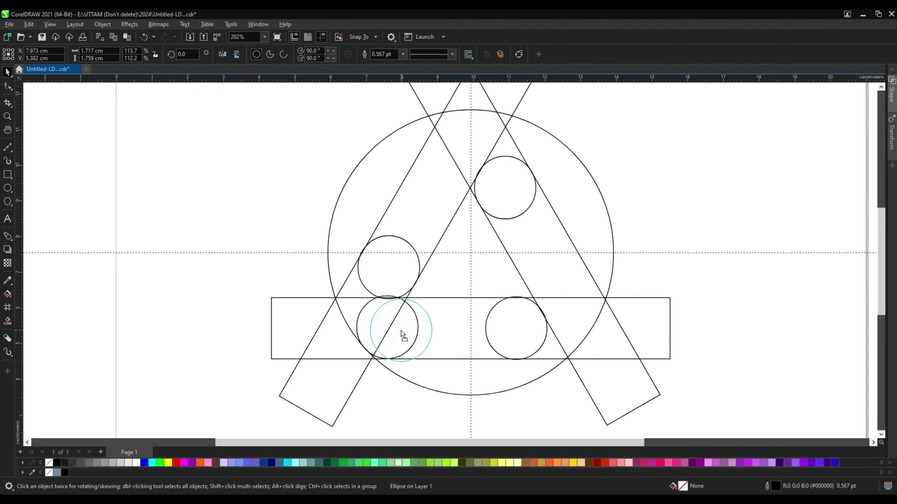
scroll(384, 324, up, 3)
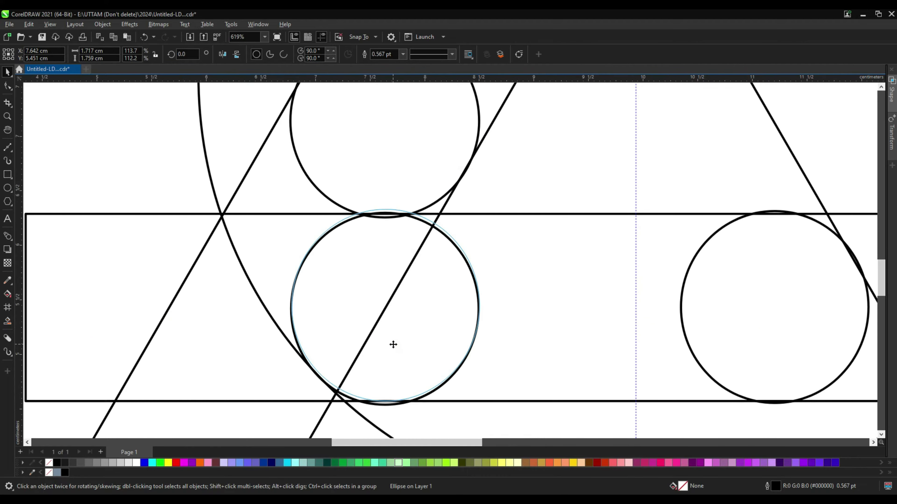
click(395, 344)
right_click(399, 348)
Convert the lower-left circle to curves and delete its upper segment and top and right nodes.
click(426, 89)
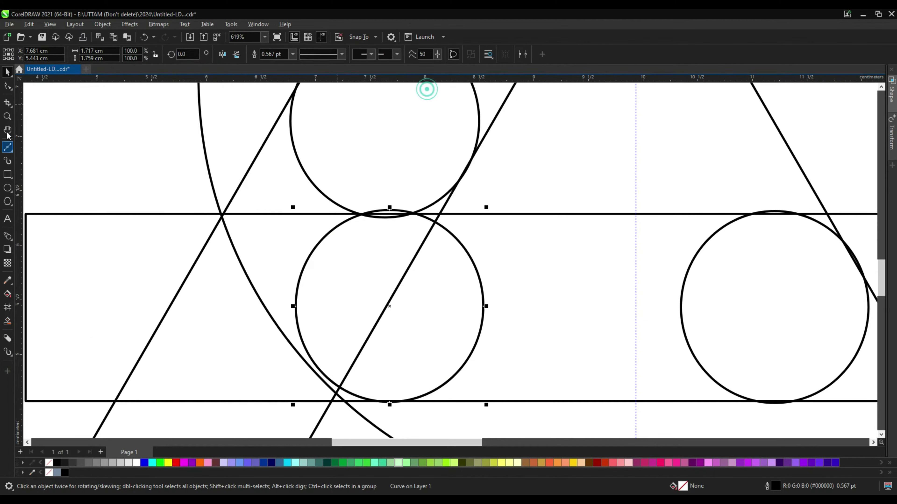
key(F10)
right_click(297, 284)
click(329, 302)
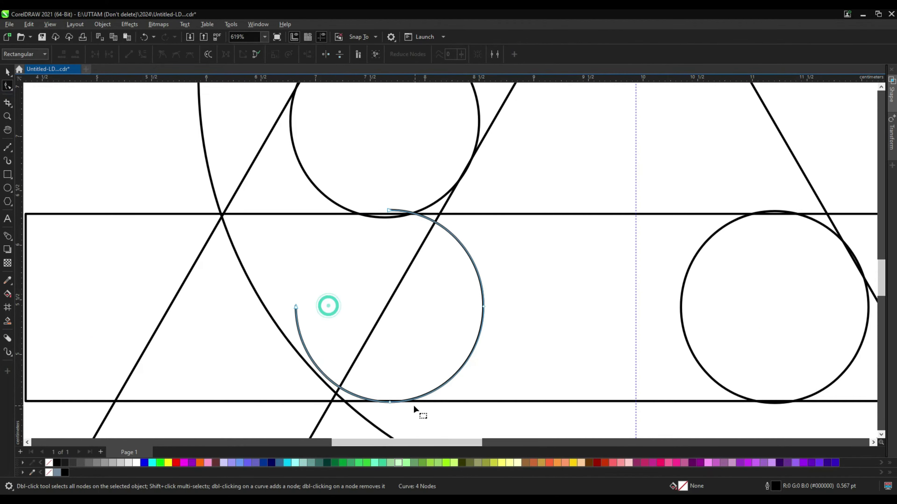
click(418, 396)
double_click(389, 211)
double_click(483, 307)
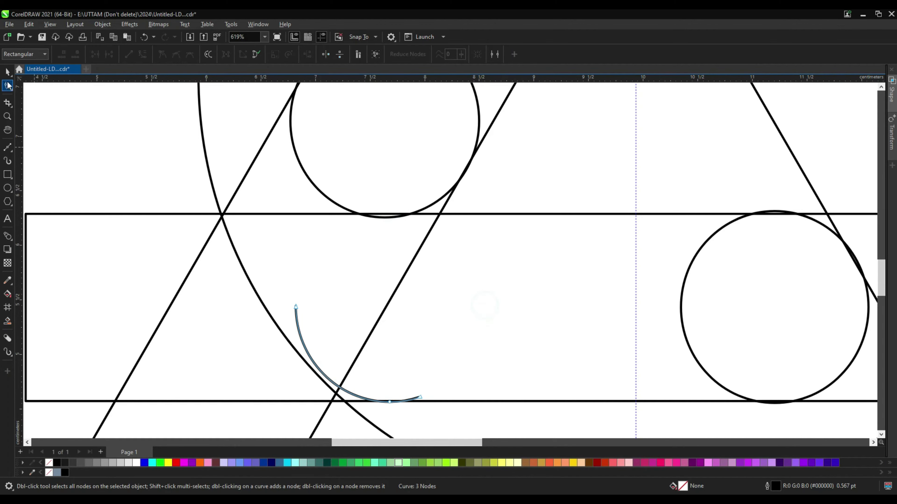
key(space)
Rotate the arc about 7° and stretch it wider on both sides.
click(334, 382)
drag(424, 407, 429, 398)
scroll(389, 393, up, 1)
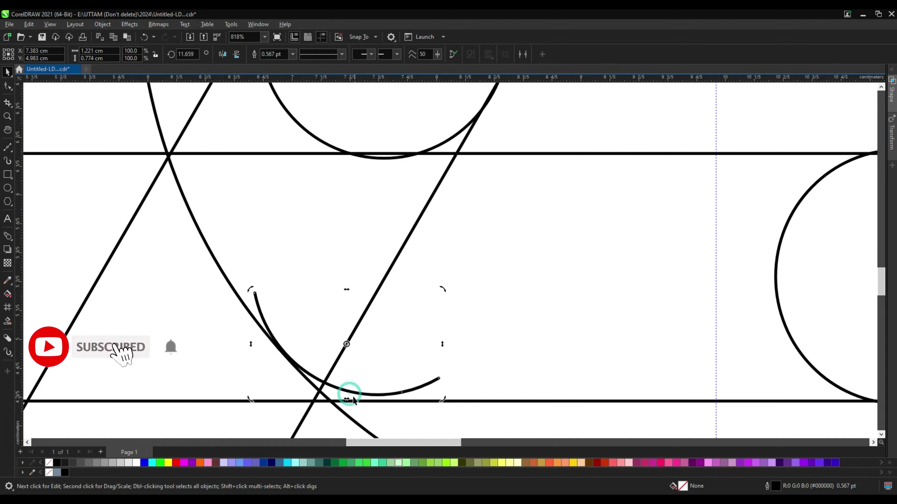
drag(351, 402, 348, 392)
scroll(333, 382, up, 1)
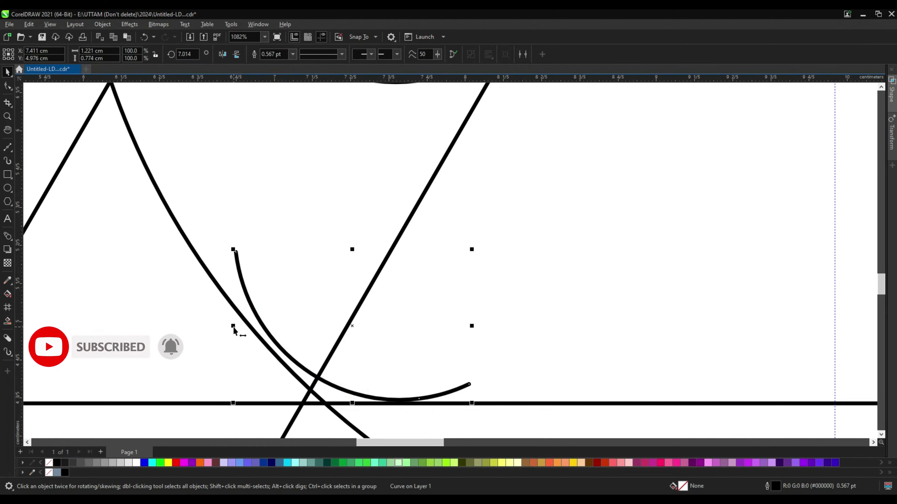
drag(233, 327, 219, 329)
drag(472, 326, 487, 341)
scroll(375, 402, up, 1)
scroll(340, 400, up, 1)
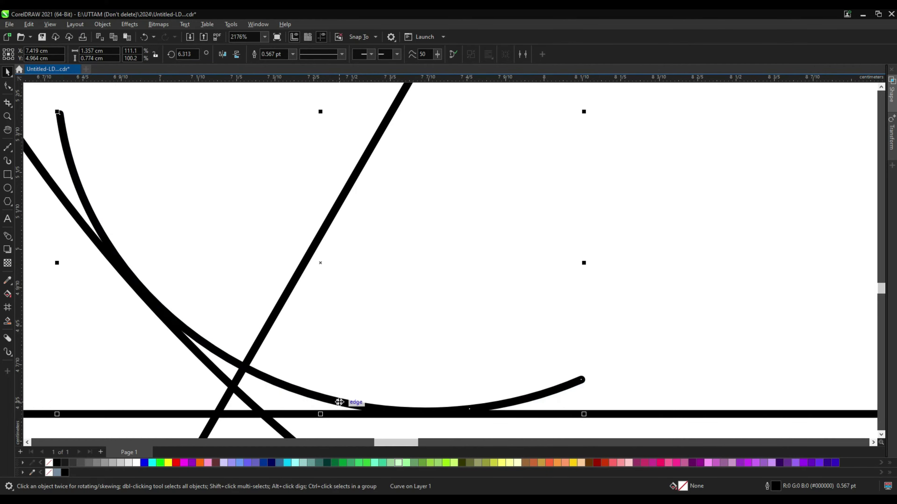
scroll(339, 402, down, 2)
Add a node and drag the arc's end nodes into small hooks.
key(F10)
double_click(228, 316)
drag(200, 244, 177, 320)
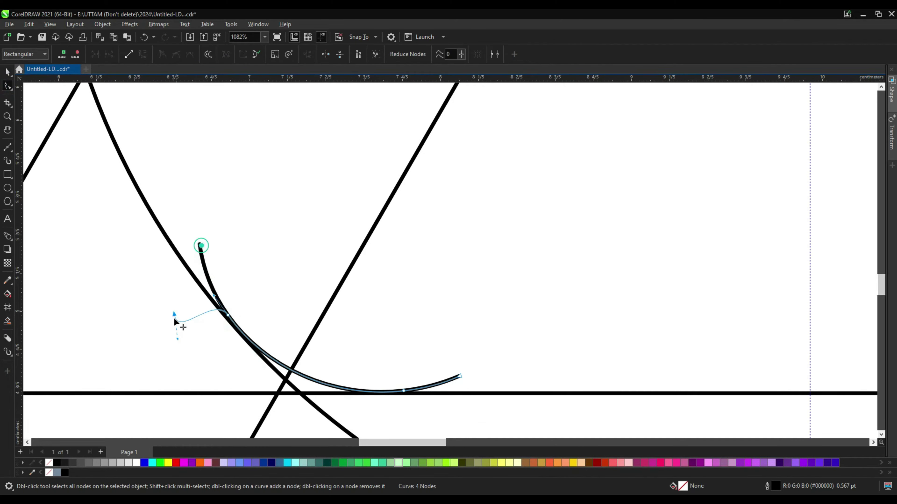
scroll(187, 320, up, 1)
click(226, 304)
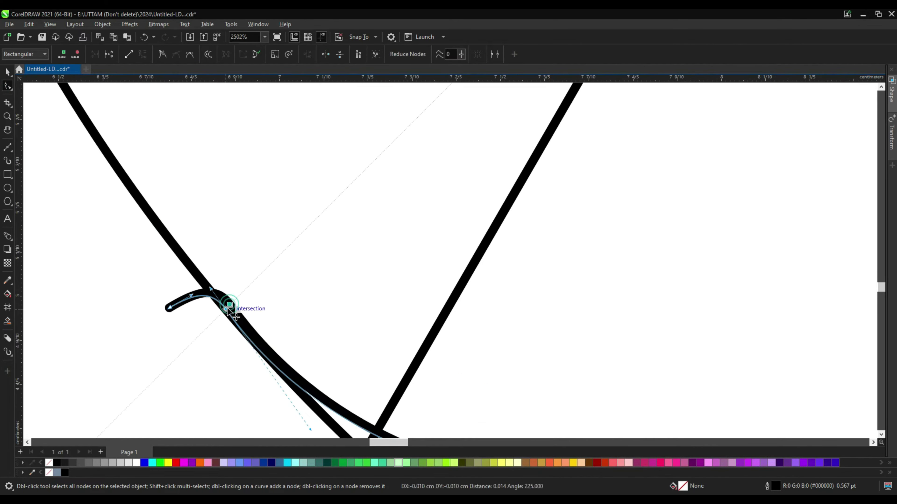
drag(565, 391, 506, 423)
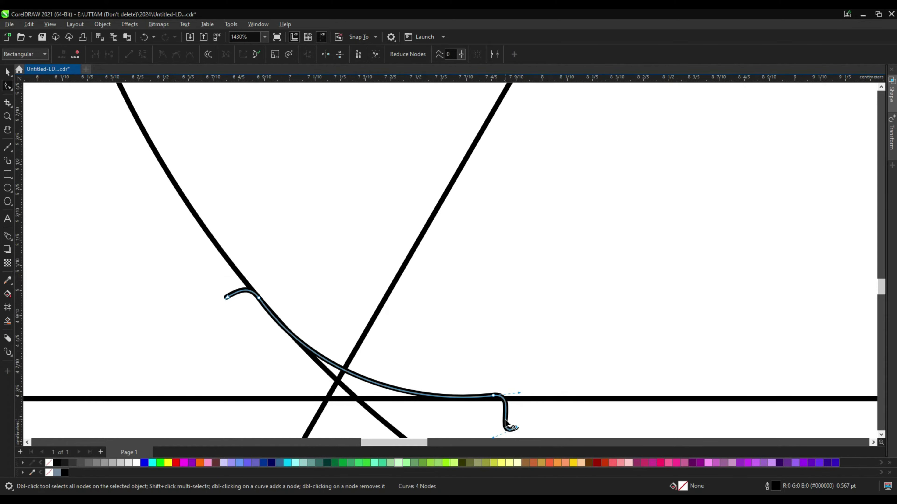
scroll(508, 421, down, 1)
scroll(388, 399, down, 2)
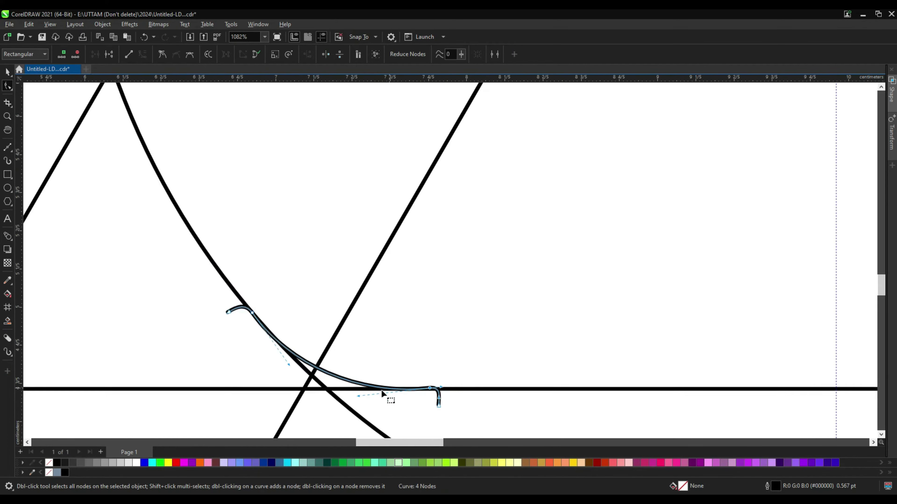
scroll(319, 395, down, 2)
scroll(319, 396, down, 1)
key(space)
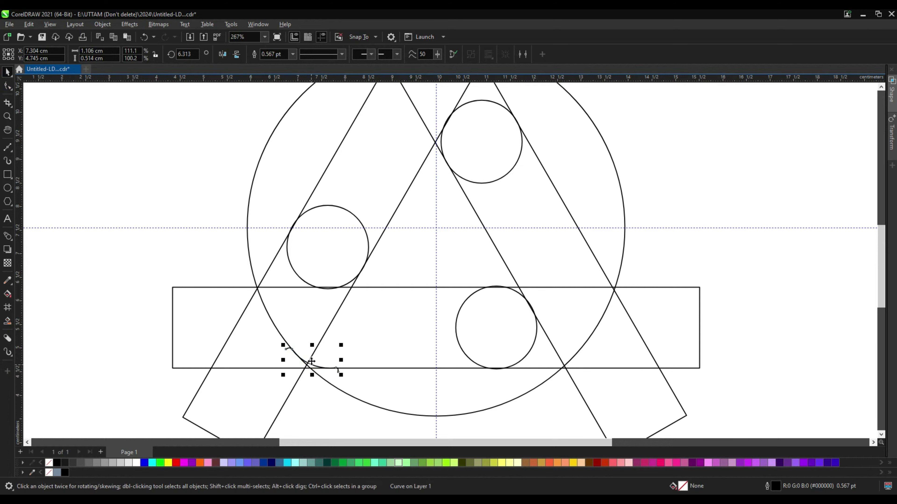
Duplicate the hooked arc and move the copy to the big circle's top.
right_click(311, 361)
click(336, 141)
right_click(682, 192)
click(711, 265)
scroll(442, 244, down, 1)
drag(434, 195, 411, 180)
Rotate the arc copy to follow the big circle and enlarge it slightly.
scroll(410, 180, up, 4)
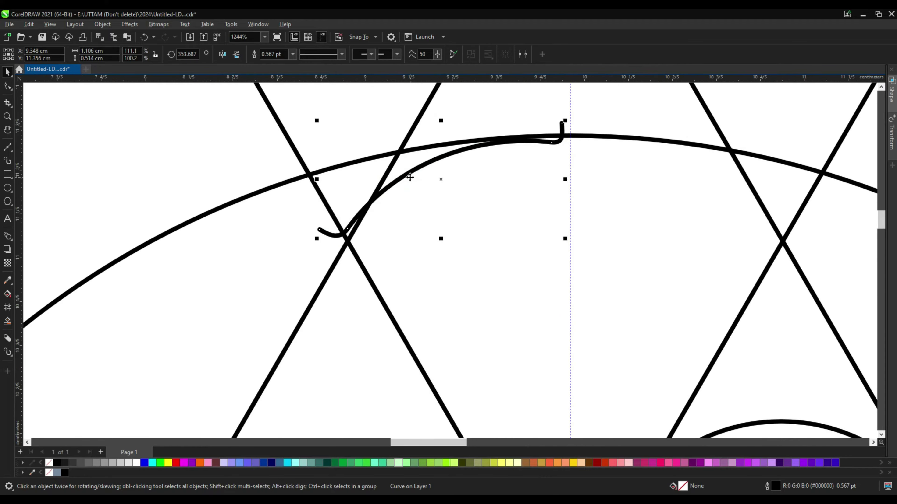
click(413, 172)
drag(566, 233, 574, 234)
scroll(376, 196, up, 2)
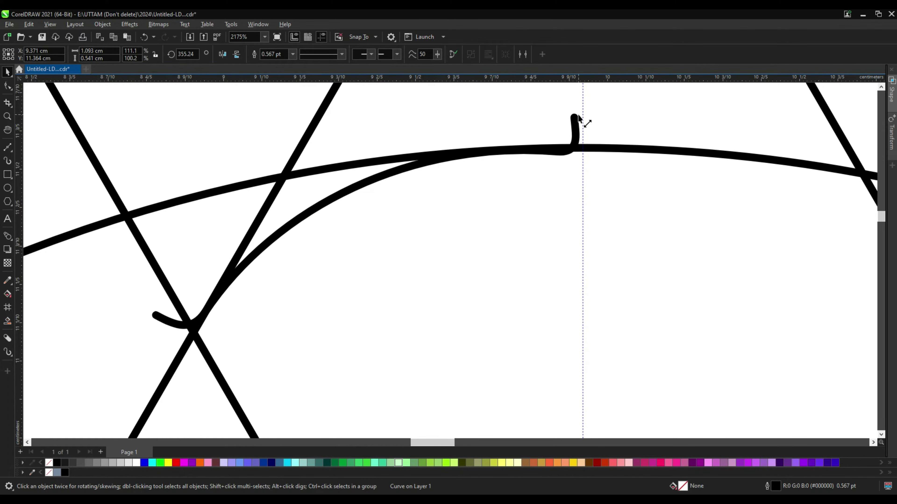
drag(578, 119, 609, 110)
scroll(577, 119, up, 1)
scroll(583, 236, down, 2)
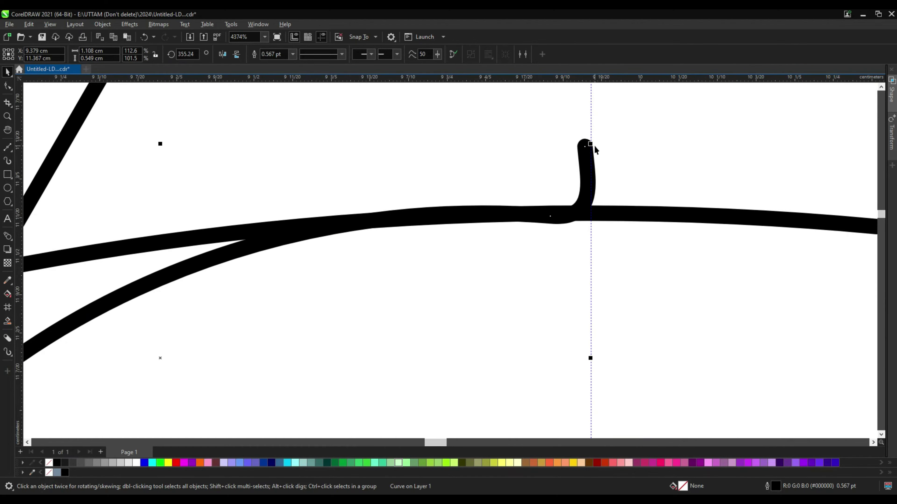
drag(589, 144, 597, 146)
scroll(436, 160, down, 2)
scroll(340, 210, down, 1)
Inspect the nodes of the top arc and the lower hooked arc with the Shape tool.
right_click(340, 210)
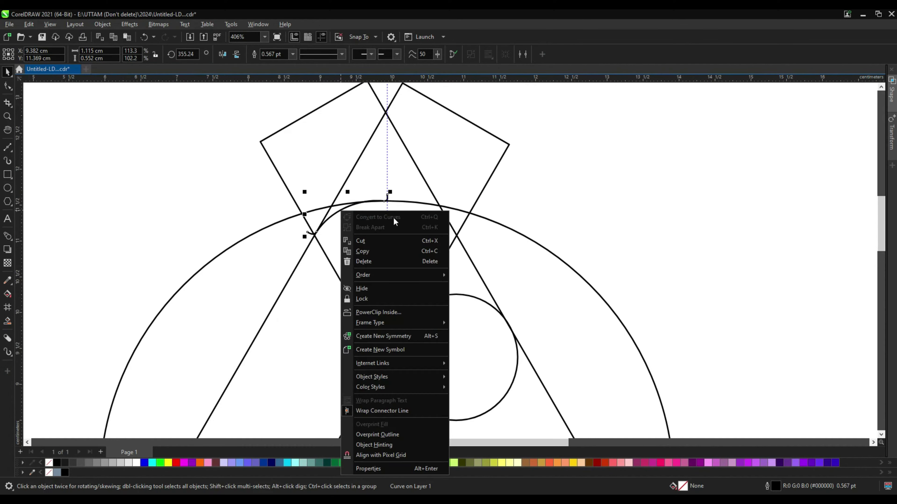
click(652, 210)
scroll(653, 211, down, 3)
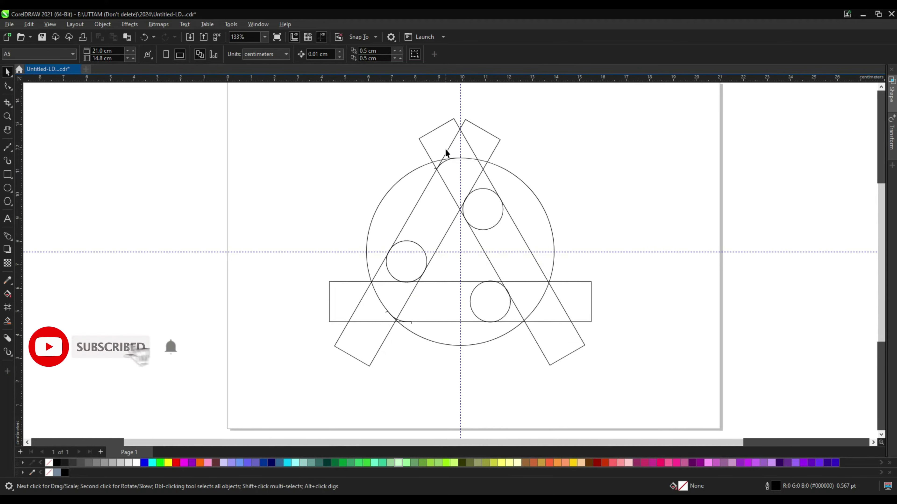
scroll(445, 150, up, 2)
scroll(444, 166, up, 1)
key(F10)
scroll(454, 157, up, 2)
click(454, 157)
scroll(454, 157, up, 1)
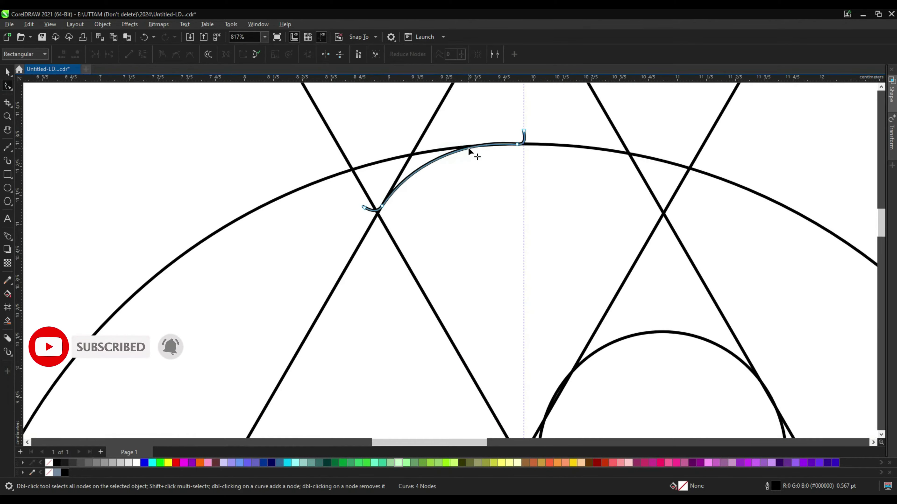
click(430, 187)
scroll(420, 176, down, 2)
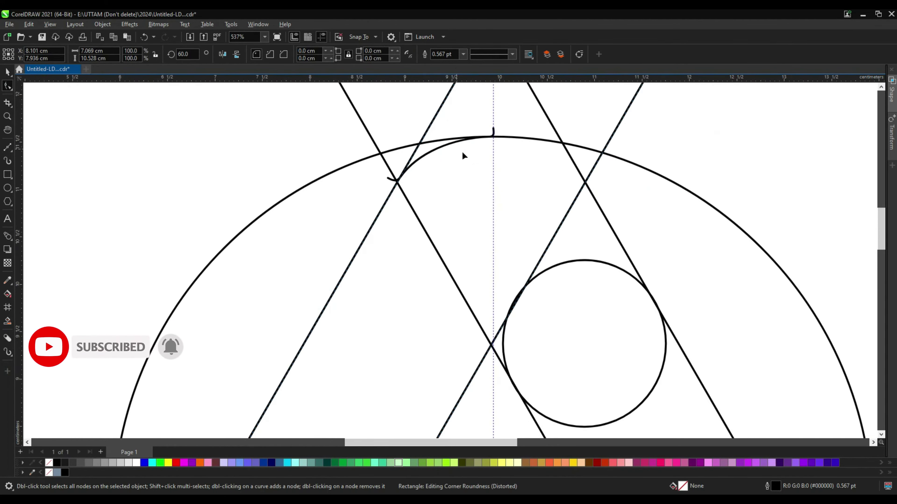
scroll(463, 153, down, 2)
scroll(394, 243, down, 2)
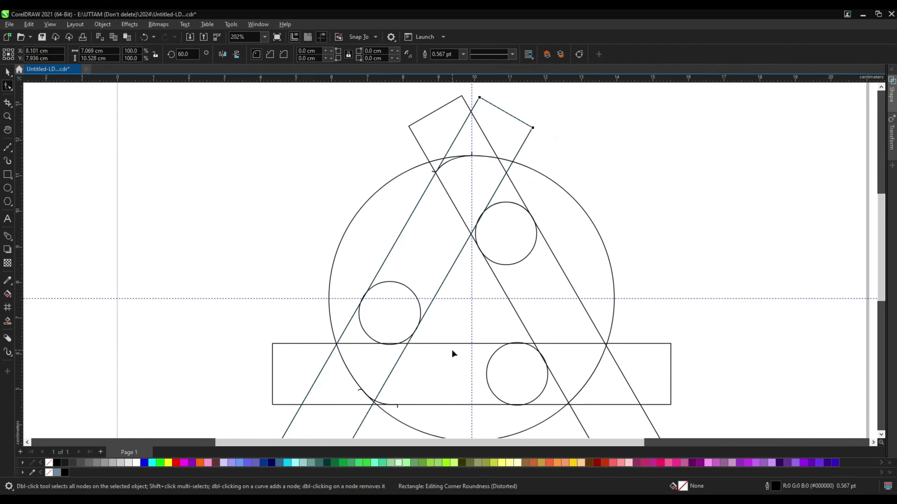
scroll(373, 403, up, 1)
scroll(373, 403, up, 1)
click(375, 403)
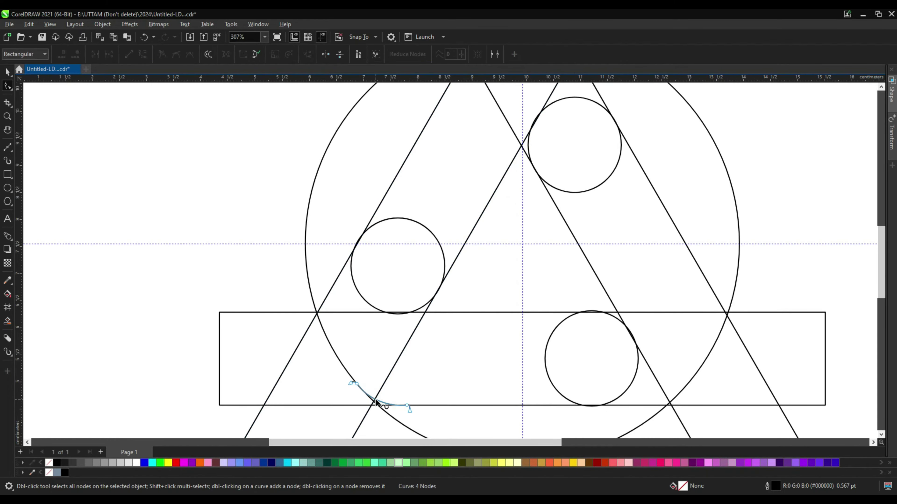
scroll(428, 415, down, 3)
key(space)
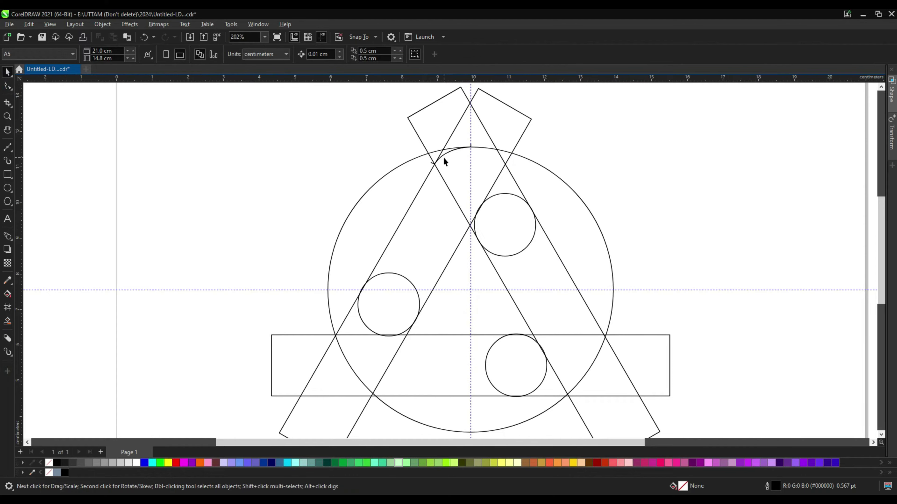
Duplicate the small left circle and move the copy onto the rectangle's bottom edge.
click(434, 275)
scroll(434, 276, up, 1)
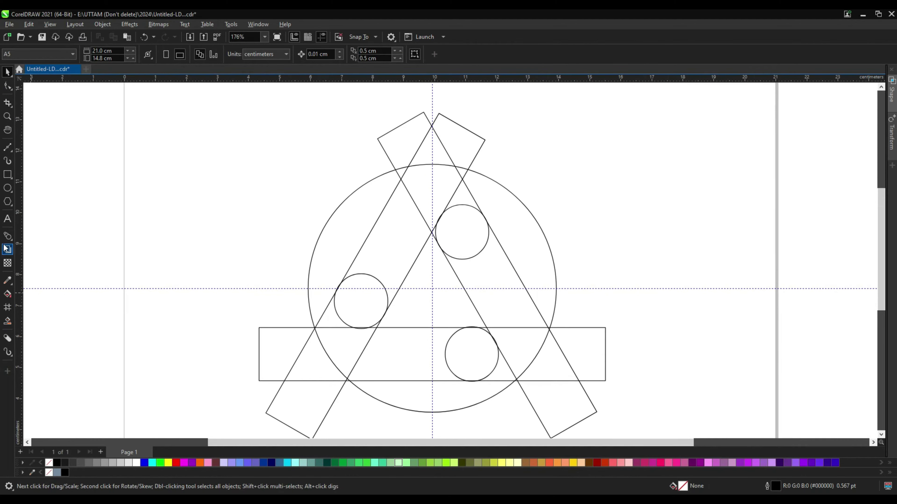
right_click(343, 320)
key(Escape)
right_click(667, 166)
key(Escape)
scroll(369, 327, up, 3)
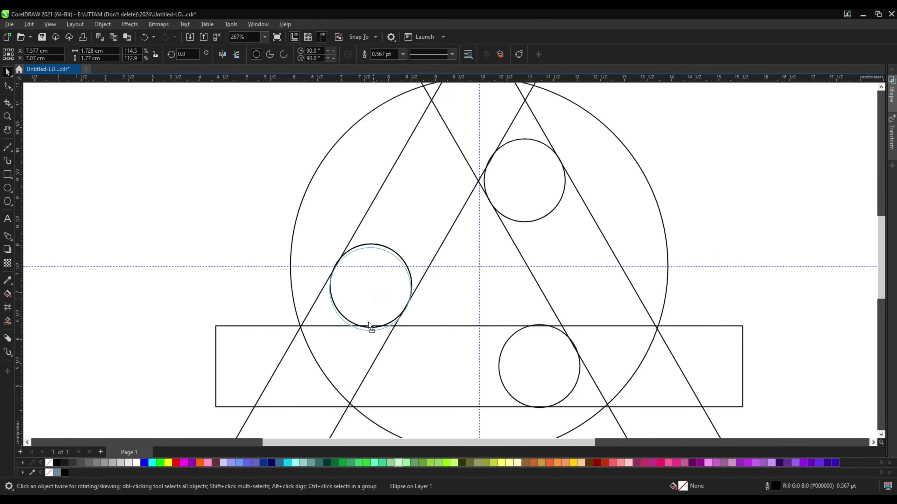
drag(369, 326, 372, 378)
Convert the circle copy to curves and enter node editing.
scroll(372, 378, up, 2)
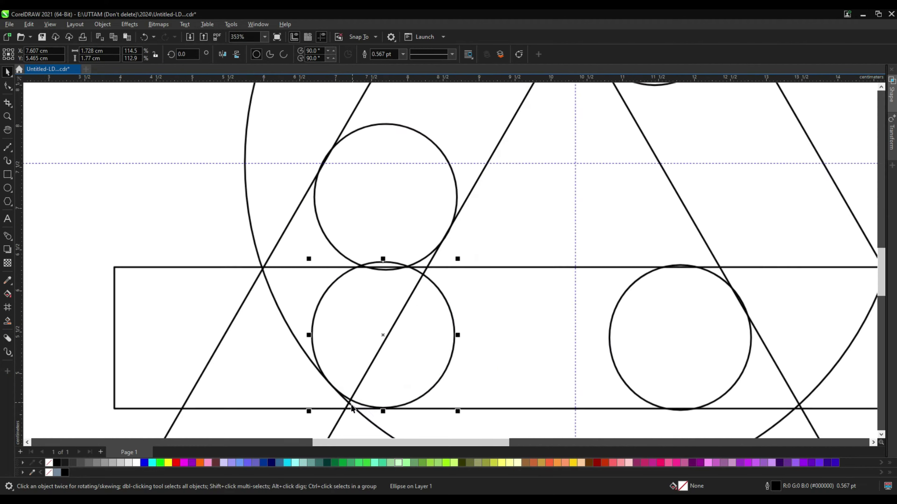
scroll(352, 407, up, 6)
scroll(360, 399, up, 4)
right_click(360, 401)
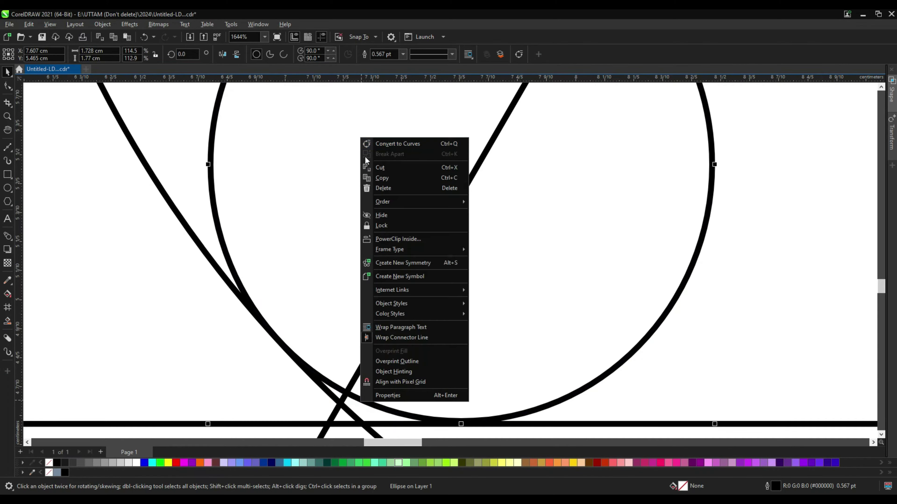
click(391, 144)
key(F10)
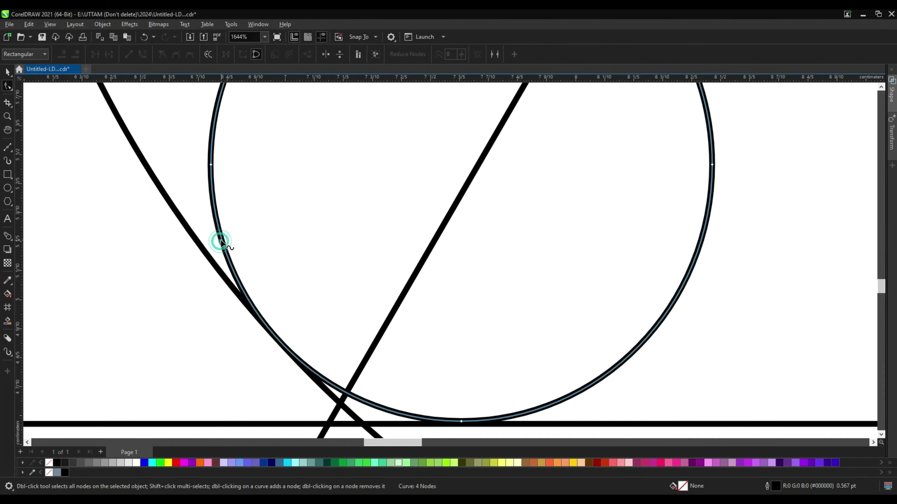
Break the curve at its nodes and delete the upper arcs, keeping only the lower arc.
right_click(214, 212)
click(238, 230)
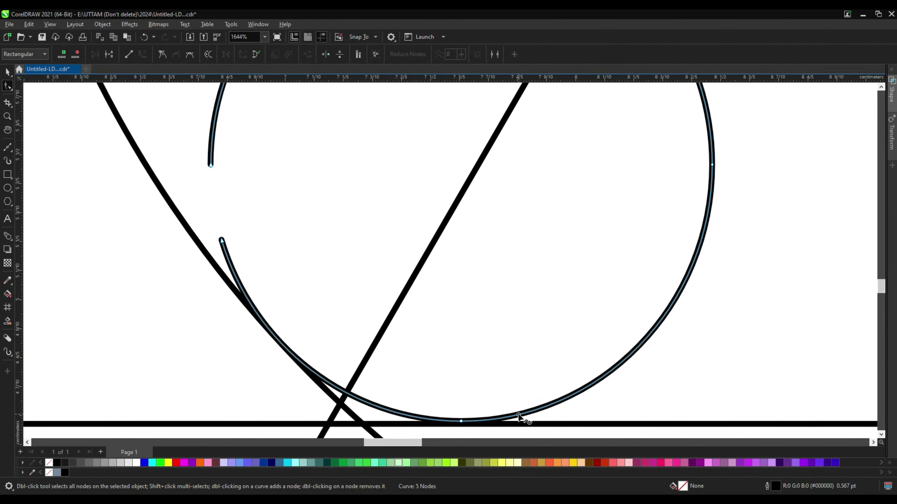
right_click(518, 417)
click(533, 404)
right_click(535, 406)
click(565, 255)
scroll(617, 265, down, 4)
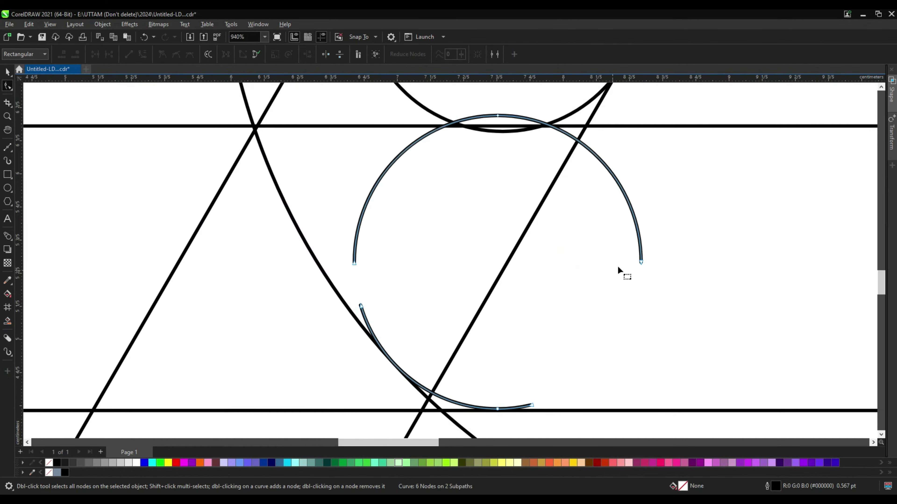
key(Delete)
click(498, 117)
key(Delete)
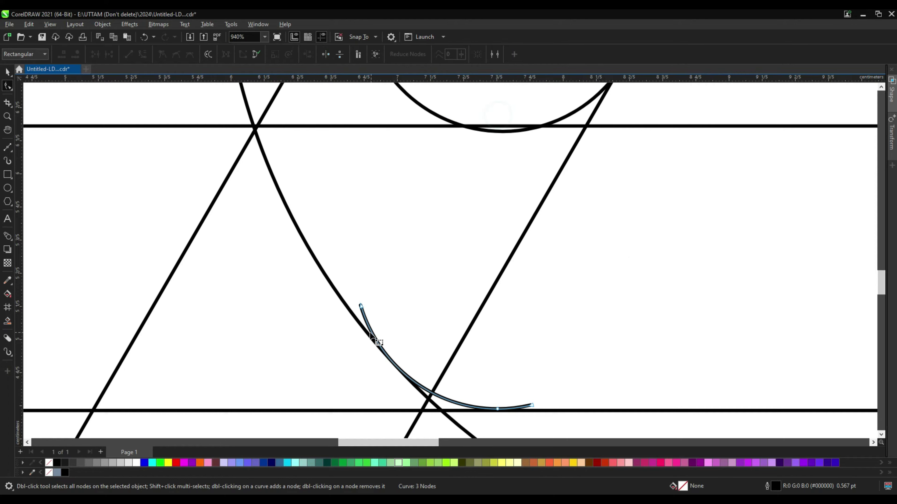
scroll(372, 335, up, 2)
Bend the lower arc's right end into a short hook and return to the Pick tool.
drag(357, 297, 358, 356)
scroll(358, 357, down, 2)
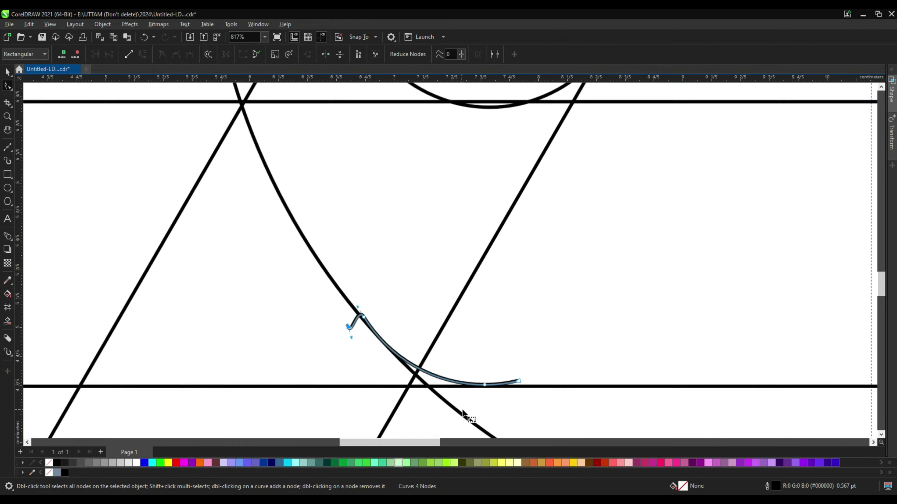
scroll(495, 396, up, 2)
drag(497, 404, 494, 393)
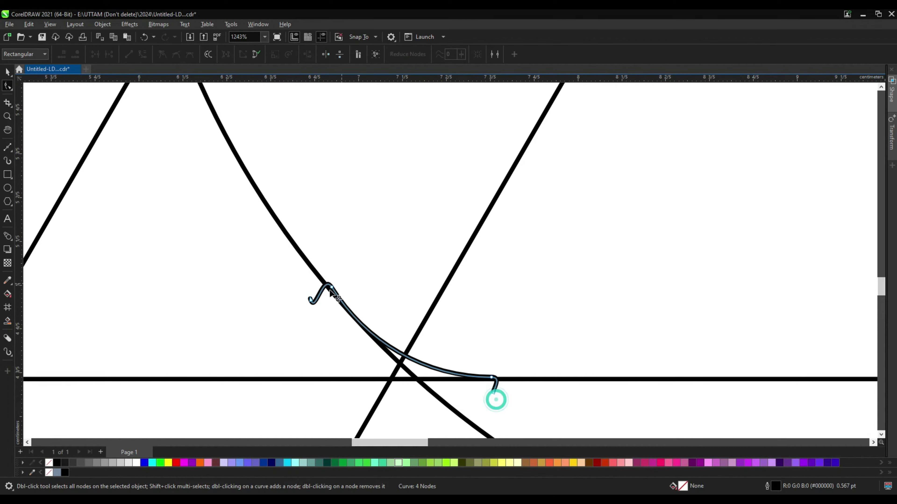
click(310, 299)
scroll(307, 300, up, 5)
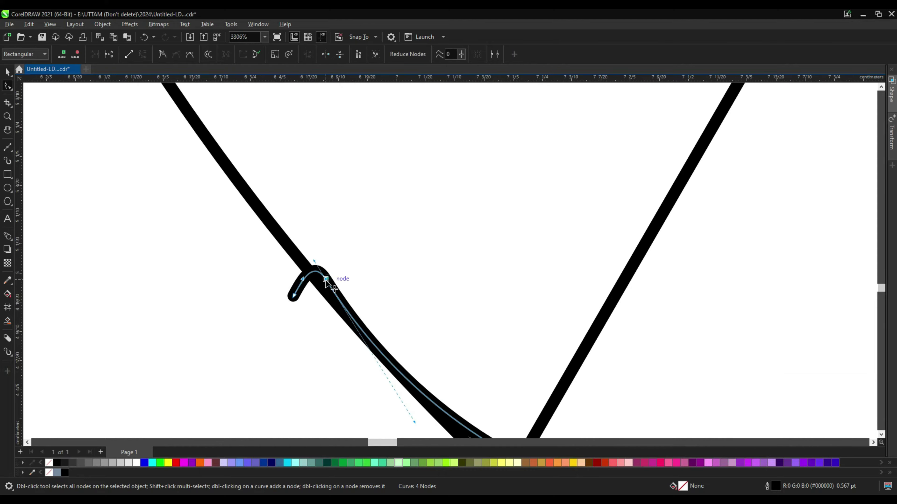
scroll(406, 363, down, 5)
scroll(403, 360, down, 5)
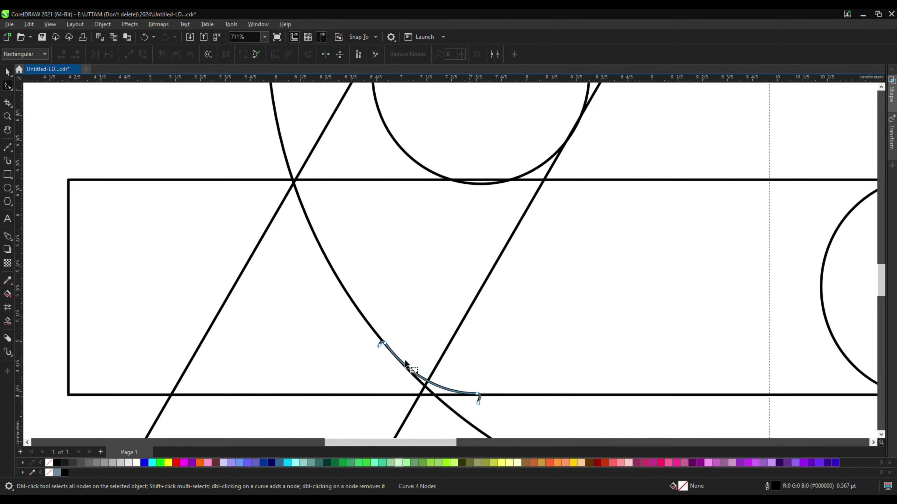
key(space)
right_click(405, 375)
Paste a copy of the hook curve onto the circle's lower-right edge.
click(441, 154)
scroll(381, 324, down, 2)
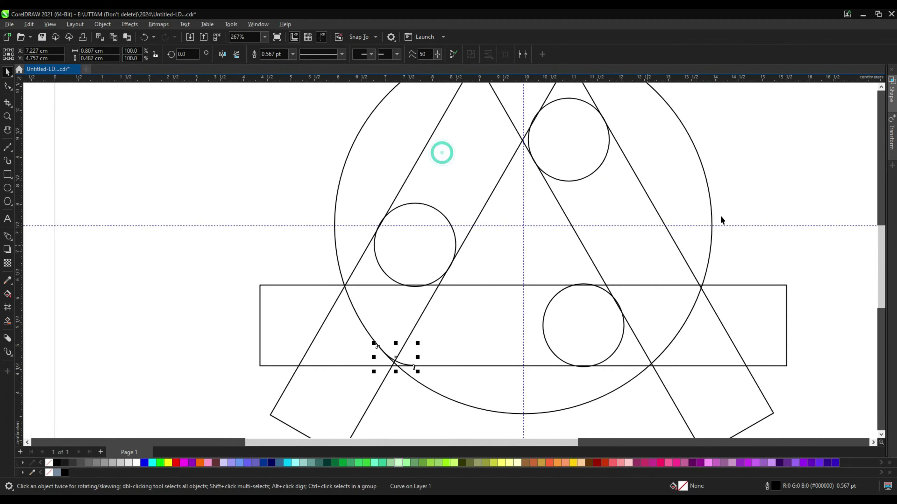
right_click(745, 200)
click(772, 267)
mouse_move(398, 363)
mouse_down()
mouse_move(647, 346)
mouse_move(694, 325)
mouse_up()
click(641, 339)
scroll(670, 339, up, 2)
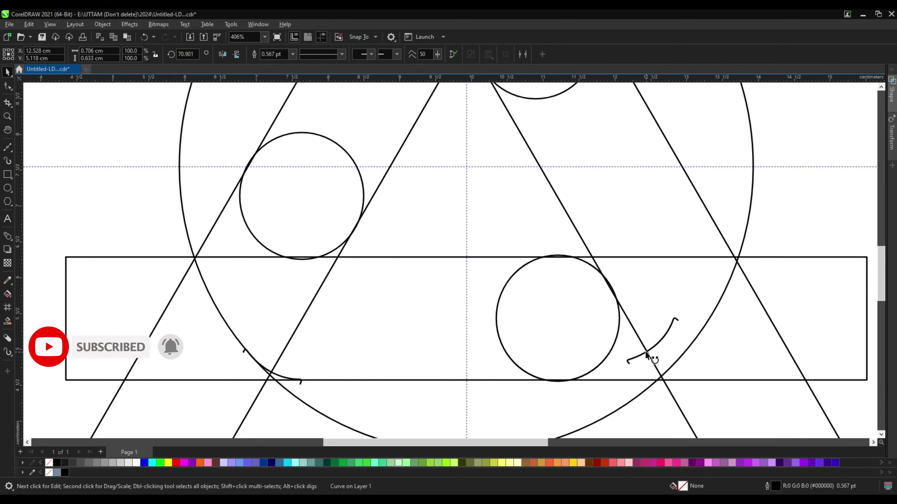
drag(647, 355, 660, 374)
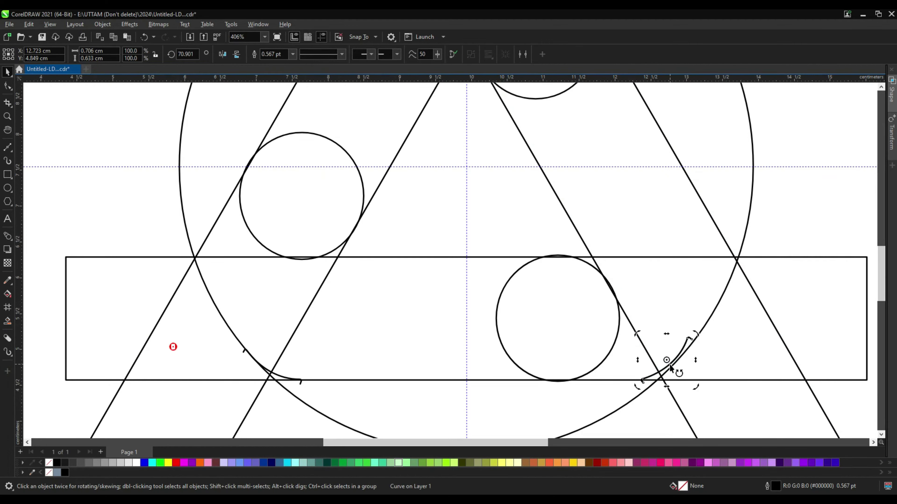
Stretch the copy and rotate it about 59° to trace the lower-right arc.
scroll(671, 366, up, 2)
double_click(690, 336)
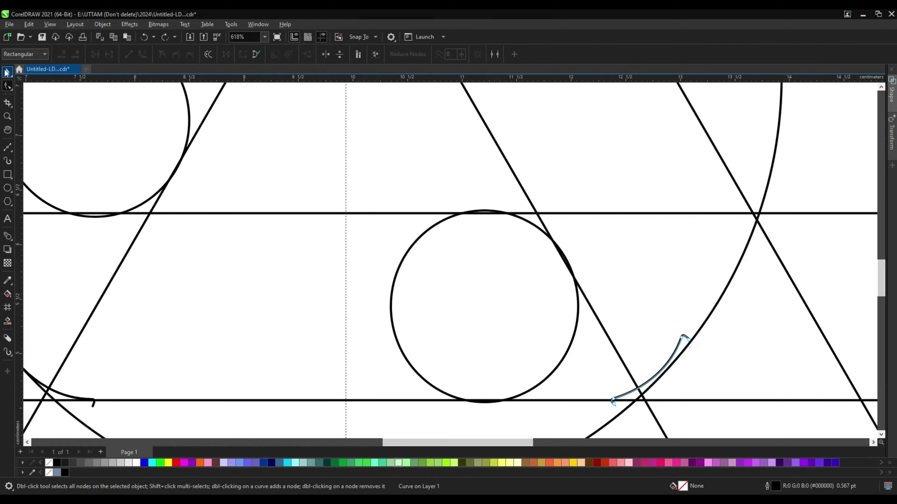
click(6, 73)
click(689, 337)
scroll(622, 386, up, 1)
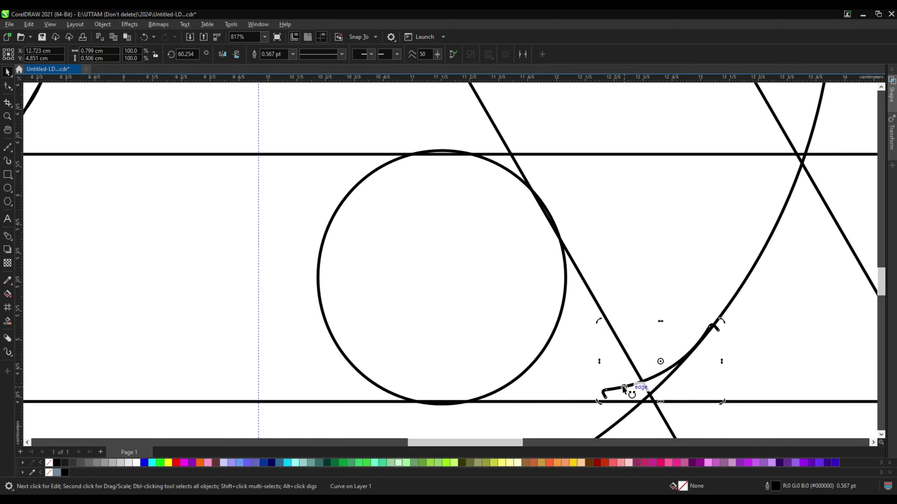
mouse_move(622, 388)
mouse_down()
mouse_move(557, 386)
mouse_move(585, 392)
mouse_up()
scroll(635, 381, up, 1)
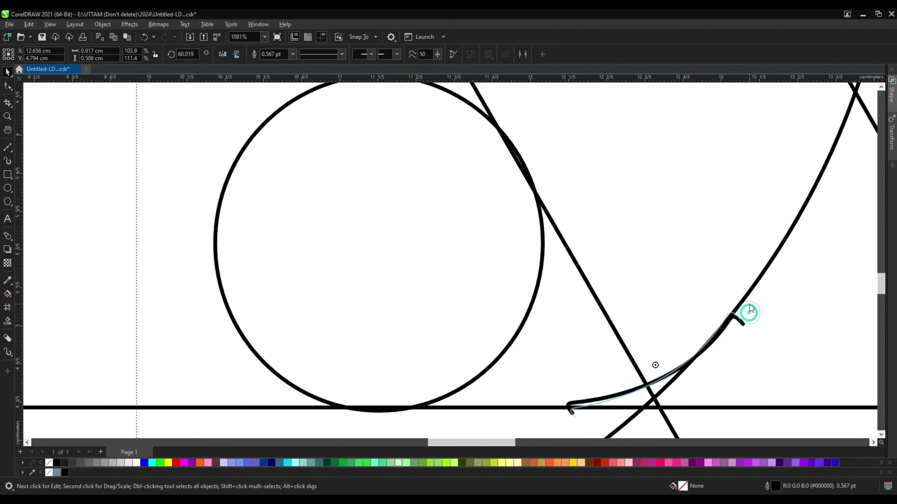
drag(750, 309, 747, 307)
scroll(744, 309, up, 1)
scroll(744, 308, down, 1)
scroll(612, 401, down, 4)
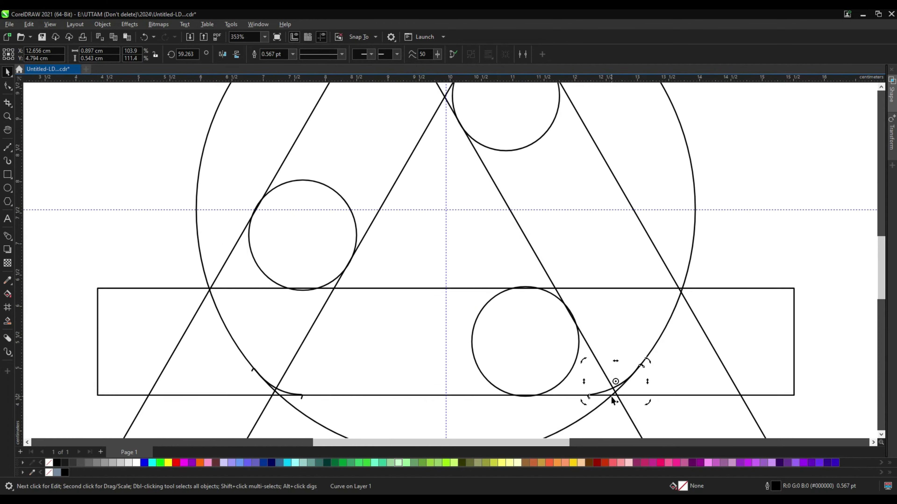
scroll(612, 400, down, 2)
right_click(616, 390)
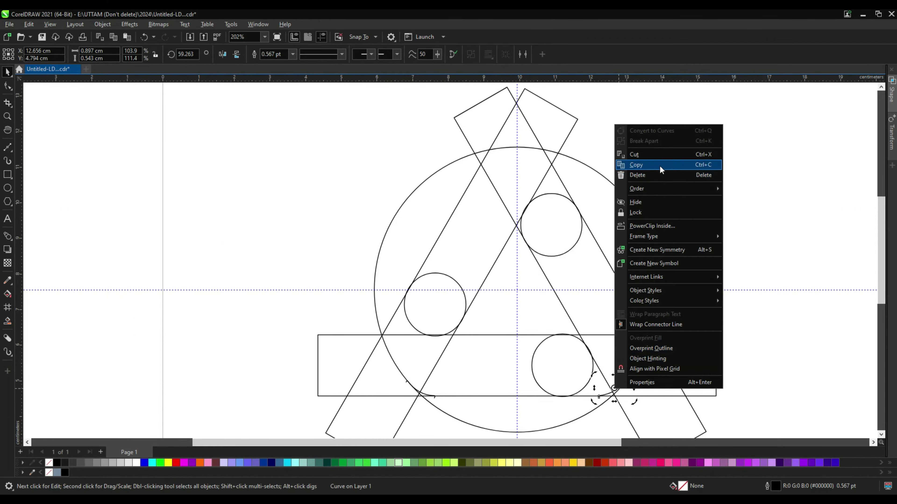
Undo the accidental bar move and paste another copy of the hook curve.
right_click(693, 152)
click(737, 222)
drag(614, 390, 614, 390)
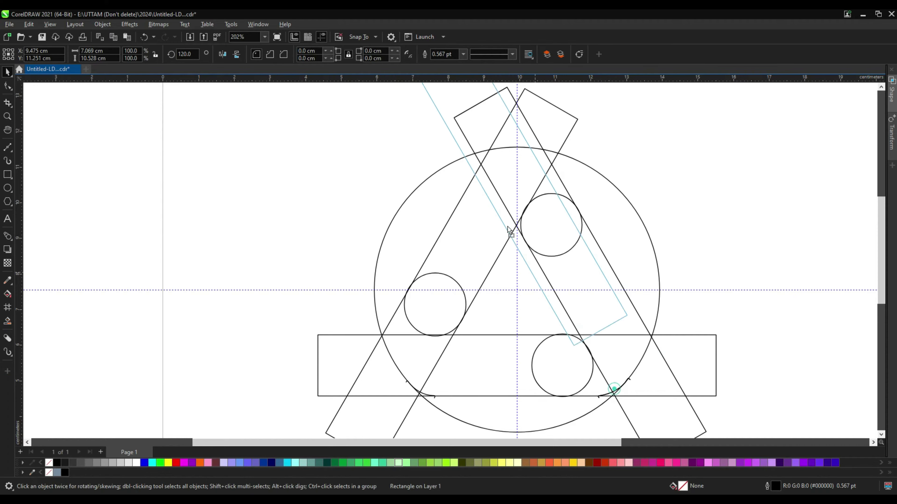
key(ctrl+z)
scroll(599, 395, up, 2)
key(ctrl+shift+z)
scroll(519, 157, down, 2)
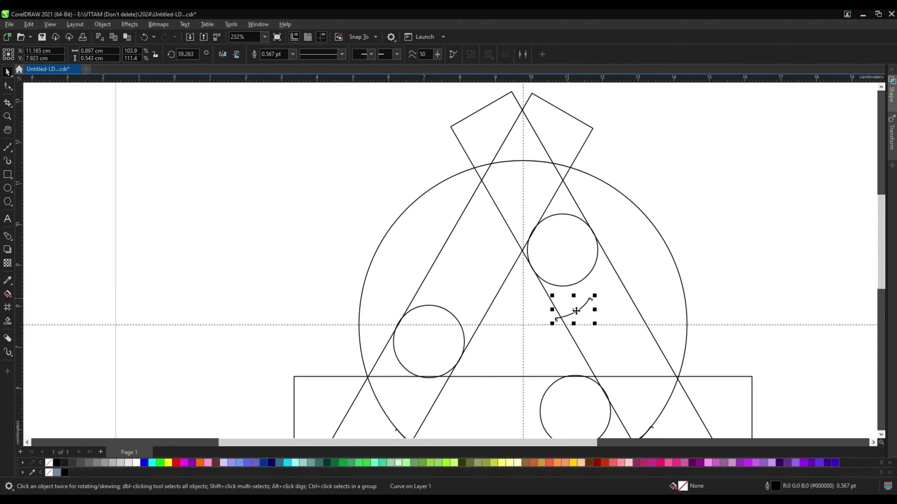
scroll(493, 155, up, 1)
Move the new copy to the top of the circle and mirror it horizontally.
click(528, 180)
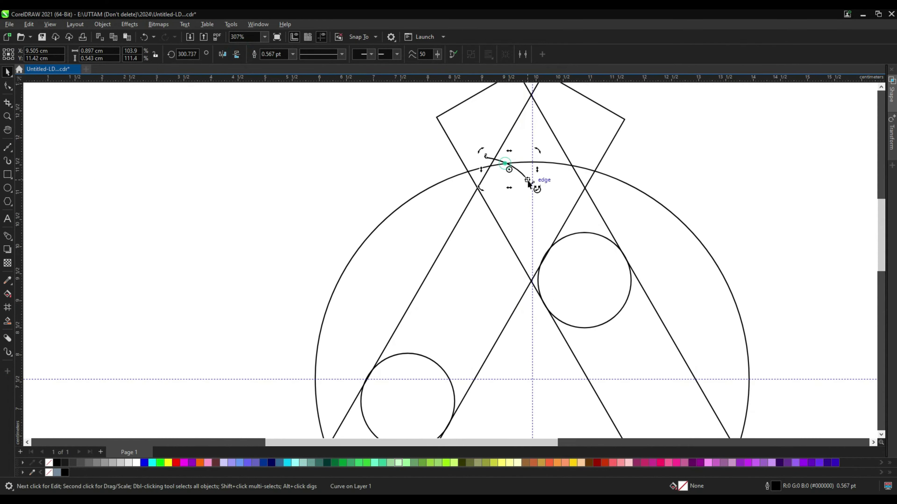
drag(560, 143, 561, 145)
scroll(517, 160, up, 6)
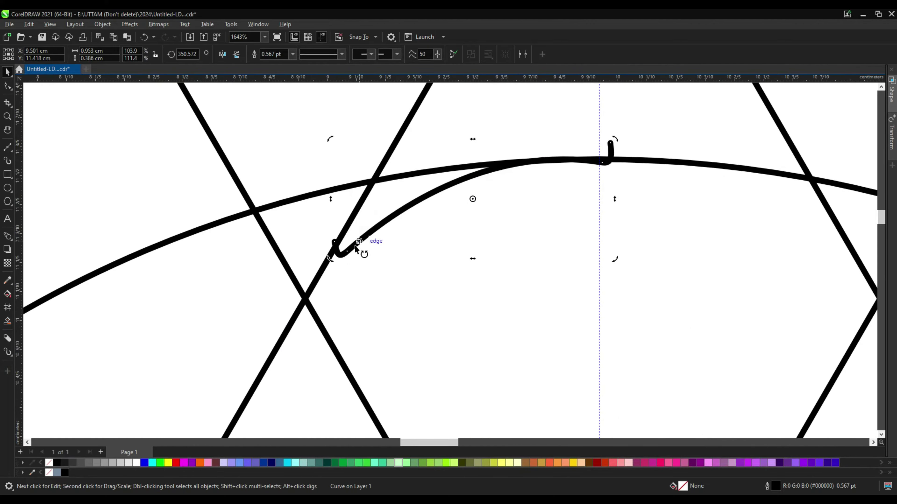
drag(354, 245, 341, 260)
drag(471, 191, 470, 175)
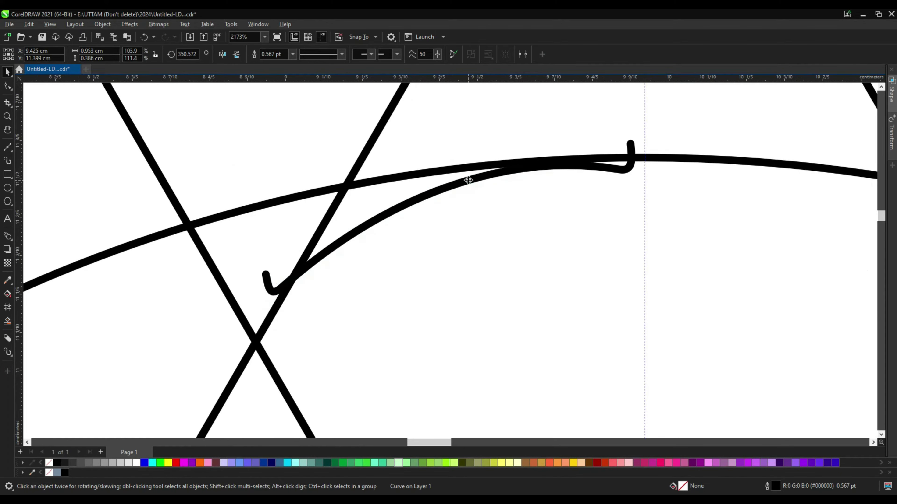
click(222, 54)
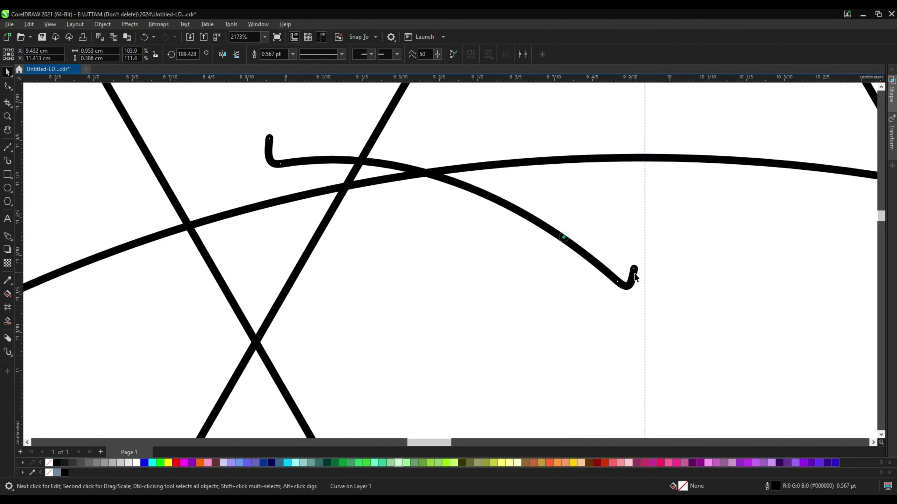
Rotate, nudge and slightly enlarge the mirrored curve to hug the top arc.
drag(658, 146, 643, 160)
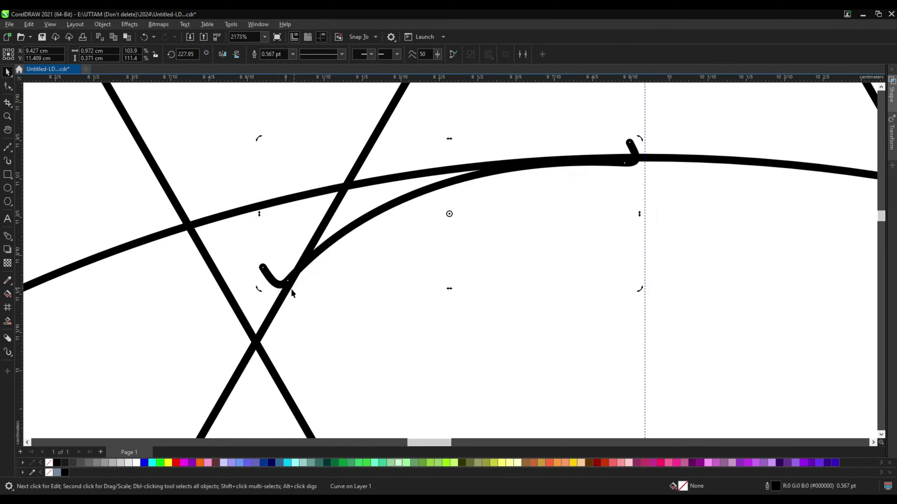
scroll(292, 293, up, 1)
drag(292, 293, 292, 305)
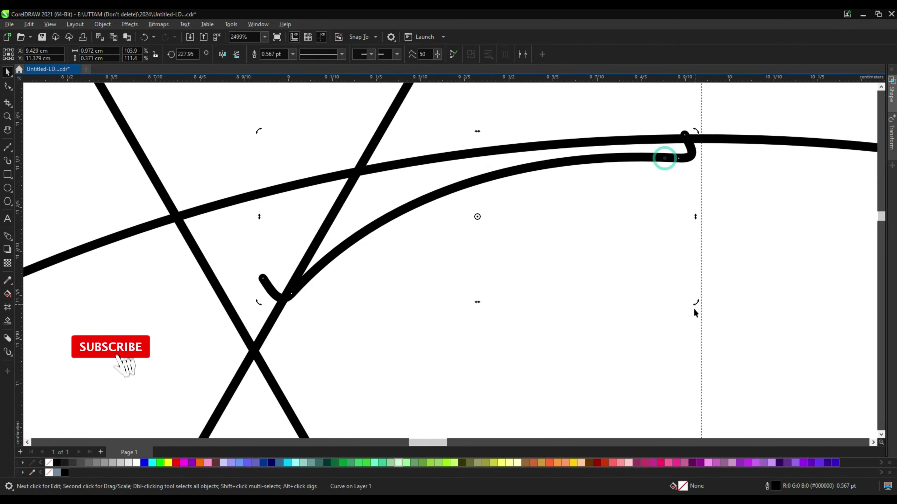
drag(694, 310, 705, 294)
click(284, 315)
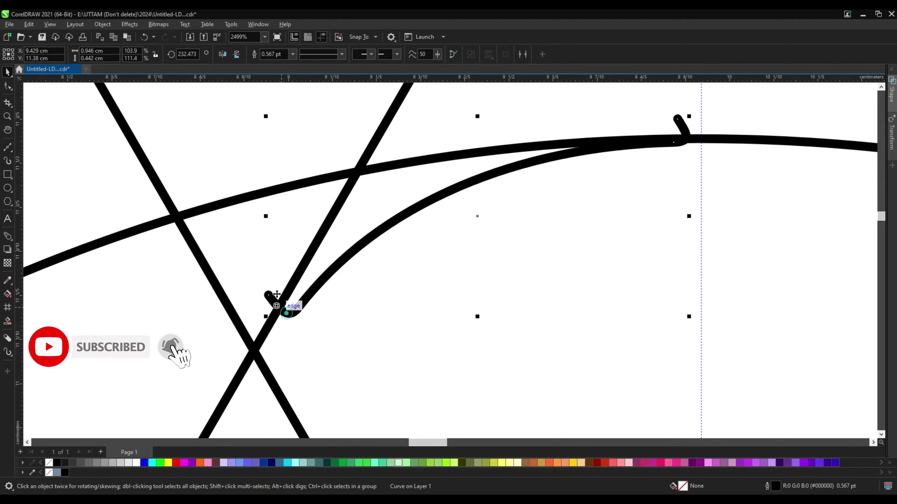
drag(280, 304, 252, 234)
scroll(446, 172, down, 5)
scroll(446, 173, down, 1)
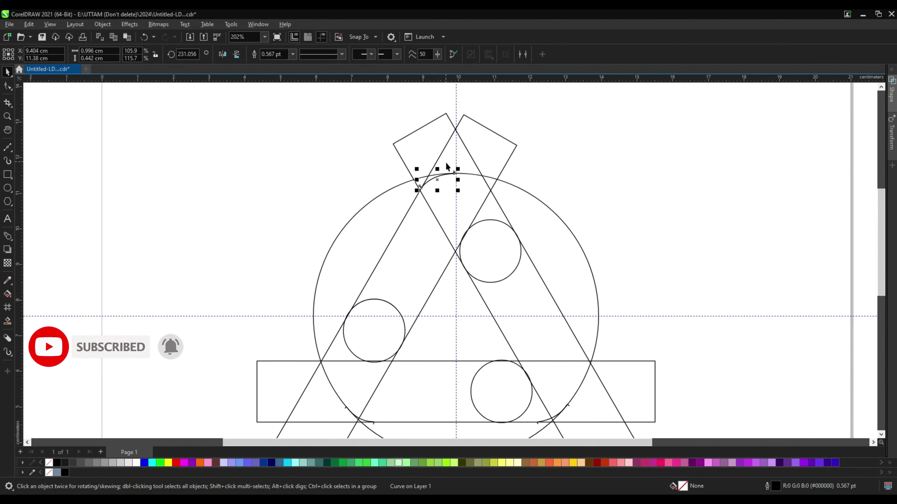
scroll(618, 155, down, 1)
click(618, 156)
scroll(515, 338, up, 1)
Paste another hook curve near the circle's right edge and enlarge it slightly.
click(517, 330)
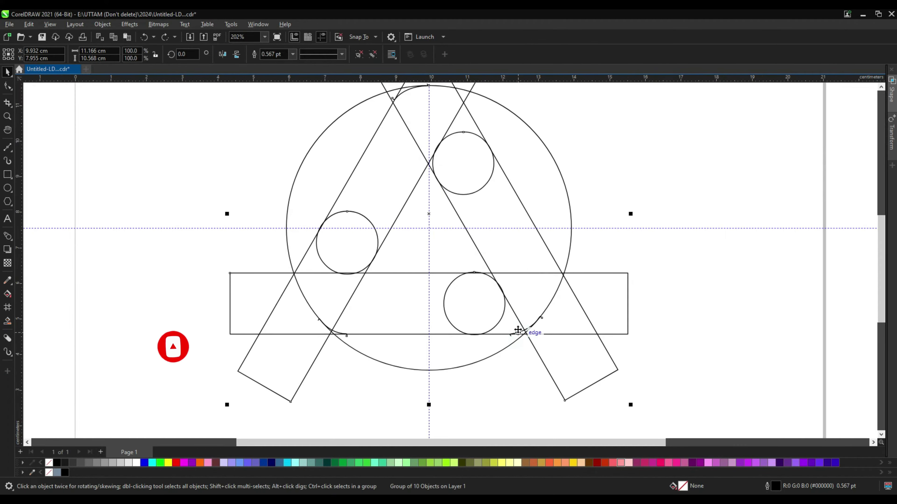
scroll(514, 334, up, 1)
right_click(514, 334)
click(548, 106)
right_click(657, 135)
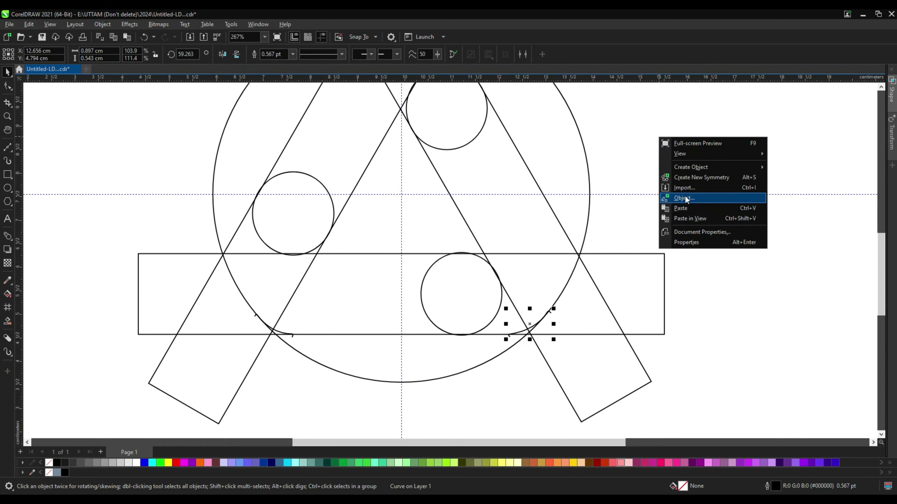
click(684, 205)
mouse_move(561, 270)
mouse_down()
mouse_move(589, 257)
mouse_move(575, 279)
mouse_up()
scroll(589, 257, up, 2)
click(575, 279)
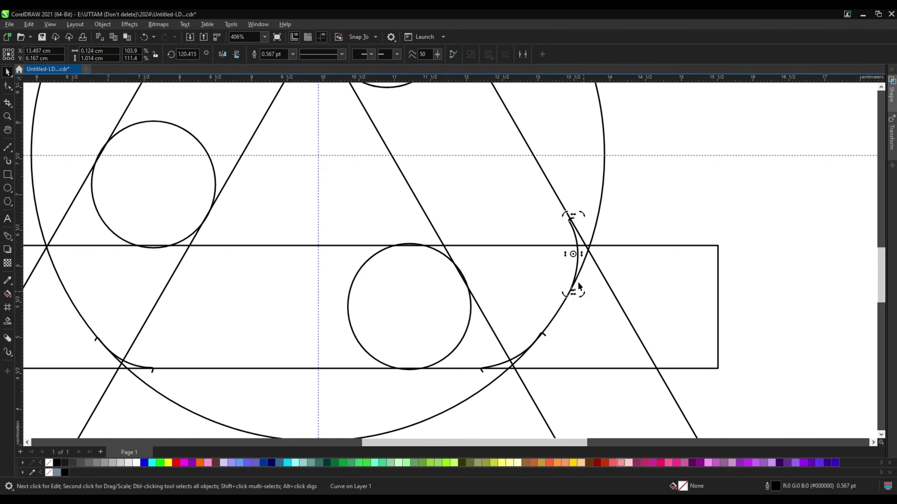
scroll(575, 277, up, 3)
click(569, 206)
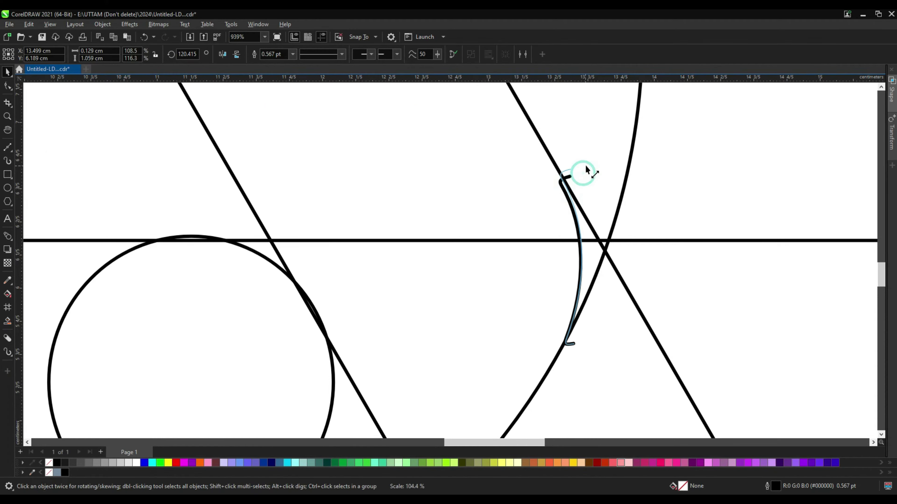
drag(586, 170, 587, 168)
scroll(622, 288, down, 5)
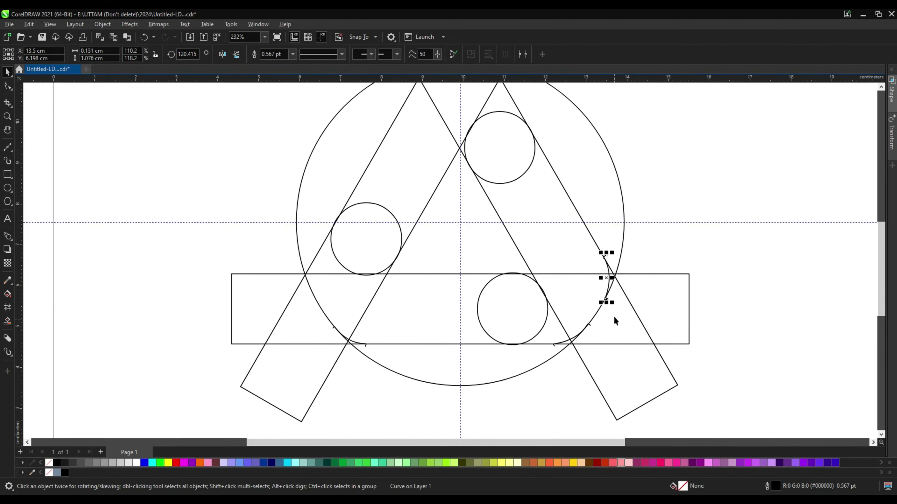
Delete the stray curve and the extra small arc.
right_click(608, 282)
click(630, 53)
right_click(660, 151)
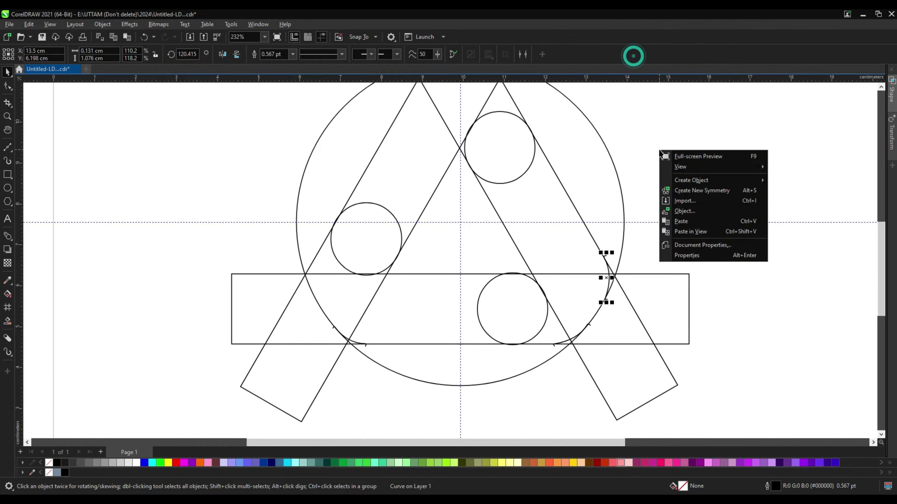
click(684, 217)
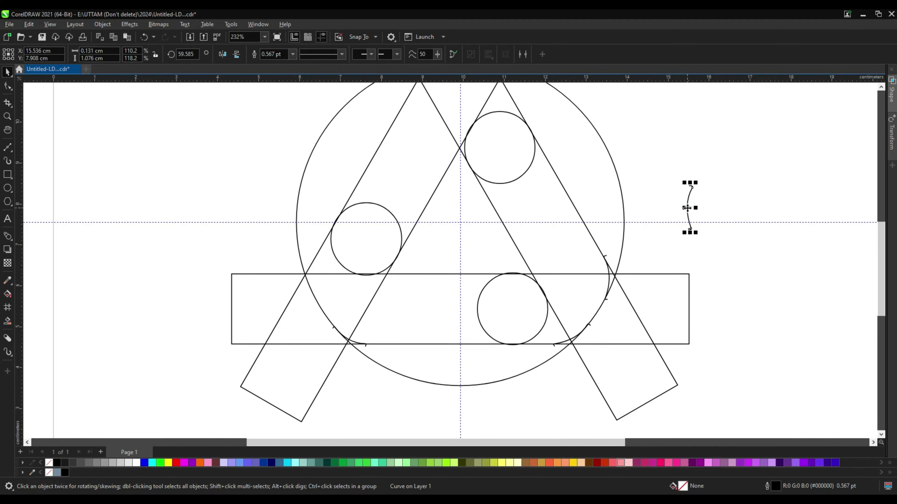
right_click(687, 208)
click(710, 262)
scroll(510, 348, down, 2)
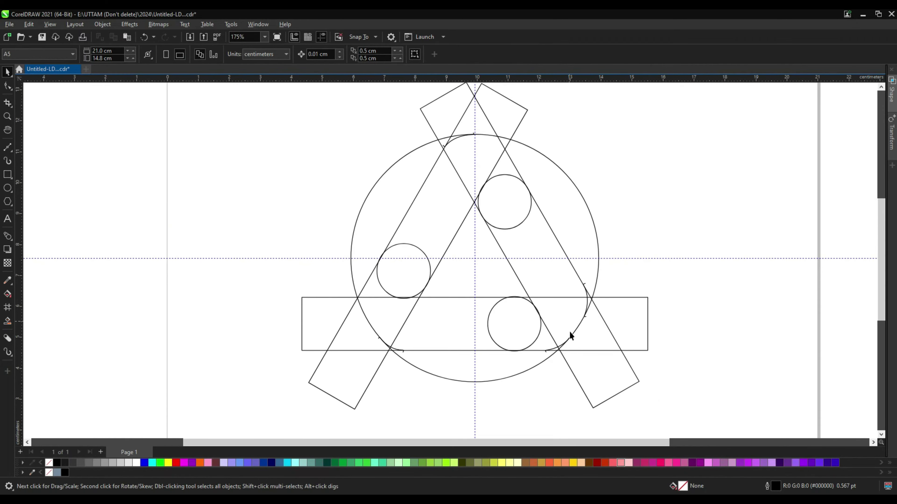
scroll(550, 351, up, 3)
drag(550, 351, 693, 195)
right_click(720, 191)
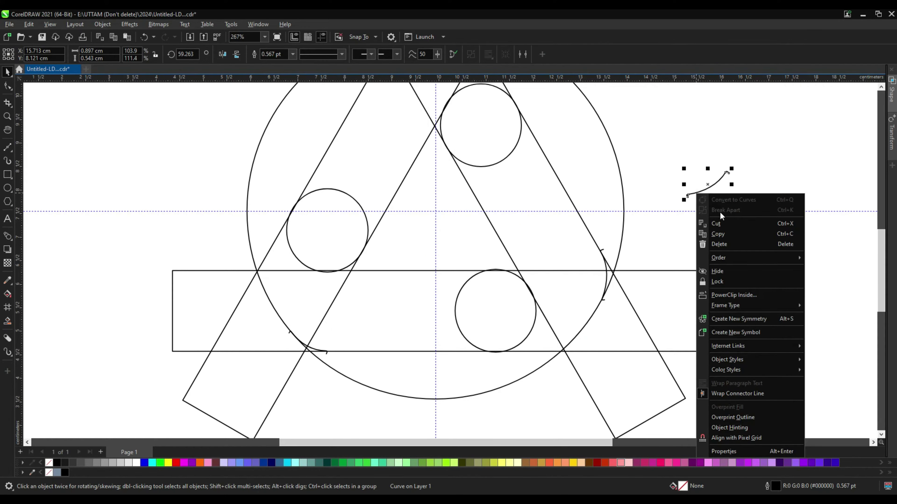
click(724, 244)
scroll(520, 324, down, 2)
scroll(381, 338, up, 3)
scroll(388, 331, up, 3)
Widen the lower-left hook arc so it meets the bar.
click(388, 331)
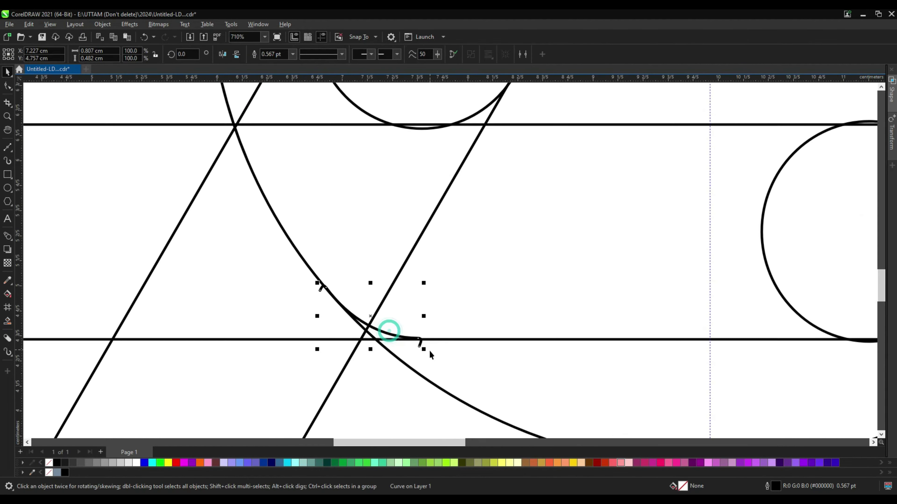
scroll(422, 345, up, 3)
click(386, 324)
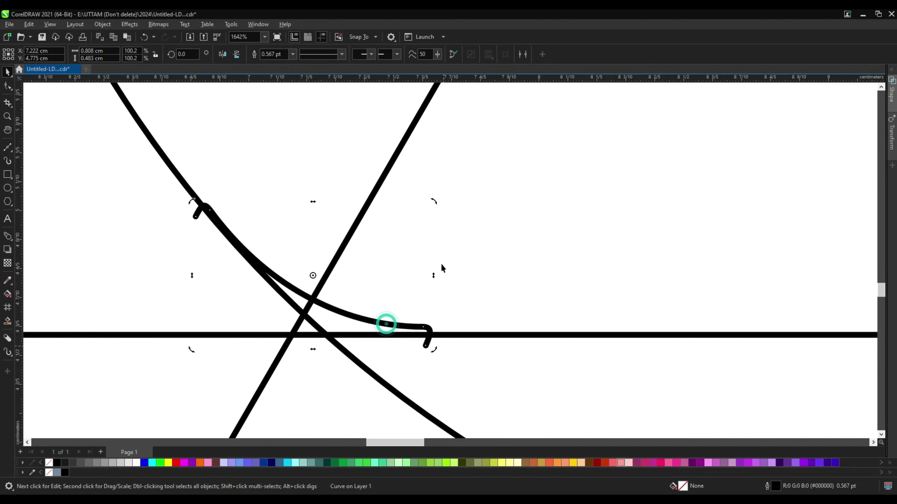
click(402, 322)
scroll(446, 244, up, 1)
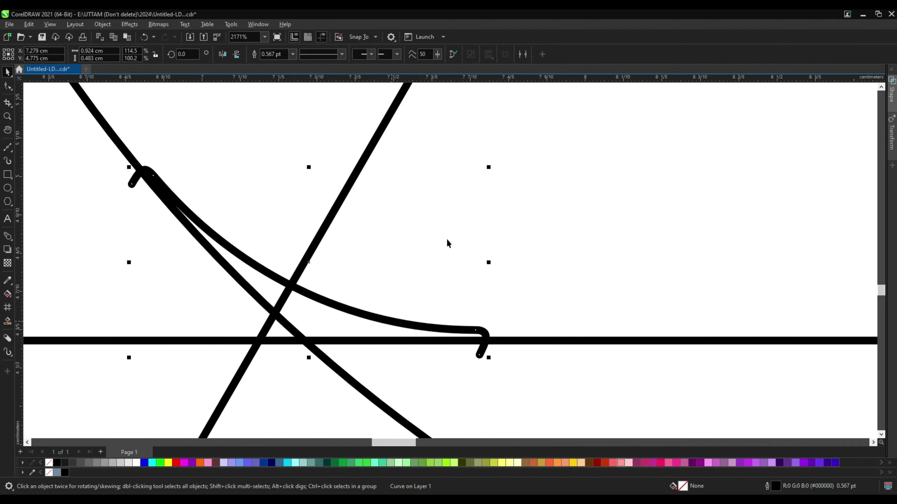
drag(488, 262, 474, 282)
scroll(474, 282, up, 1)
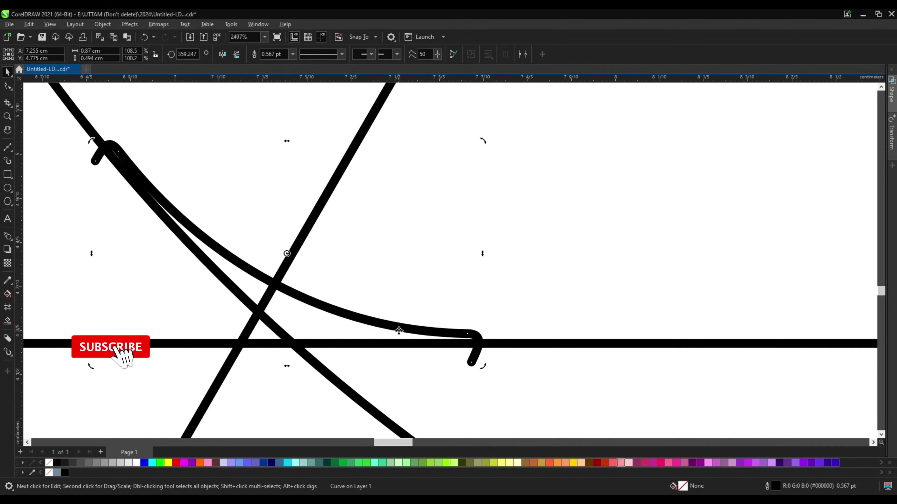
double_click(398, 329)
scroll(318, 304, down, 2)
key(space)
scroll(317, 310, down, 3)
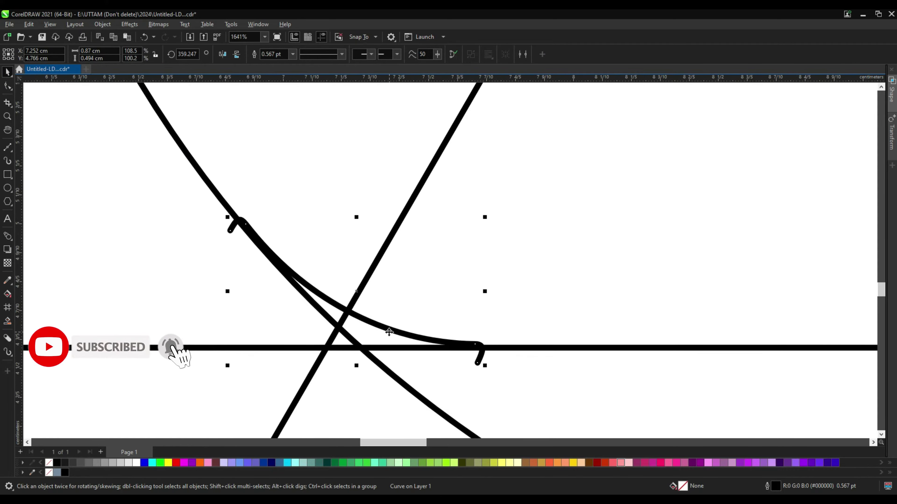
scroll(399, 320, down, 4)
click(713, 156)
scroll(554, 304, down, 2)
click(344, 159)
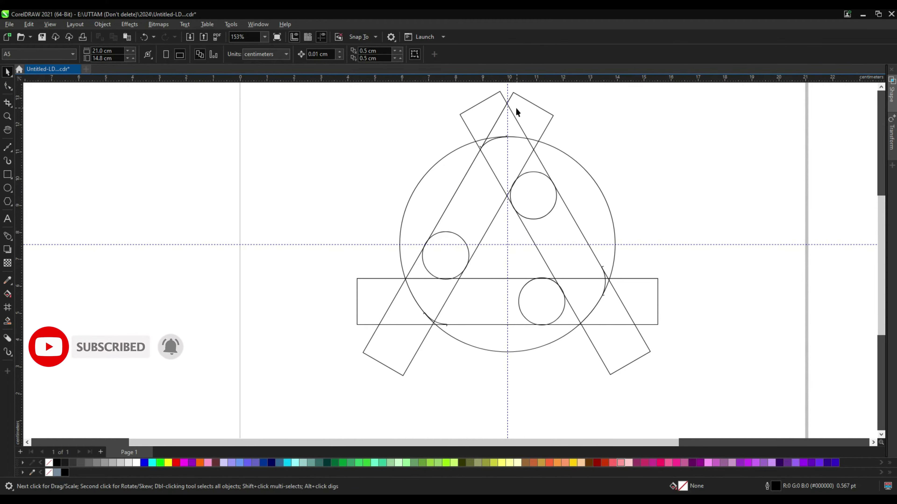
Adjust the top arc's handles, then marquee-select all ten objects.
scroll(516, 111, up, 4)
scroll(501, 141, up, 7)
click(496, 141)
click(426, 169)
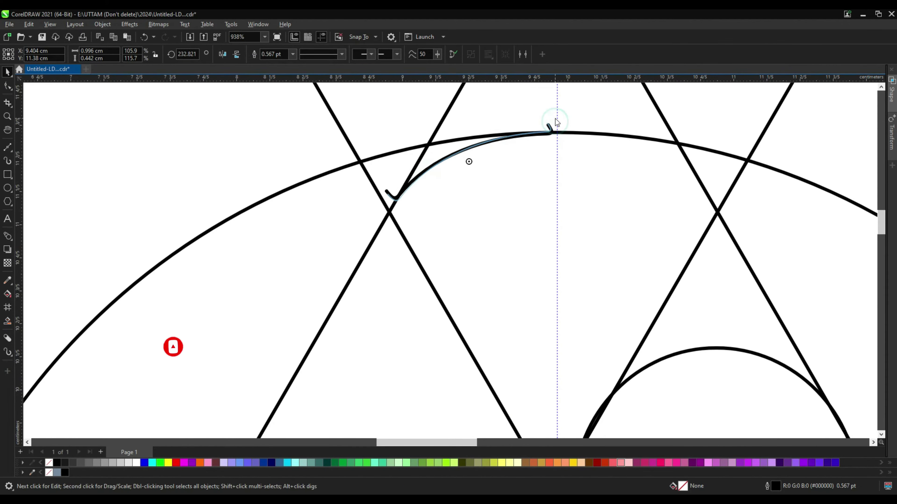
scroll(466, 157, up, 2)
click(402, 185)
click(339, 165)
scroll(362, 184, down, 4)
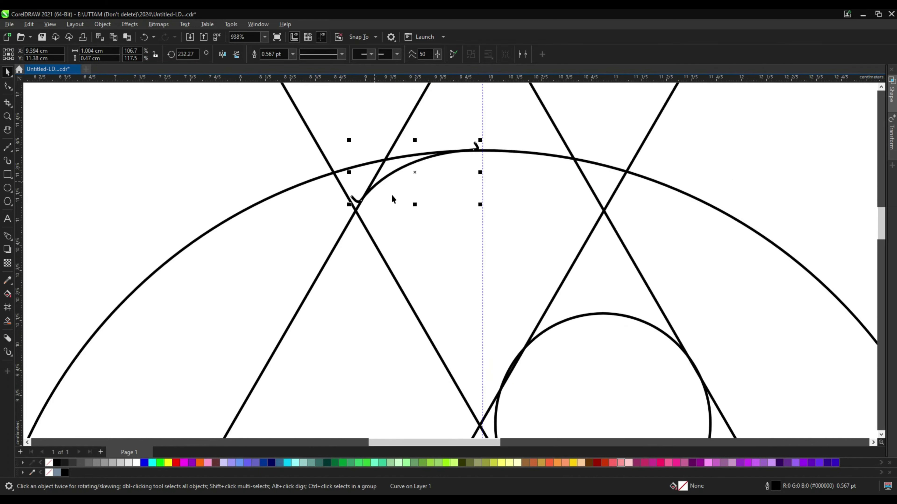
scroll(392, 199, down, 10)
drag(250, 141, 599, 401)
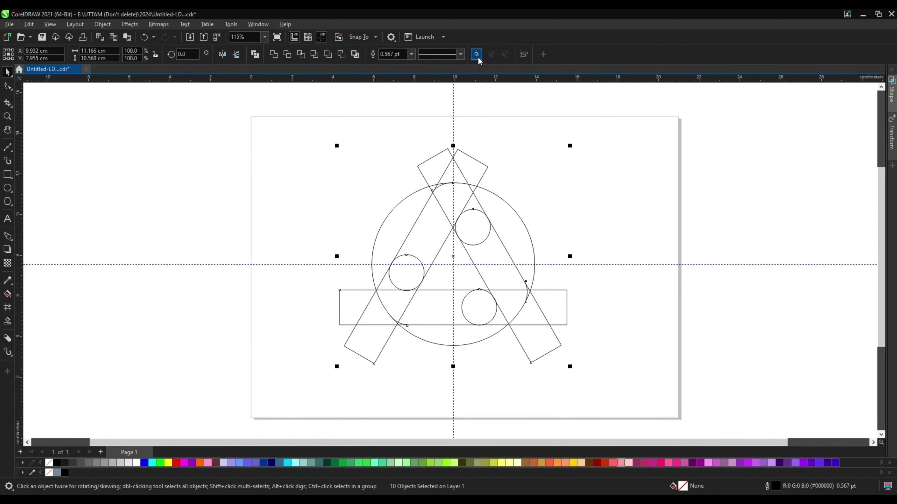
Group the ten construction shapes into one group and reselect it.
click(476, 54)
scroll(389, 335, up, 6)
scroll(386, 356, down, 2)
scroll(499, 229, down, 3)
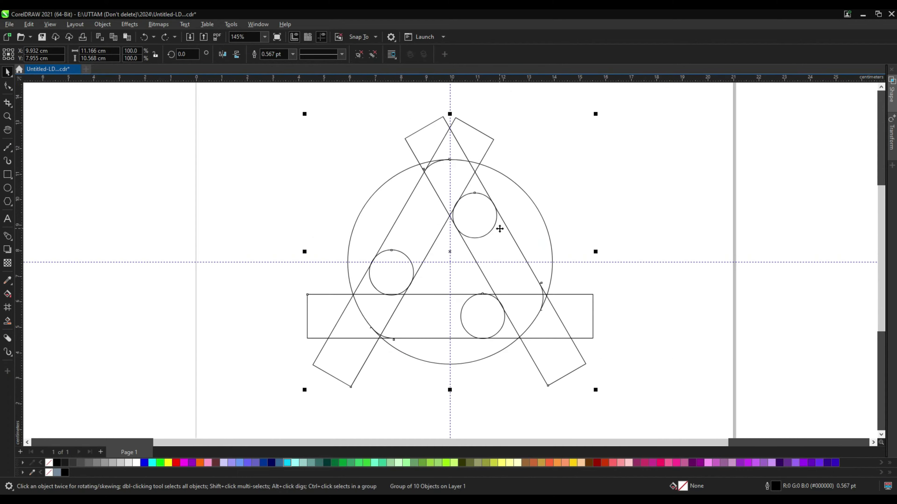
click(605, 203)
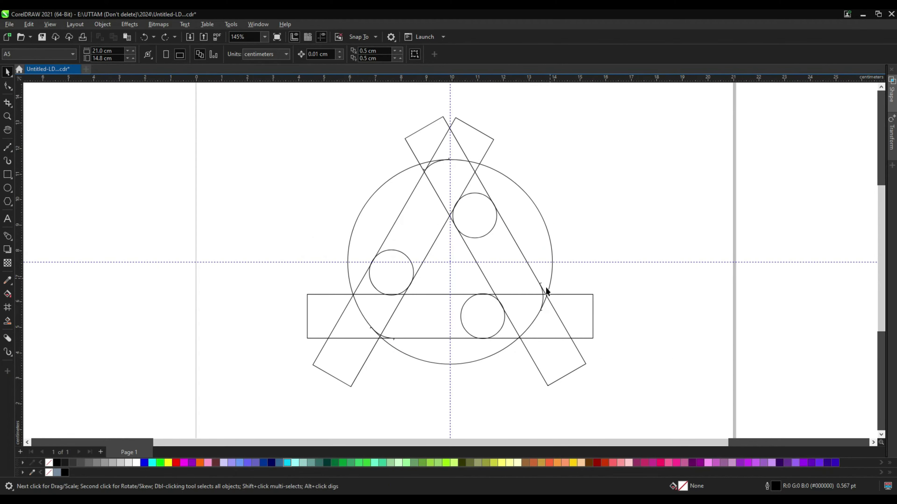
scroll(545, 292, up, 3)
click(547, 296)
scroll(547, 295, up, 3)
scroll(568, 296, down, 2)
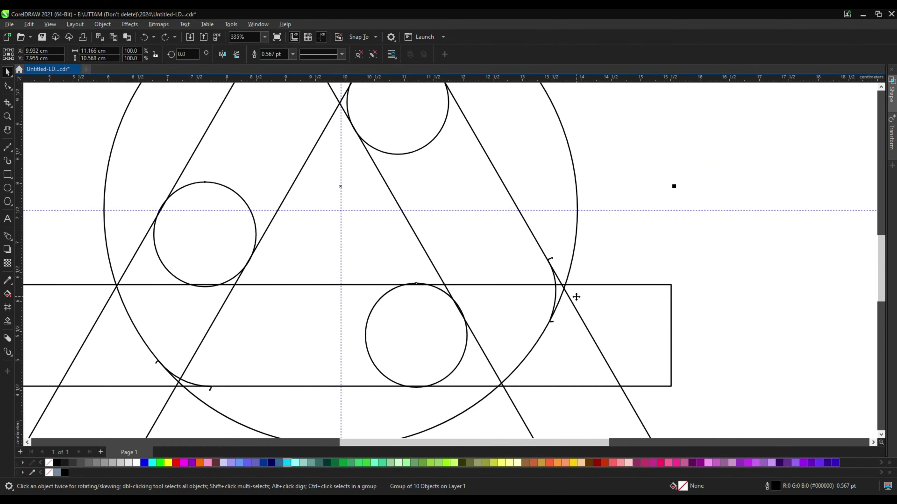
Smart-fill the lower band regions and the area under the line in the right circle grey-blue.
click(6, 321)
click(178, 318)
click(246, 311)
scroll(207, 286, up, 2)
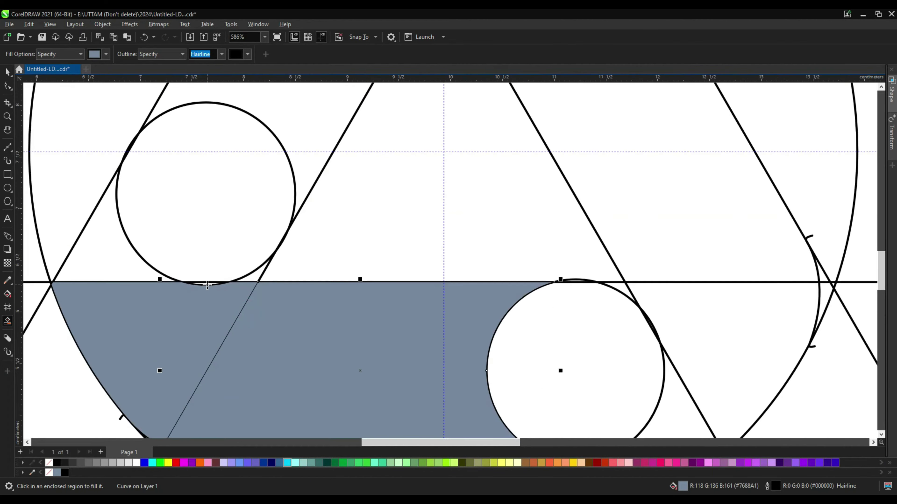
scroll(207, 285, up, 1)
scroll(632, 226, down, 2)
click(633, 228)
scroll(654, 244, up, 4)
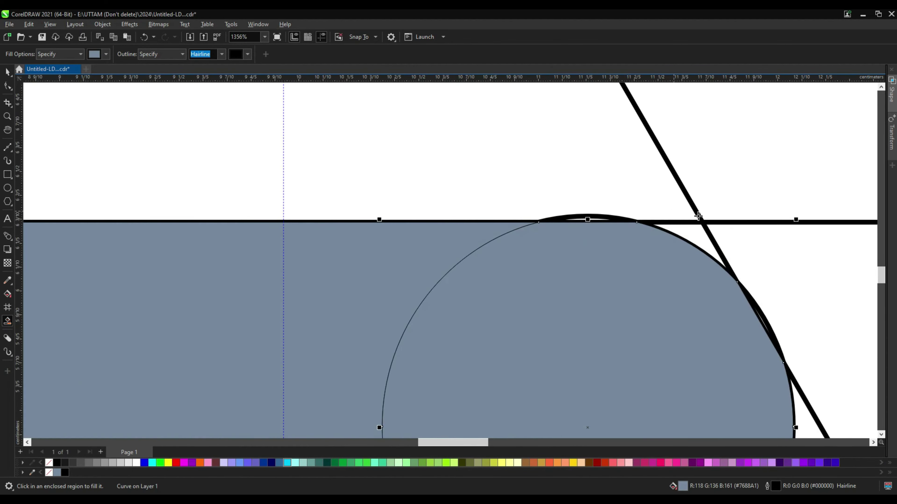
click(693, 226)
Fill the region right of the slanted line, then undo that fill.
scroll(682, 248, down, 3)
scroll(571, 277, up, 2)
scroll(571, 276, down, 2)
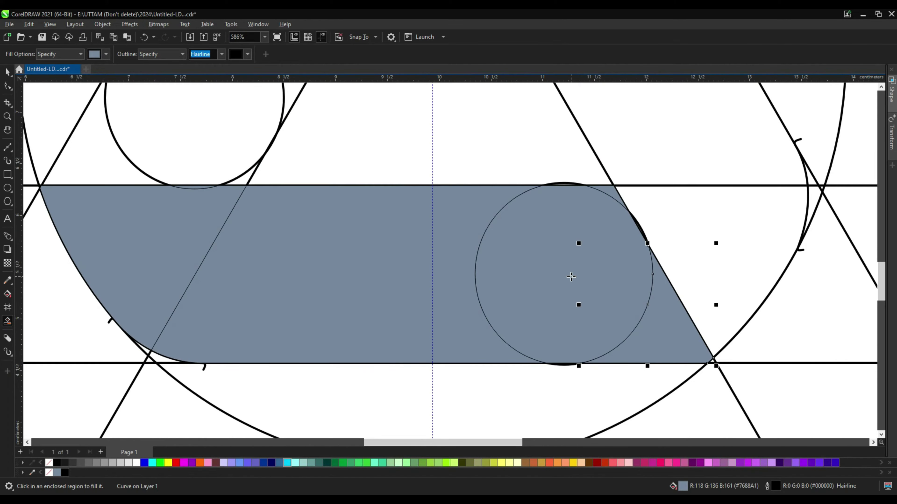
click(732, 232)
scroll(635, 222, up, 2)
key(ctrl+z)
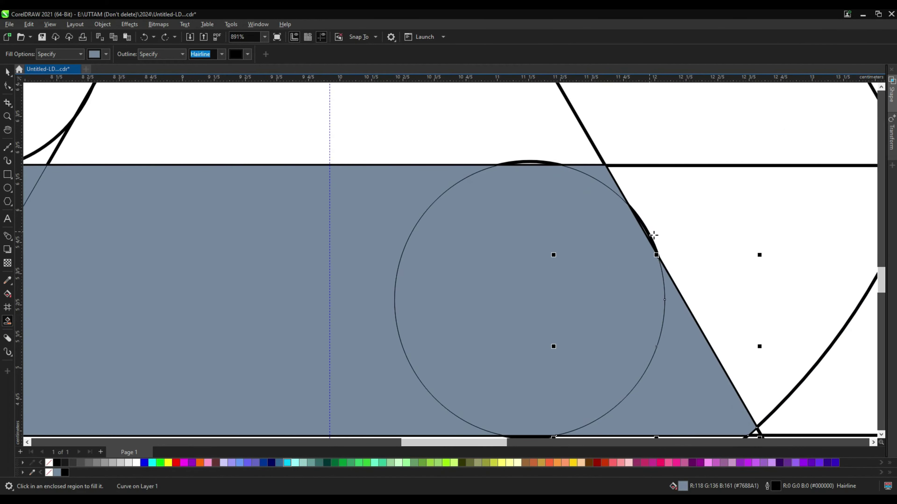
scroll(342, 204, down, 3)
Fill the big circle's left crescent grey-blue, then return to the Pick tool with nothing selected.
click(245, 180)
scroll(325, 194, down, 1)
scroll(325, 194, down, 1)
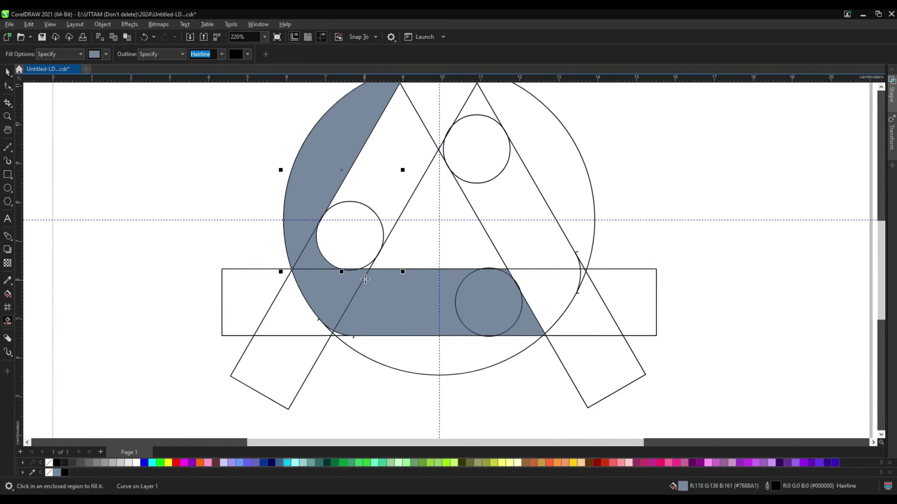
scroll(388, 134, up, 2)
scroll(413, 105, up, 1)
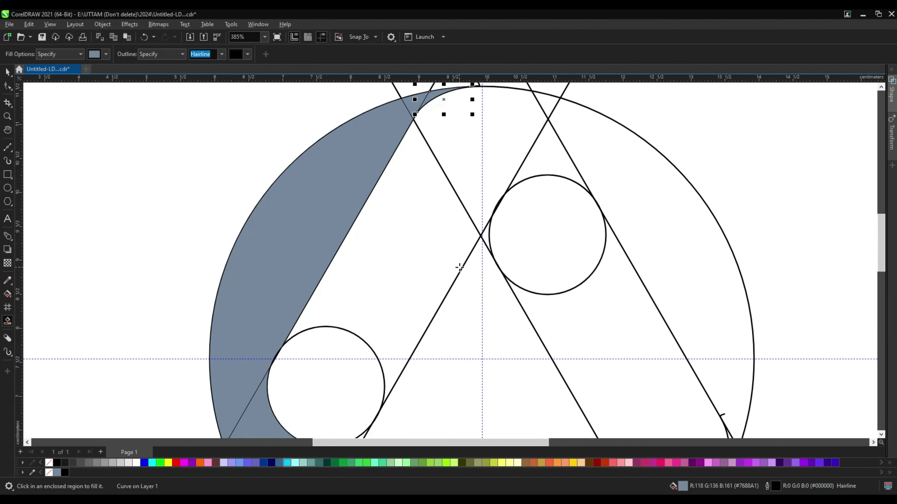
scroll(460, 267, down, 1)
scroll(446, 263, down, 1)
scroll(448, 357, down, 1)
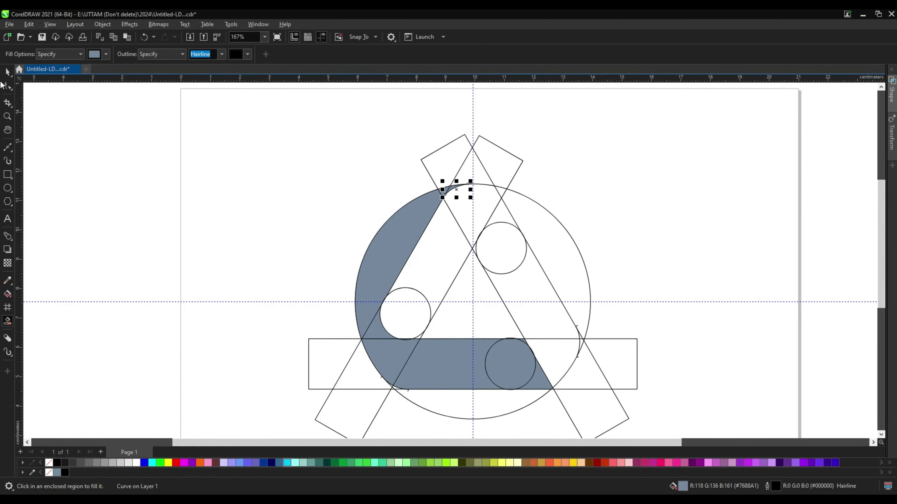
click(7, 71)
click(286, 232)
After trying and undoing a weld, send the grey-blue shape To Back of Layer.
drag(565, 416, 566, 417)
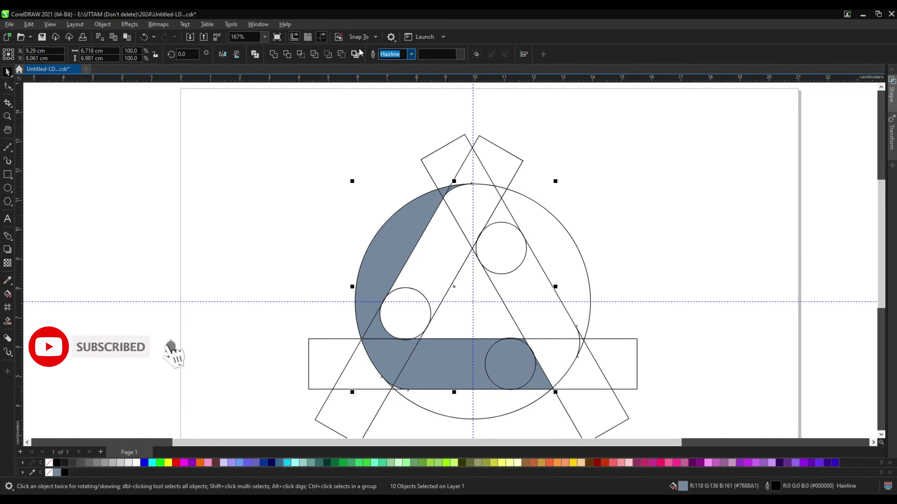
click(272, 53)
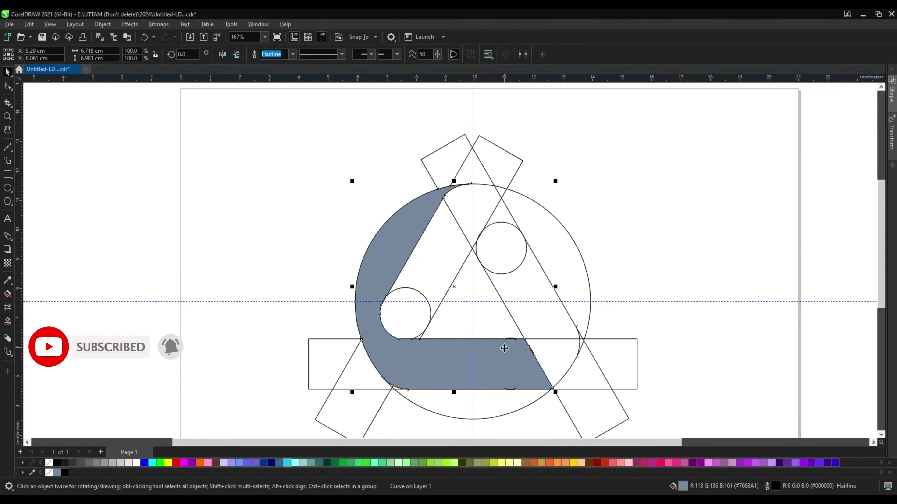
key(ctrl+z)
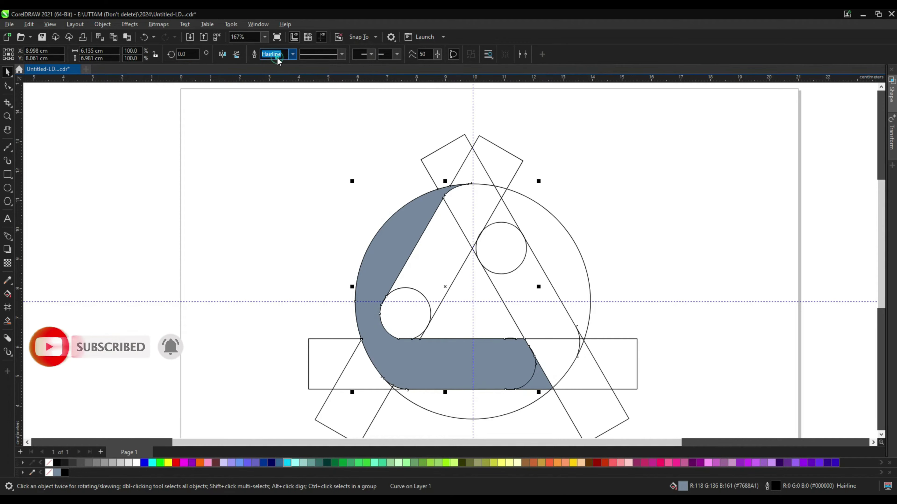
right_click(498, 353)
mouse_move(522, 152)
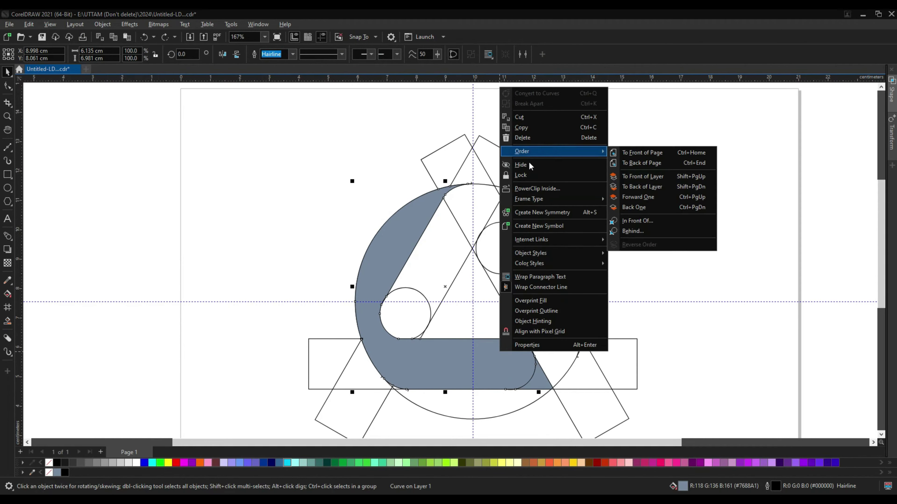
click(586, 189)
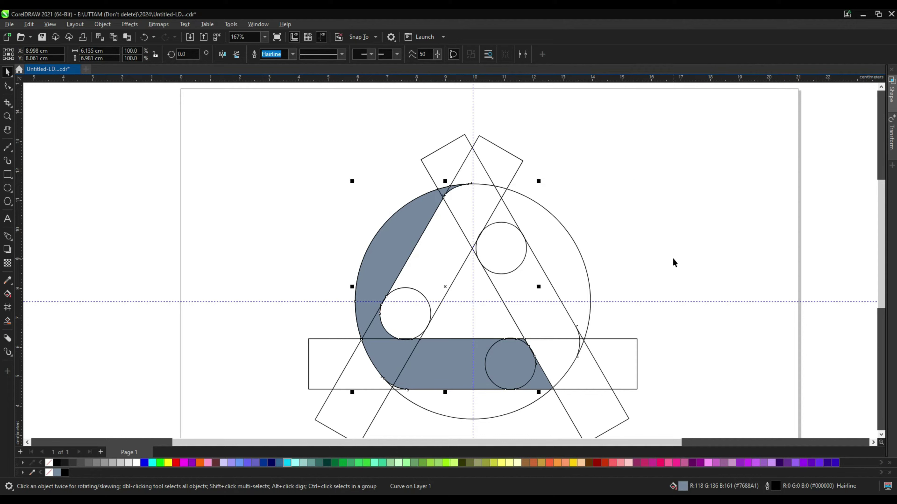
click(573, 373)
click(534, 382)
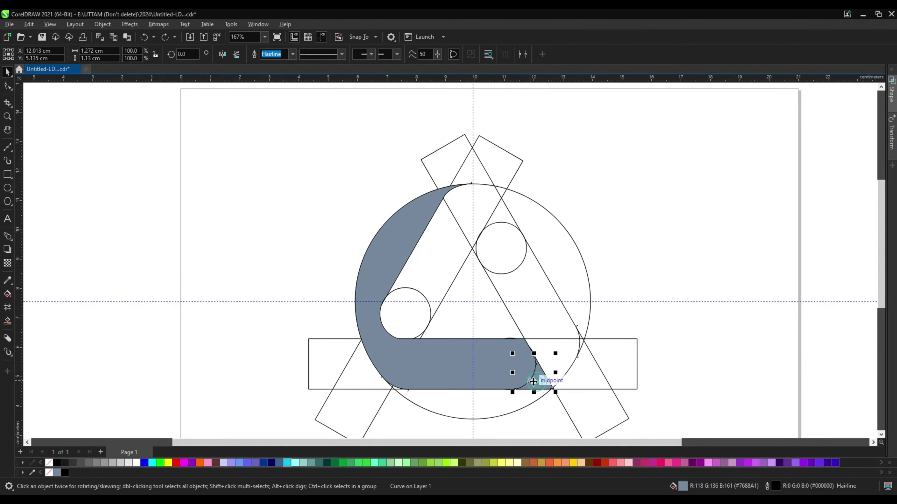
Smart-fill the region below the bar and the region right of the lower small circle.
click(7, 321)
click(460, 401)
scroll(398, 384, up, 5)
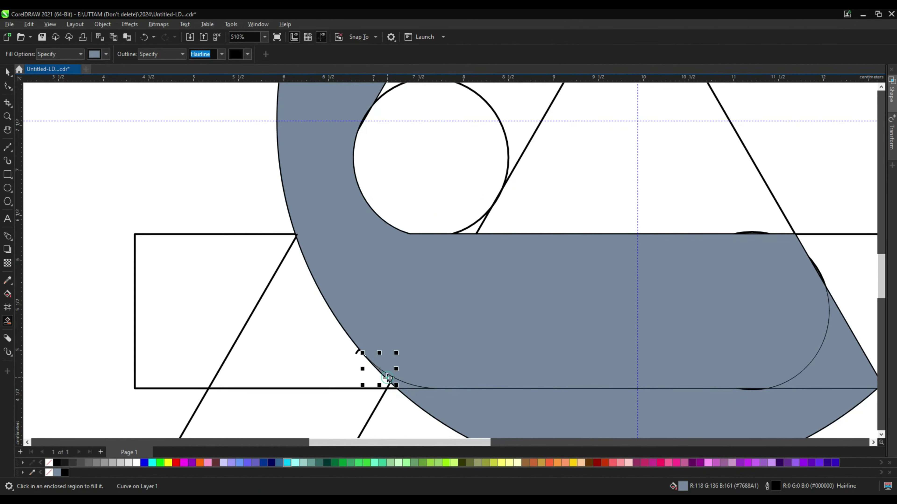
scroll(665, 302, down, 5)
click(670, 298)
scroll(680, 294, up, 3)
scroll(584, 353, up, 2)
scroll(613, 271, down, 3)
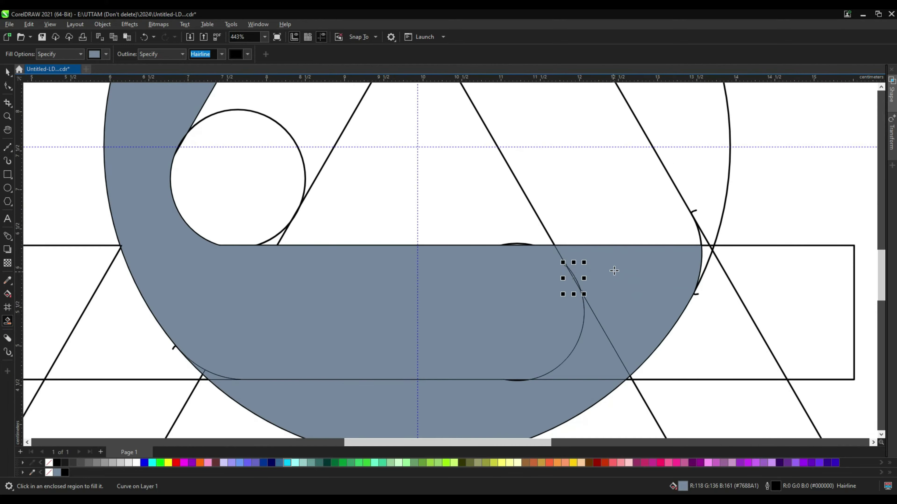
Fill the right diagonal band and upper small circle, undo the apex sliver, and weld the pieces.
click(707, 255)
scroll(622, 201, down, 2)
click(558, 179)
scroll(559, 178, up, 2)
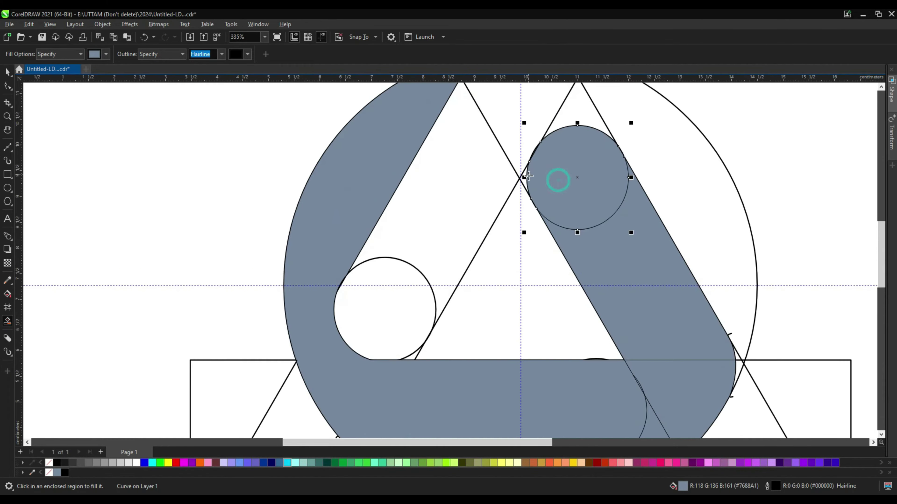
click(524, 178)
click(556, 123)
key(ctrl+z)
key(space)
scroll(521, 180, down, 2)
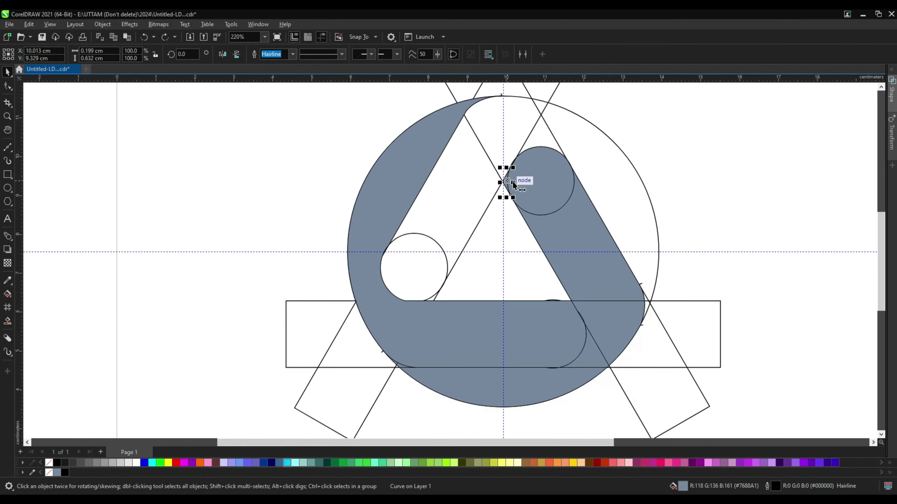
click(273, 54)
Select the upper small circle, try moving it right and down, then undo the move.
key(Escape)
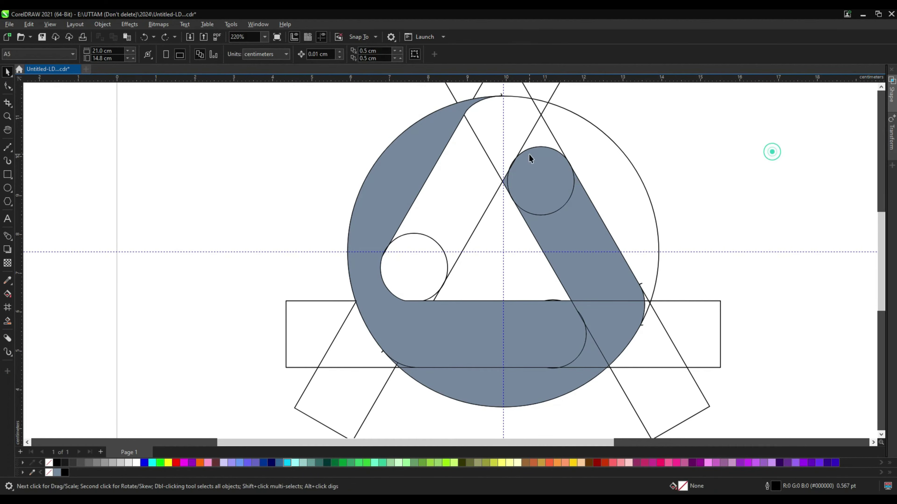
click(569, 169)
scroll(591, 222, up, 2)
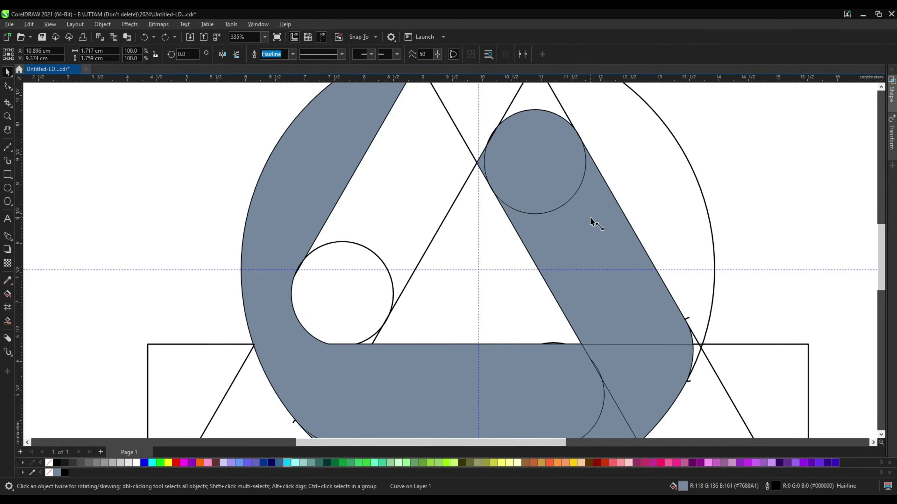
scroll(483, 169, up, 3)
scroll(485, 171, up, 5)
click(487, 173)
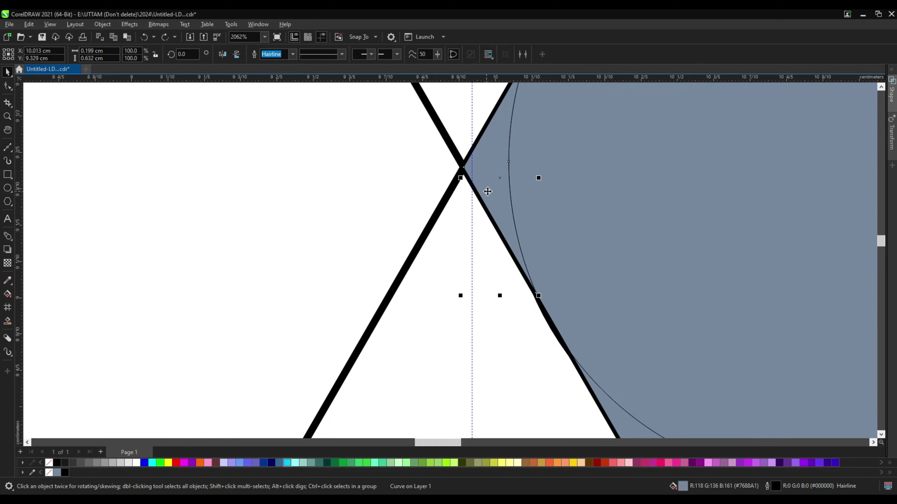
scroll(466, 184, down, 2)
click(422, 276)
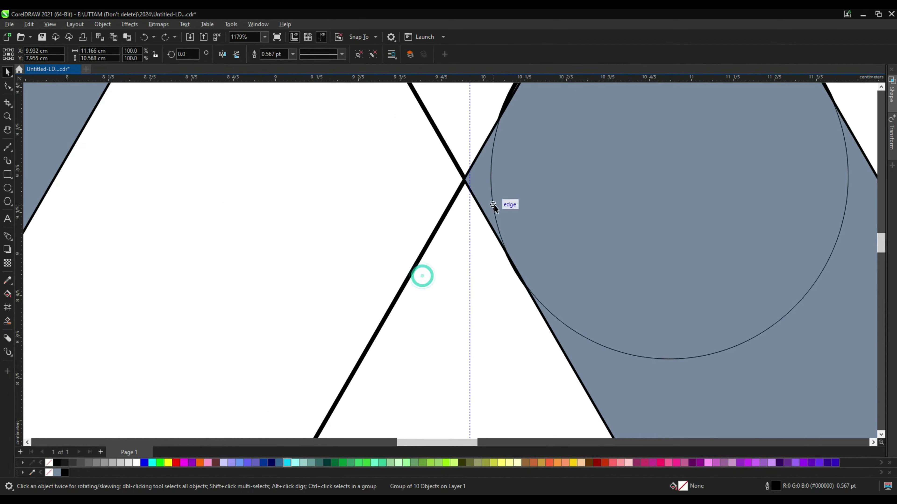
click(493, 205)
click(644, 397)
drag(584, 203, 615, 212)
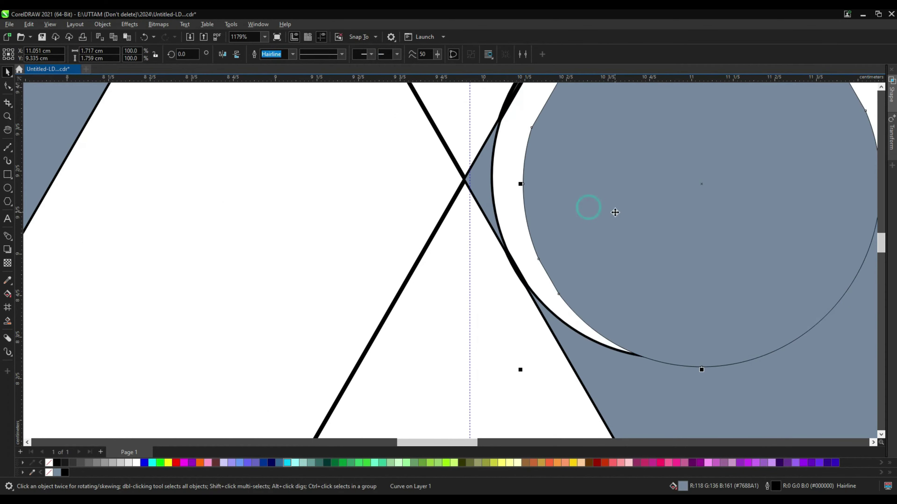
key(ctrl+z)
Drag the circle's nodes with the Shape tool so it fits the right bar's top edge.
scroll(487, 200, down, 1)
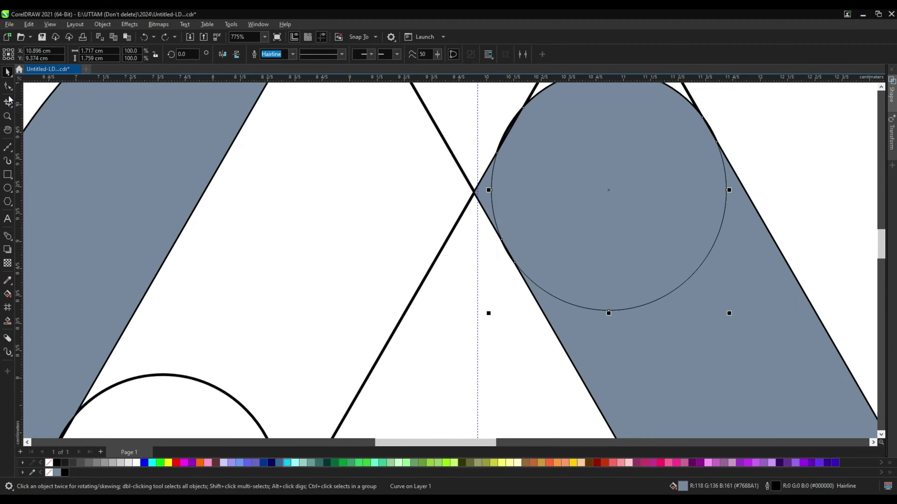
key(F10)
scroll(487, 201, up, 1)
drag(493, 182, 484, 183)
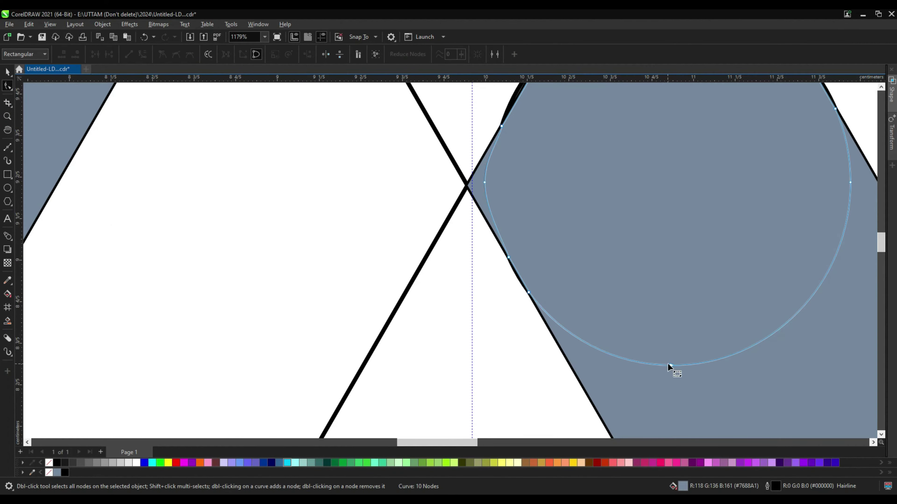
scroll(672, 365, down, 1)
drag(772, 297, 735, 216)
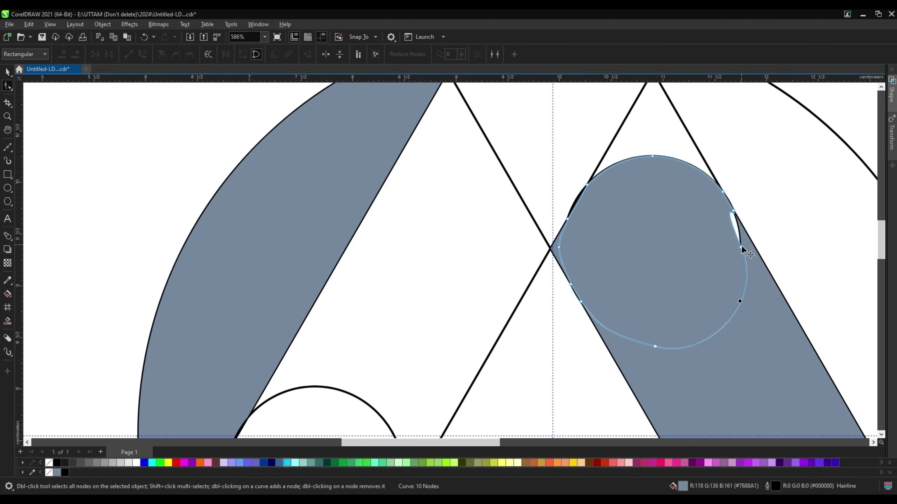
scroll(737, 224, up, 1)
scroll(737, 264, down, 1)
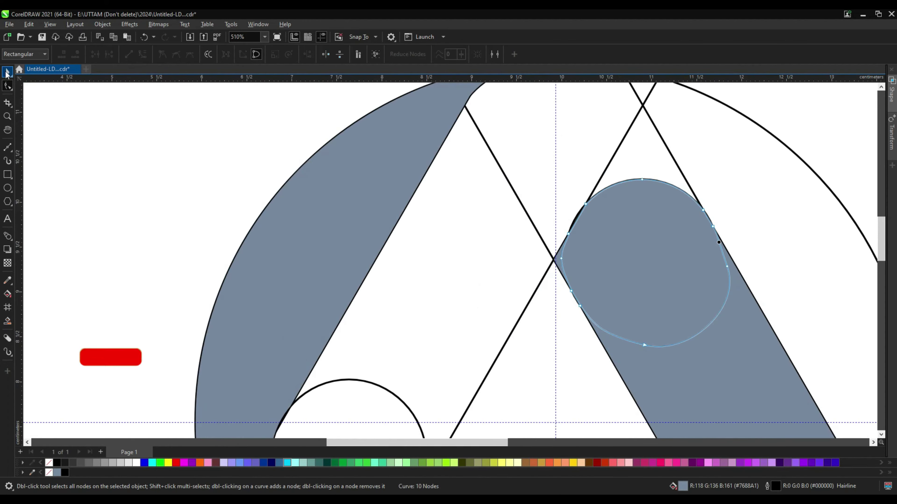
key(space)
Select the right grey bar together with its round end cap.
scroll(765, 186, down, 3)
scroll(765, 186, up, 1)
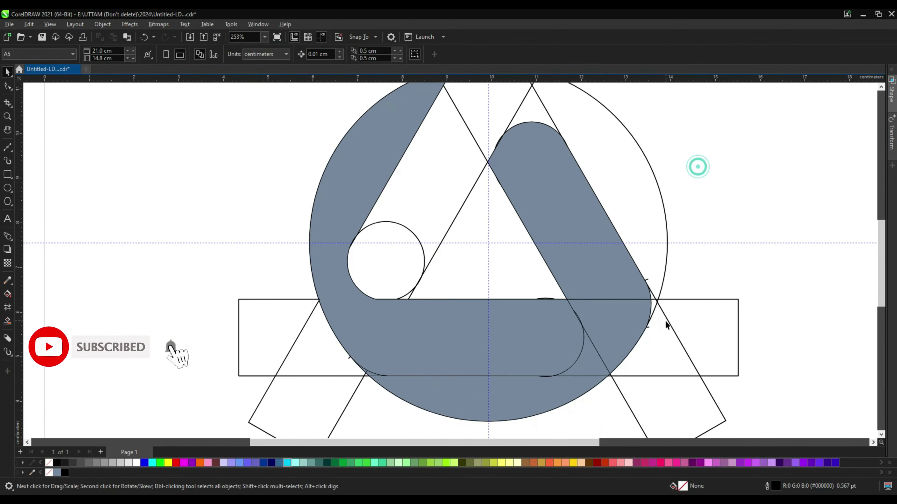
click(585, 256)
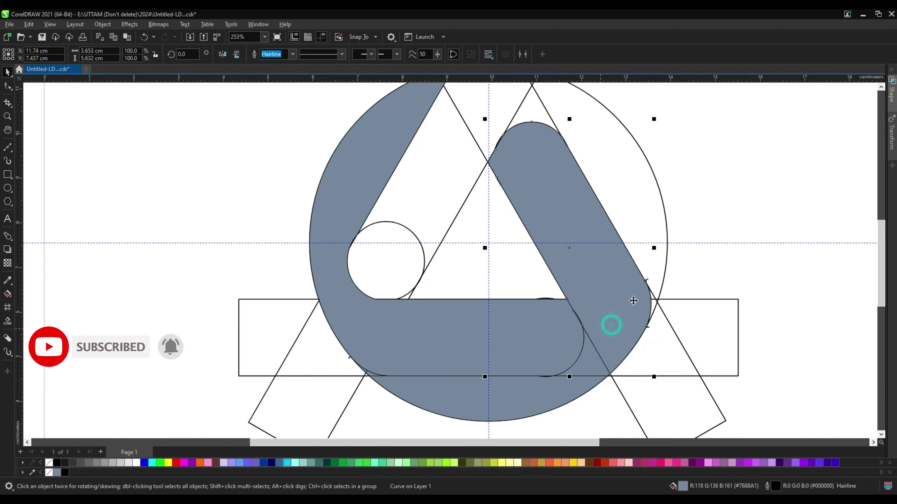
drag(553, 348, 553, 349)
Weld the right bar and its round end into one shape, then clear the selection.
click(268, 54)
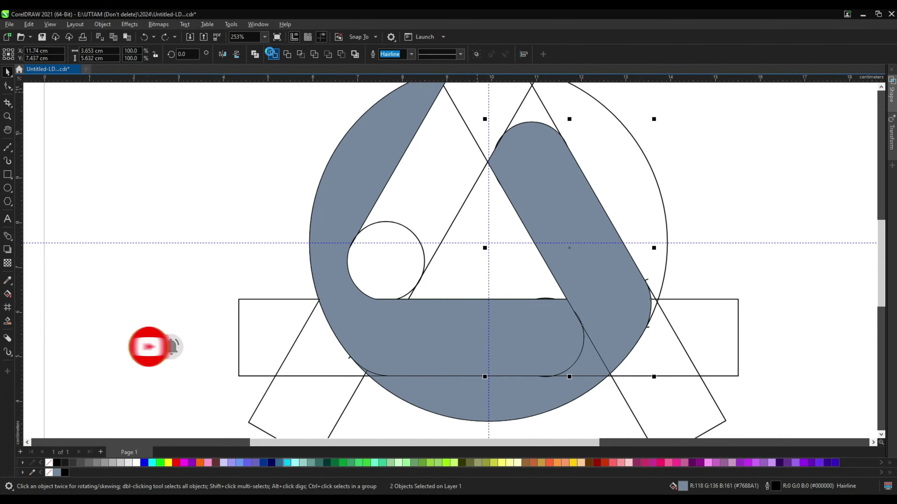
scroll(545, 395, up, 4)
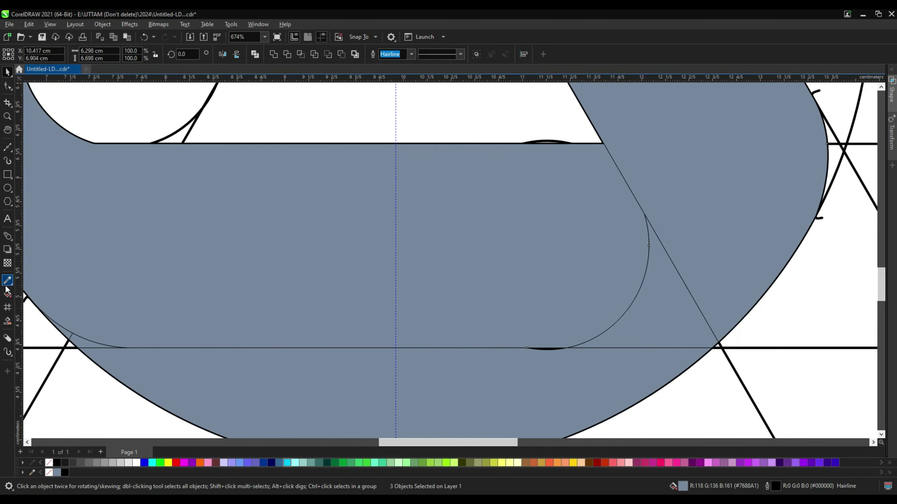
click(7, 320)
click(7, 73)
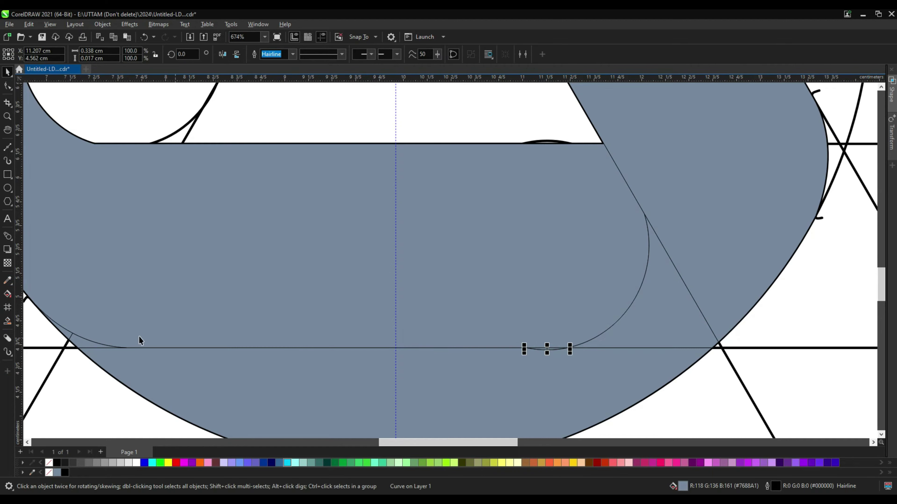
scroll(108, 280, down, 2)
click(294, 319)
click(82, 362)
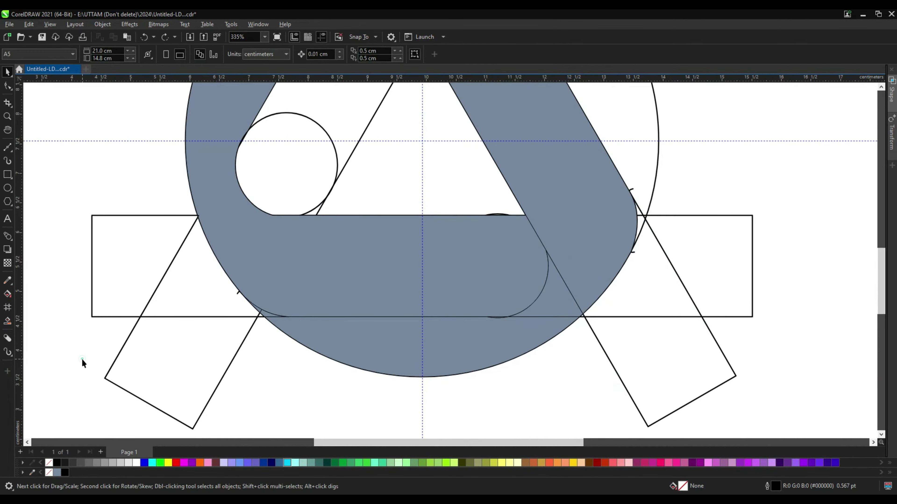
Weld the grey pieces and round caps along the lower bar into one shape.
drag(649, 226, 648, 226)
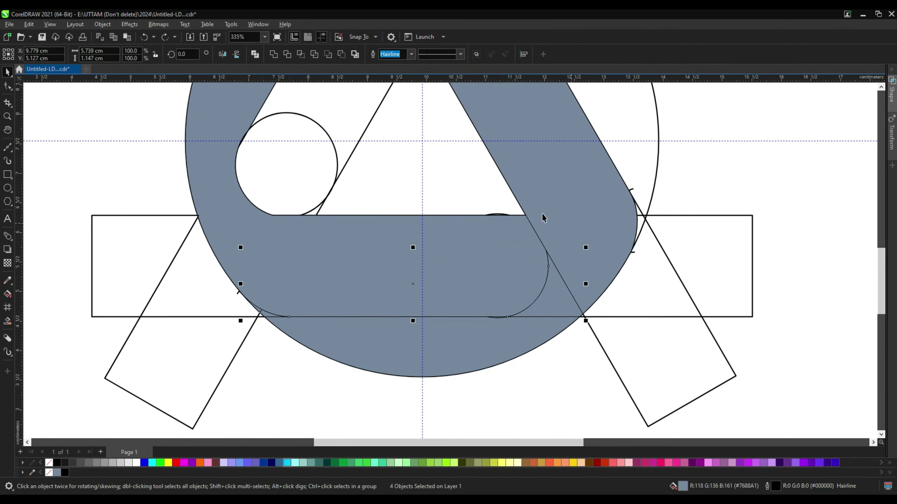
click(274, 55)
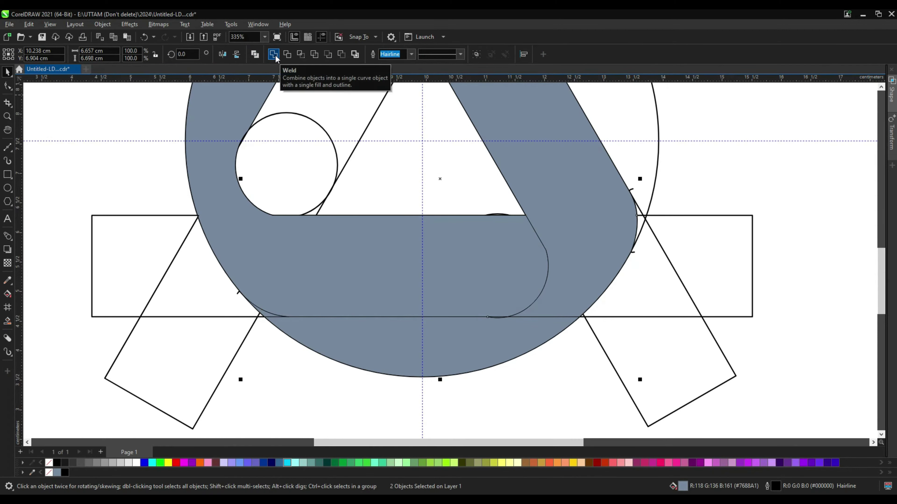
click(275, 54)
click(377, 356)
scroll(456, 367, down, 3)
click(642, 178)
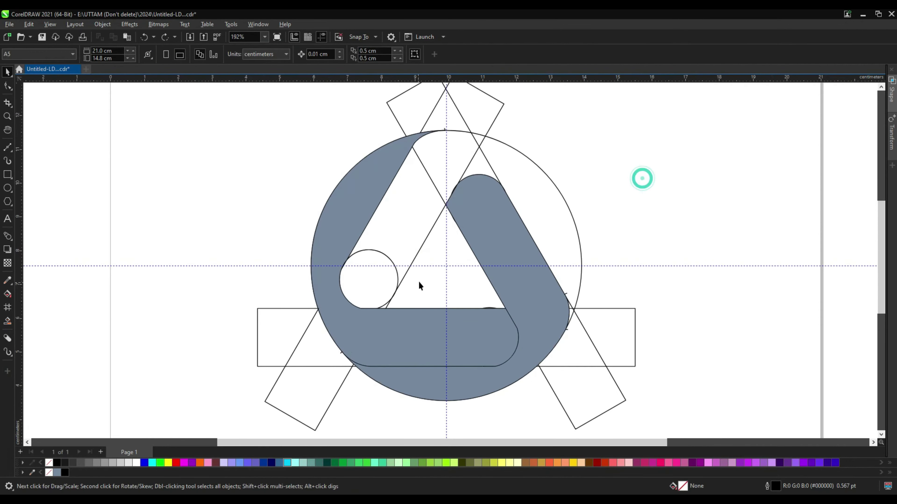
Smart-fill the apex, left strip, gap below the apex, large right region and sliver beside the circle.
click(8, 321)
scroll(455, 179, up, 4)
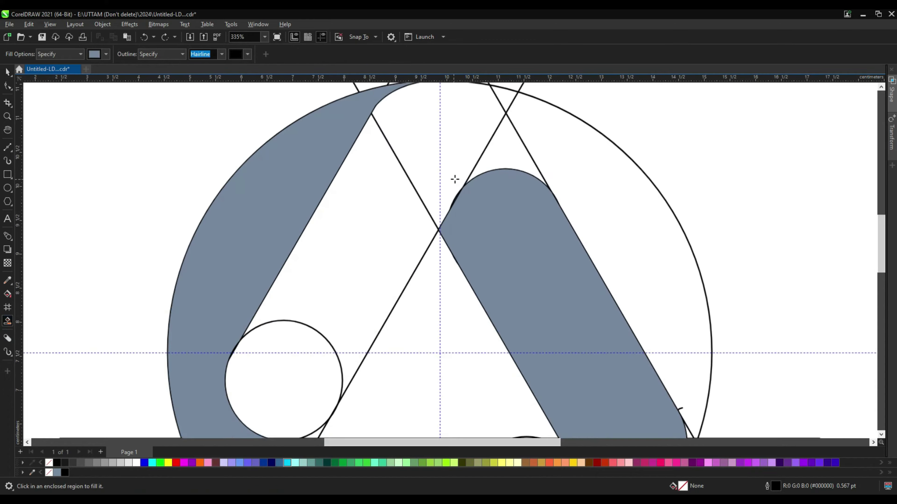
click(444, 187)
click(289, 365)
click(498, 151)
click(559, 140)
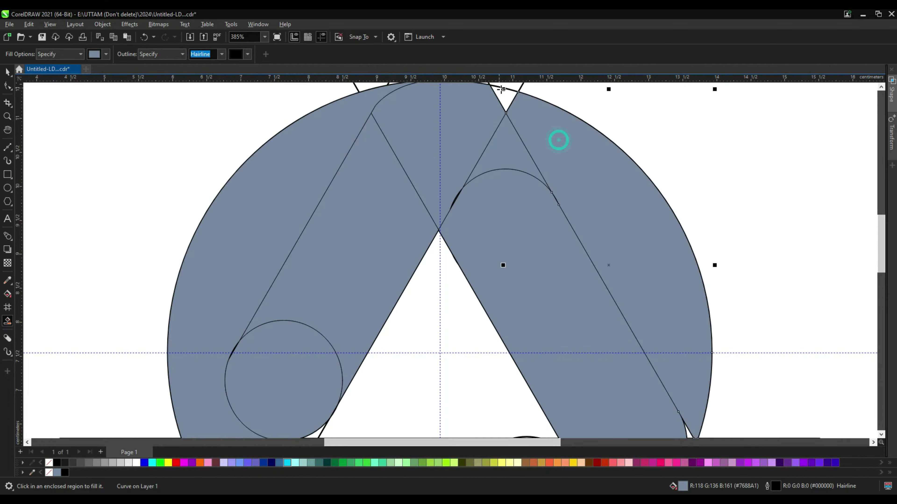
scroll(635, 341, down, 2)
scroll(636, 330, up, 3)
scroll(626, 300, up, 2)
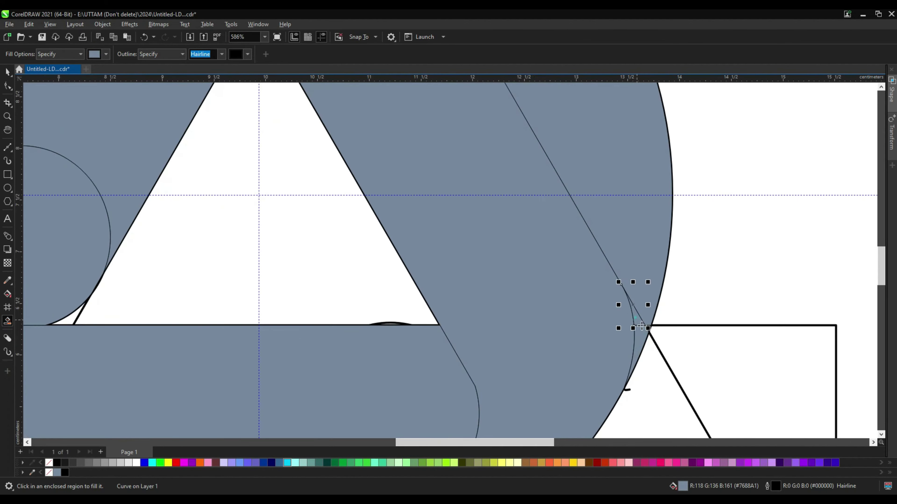
scroll(649, 327, up, 3)
scroll(649, 326, down, 7)
scroll(648, 283, down, 3)
scroll(350, 272, up, 3)
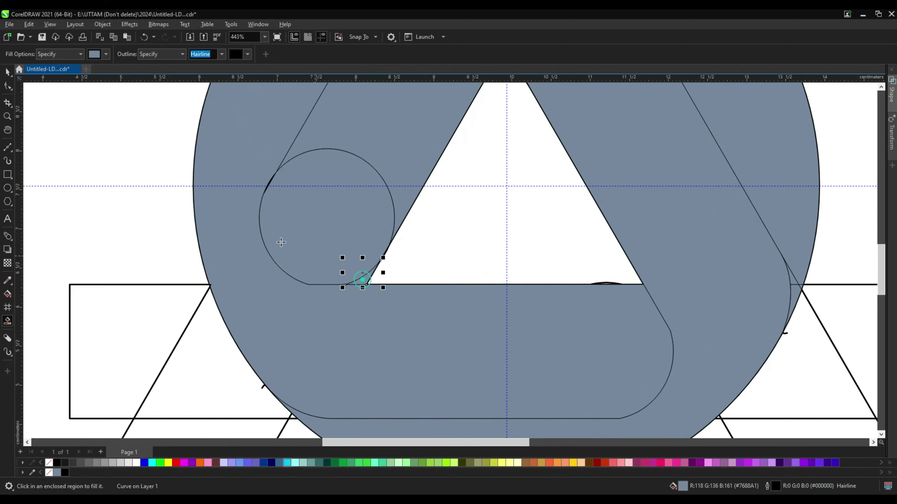
scroll(265, 181, up, 8)
click(273, 185)
scroll(274, 186, down, 2)
Weld the new fill piece and the small circle into the grey shape.
key(space)
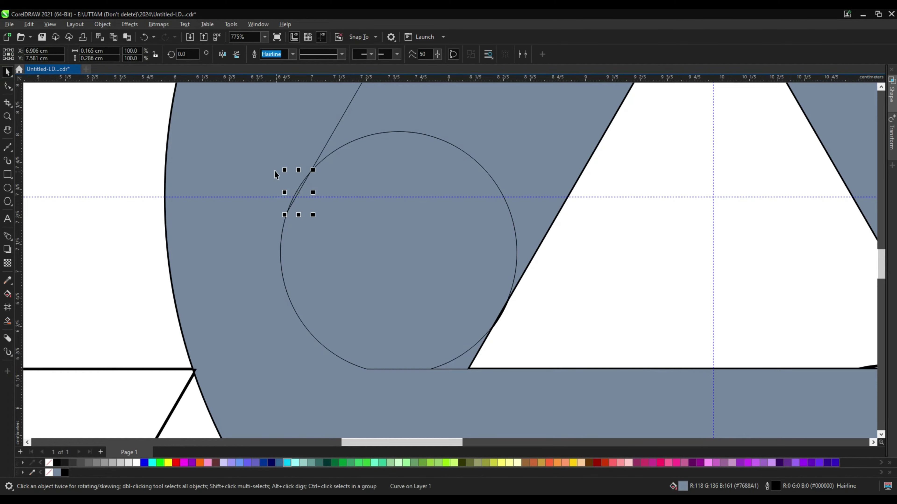
shift+click(267, 157)
click(272, 54)
scroll(383, 234, down, 2)
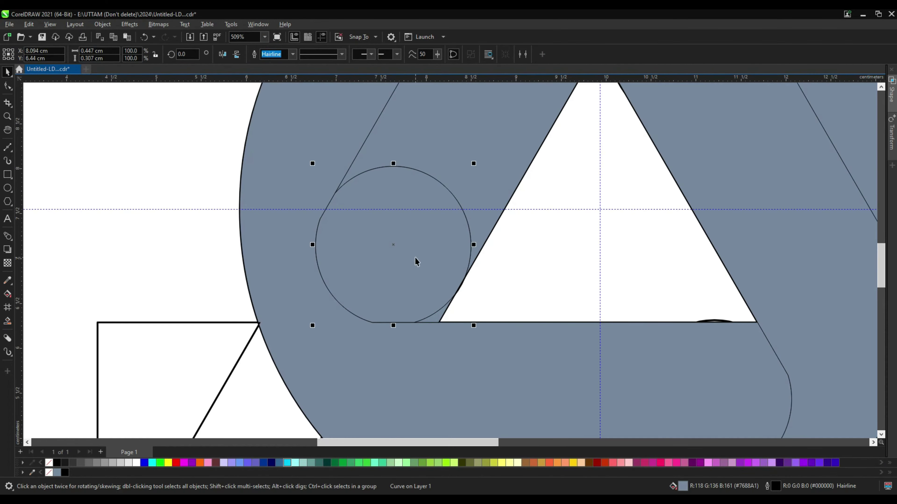
click(275, 54)
shift+click(449, 134)
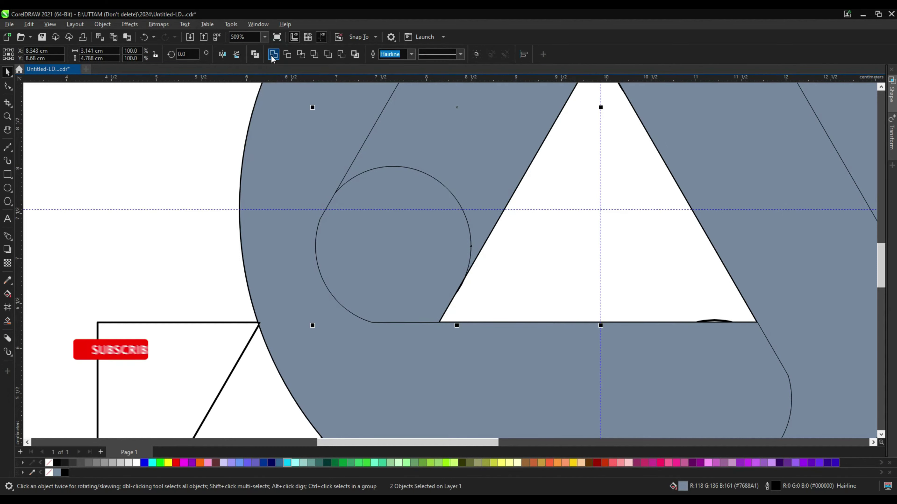
click(272, 54)
Weld the remaining grey pieces into one curve and deselect.
scroll(358, 212, down, 2)
shift+click(447, 122)
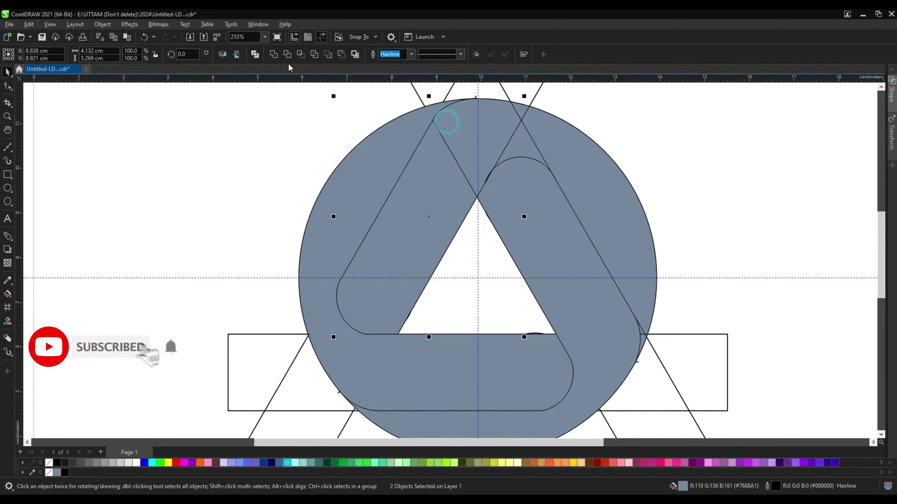
click(276, 57)
shift+click(521, 145)
click(274, 54)
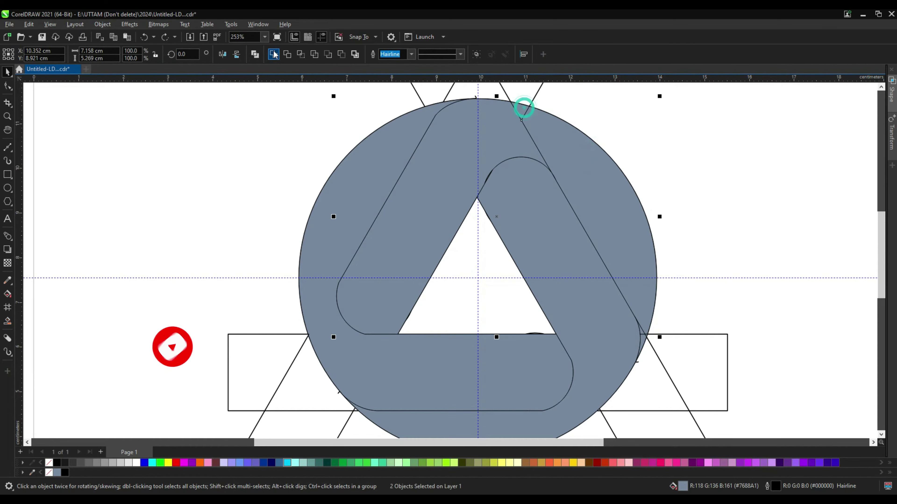
click(659, 125)
Fill the tiny gap beside the apex, select it with the large grey shape, and edit nodes.
scroll(486, 175, up, 3)
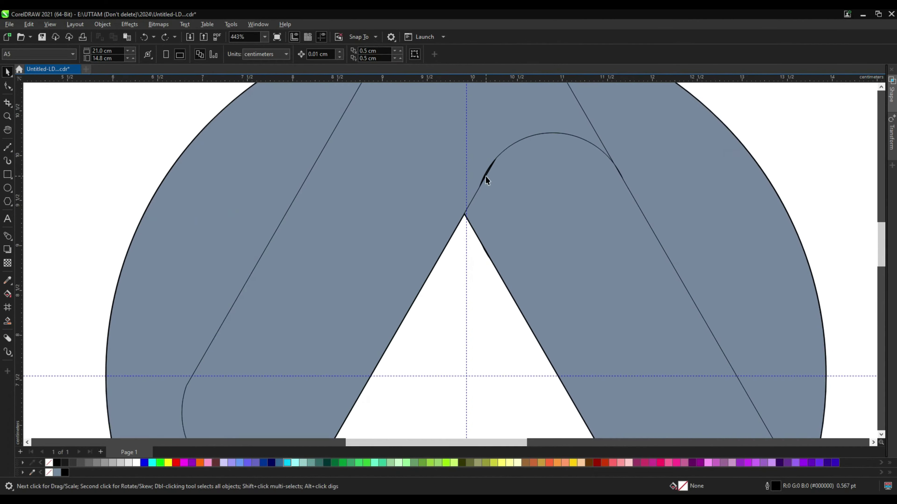
click(8, 321)
scroll(488, 173, up, 2)
click(488, 171)
key(space)
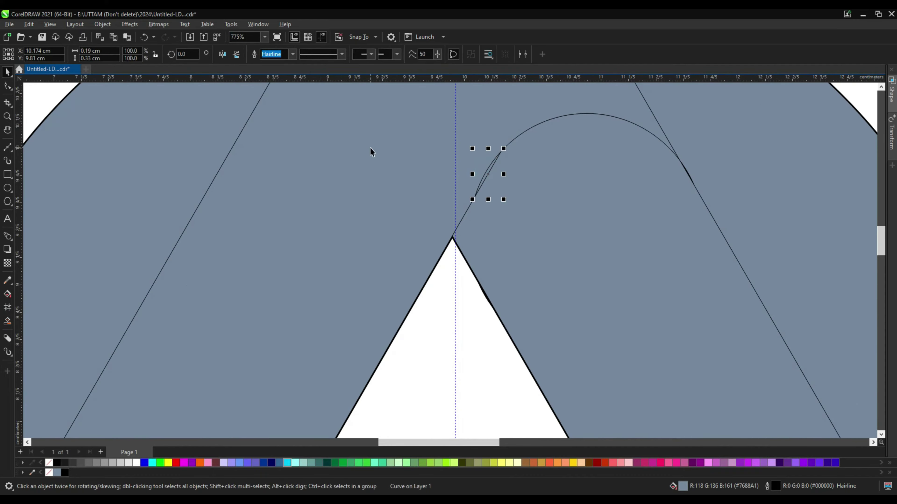
key(Escape)
scroll(472, 271, down, 5)
click(508, 172)
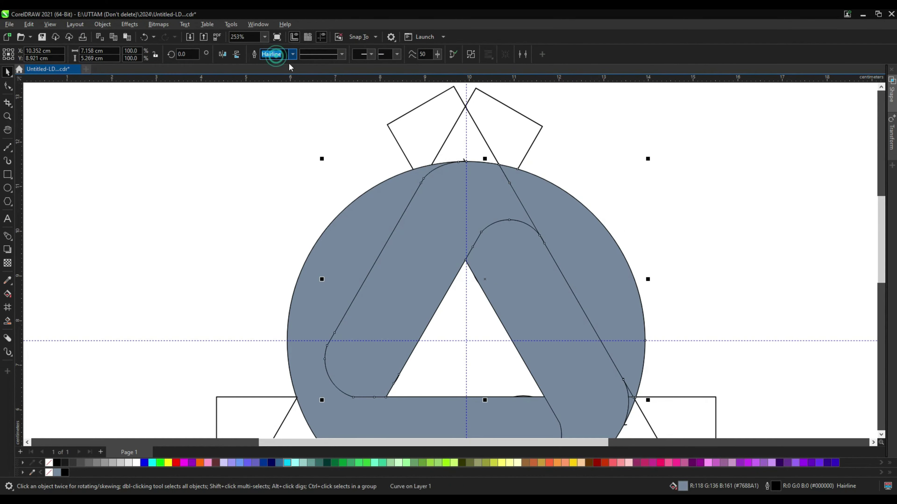
shift+click(544, 190)
key(F10)
Try a shaping operation on the two top pieces, then undo it.
click(596, 165)
scroll(529, 182, up, 1)
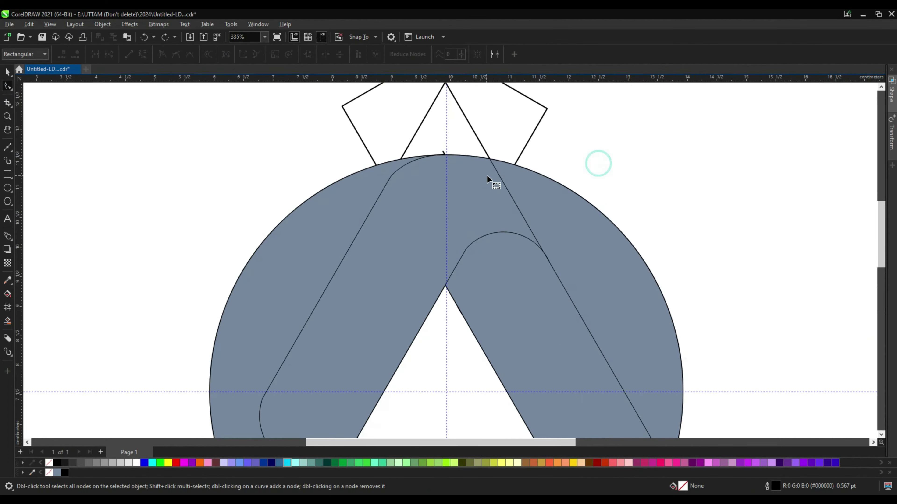
click(6, 74)
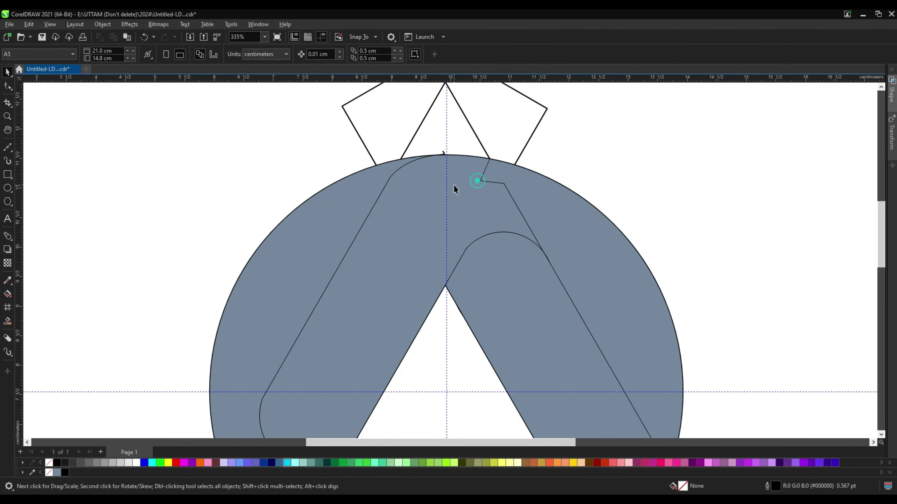
shift+click(402, 196)
click(272, 56)
key(ctrl+z)
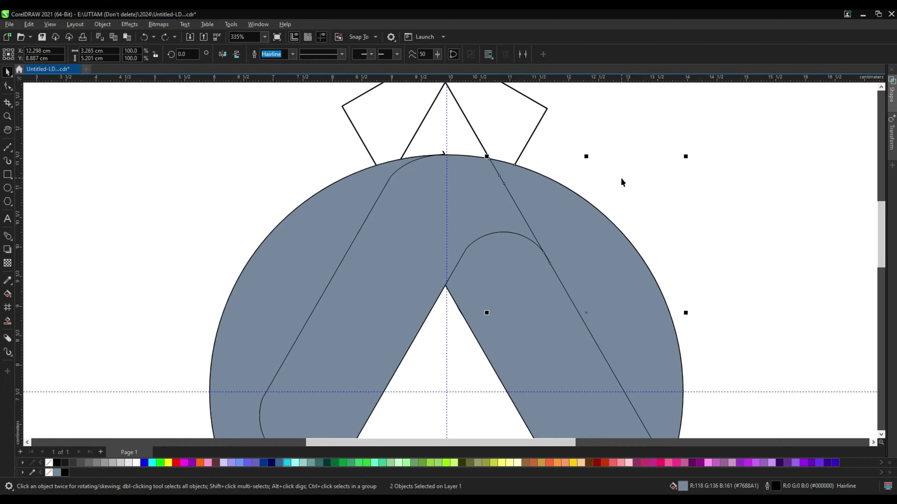
click(663, 165)
scroll(628, 173, down, 2)
scroll(618, 282, down, 1)
scroll(614, 326, up, 2)
scroll(586, 293, up, 3)
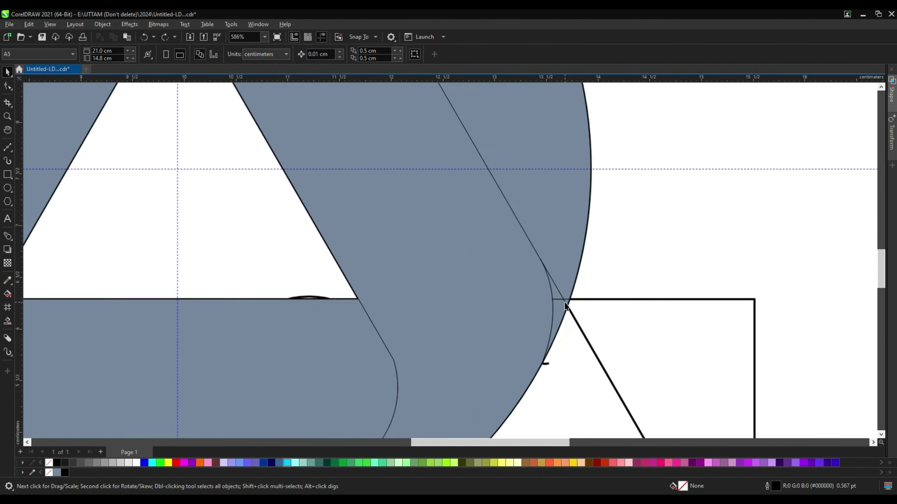
scroll(569, 282, up, 2)
Weld the two overlapping pieces at the right intersection into one curve.
click(567, 299)
shift+click(568, 253)
click(273, 55)
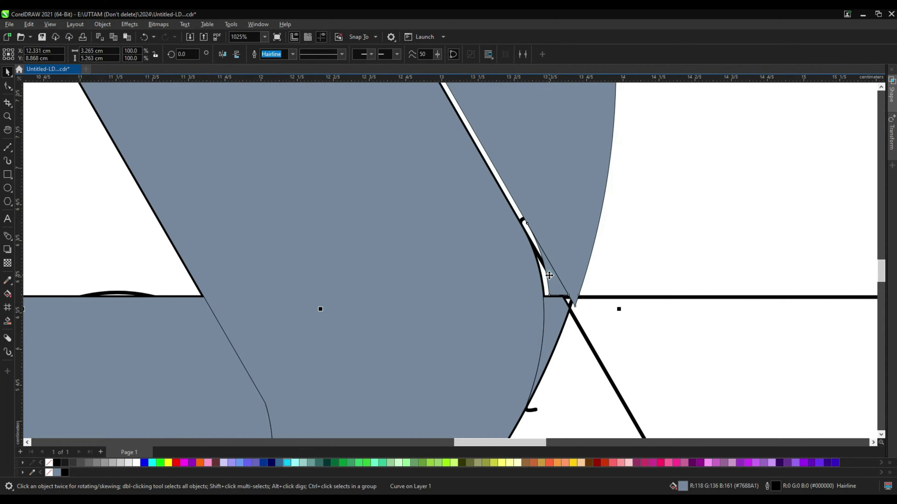
click(614, 241)
click(547, 279)
click(644, 243)
click(548, 310)
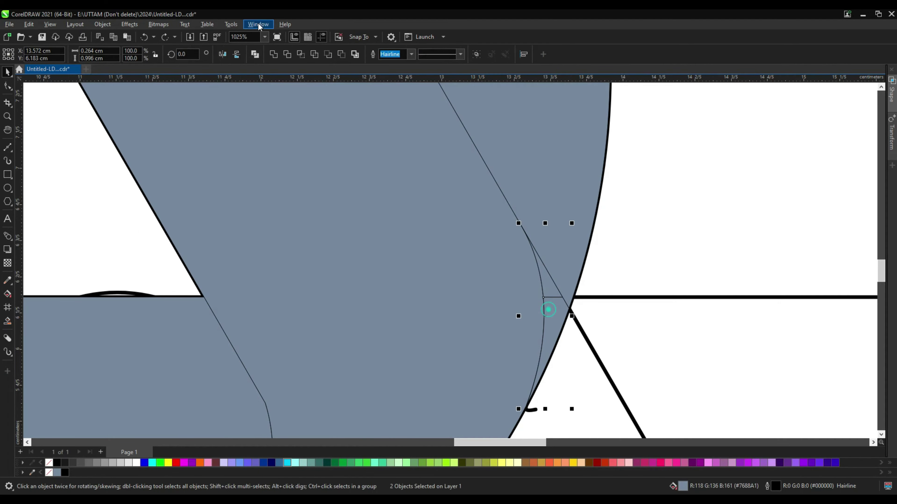
click(274, 54)
Add a node to the welded sliver and drag its lower node up beside the top node.
key(F10)
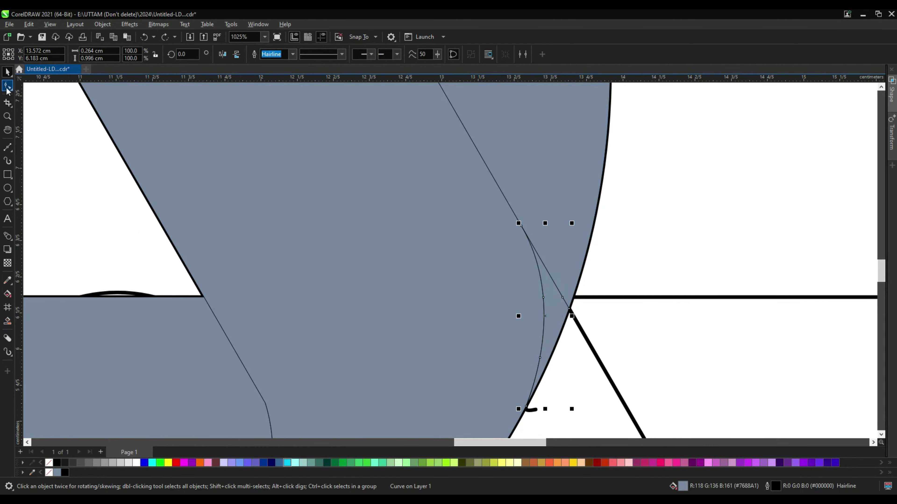
scroll(536, 248, up, 1)
double_click(536, 248)
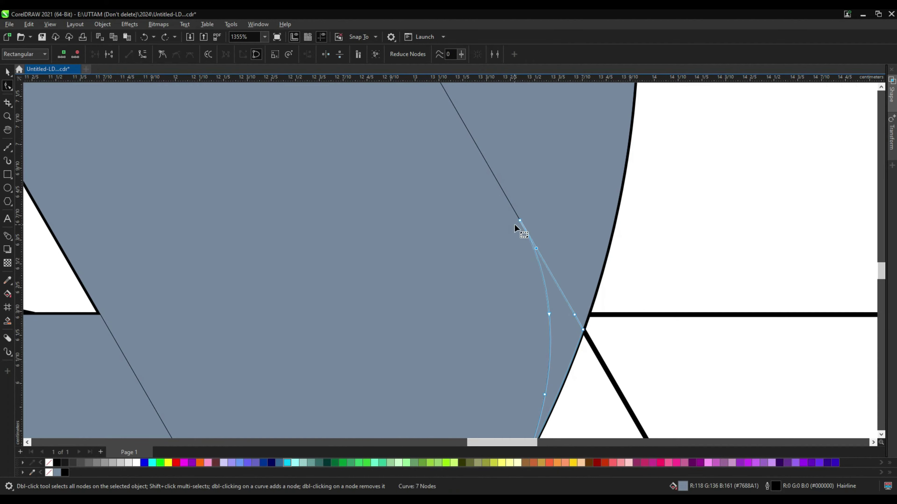
scroll(517, 224, up, 3)
click(526, 216)
drag(567, 288, 585, 209)
scroll(537, 202, down, 3)
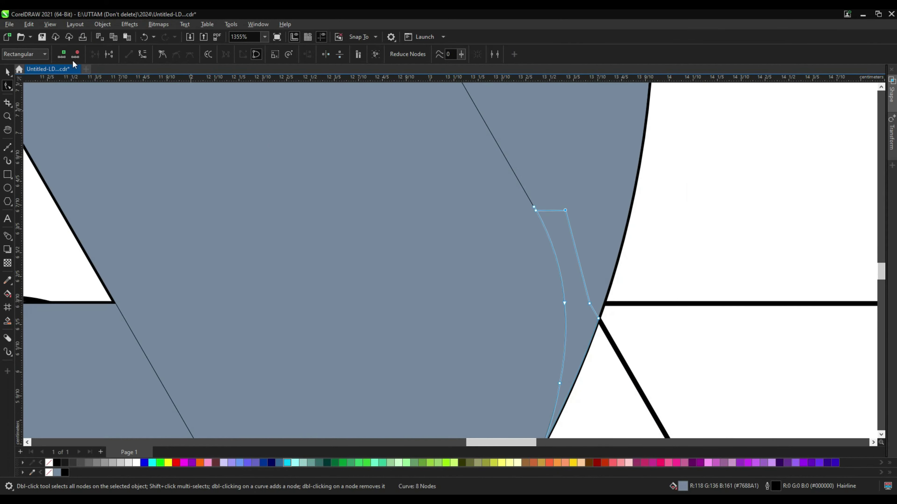
key(space)
scroll(565, 282, down, 4)
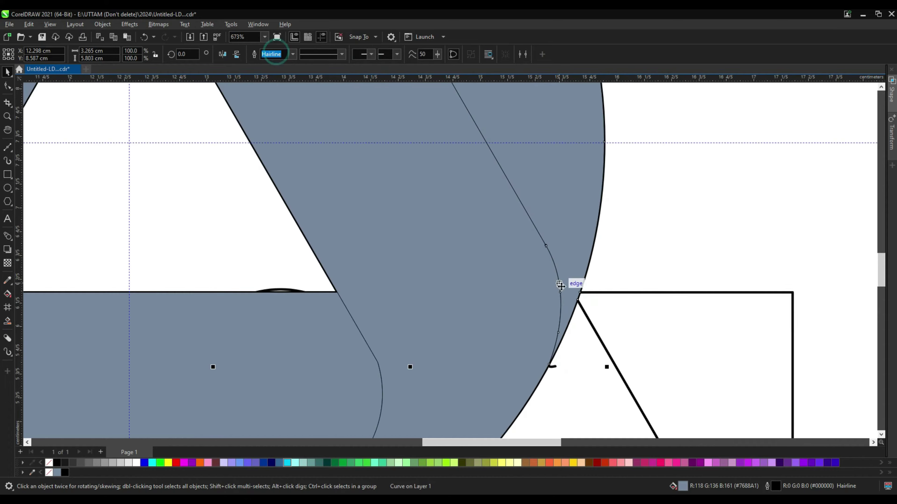
click(643, 251)
click(579, 259)
scroll(579, 260, down, 2)
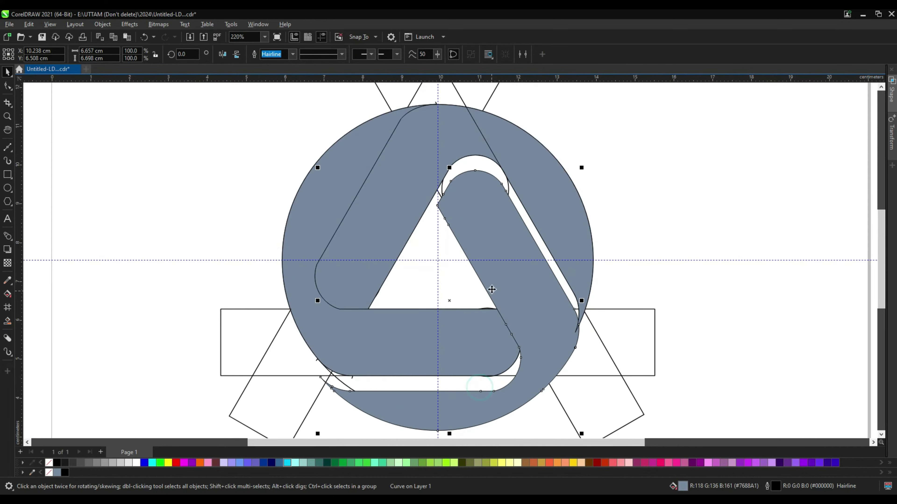
Bend the right bar's edge by moving a node, then weld the bar with the outer circle.
click(542, 161)
key(F10)
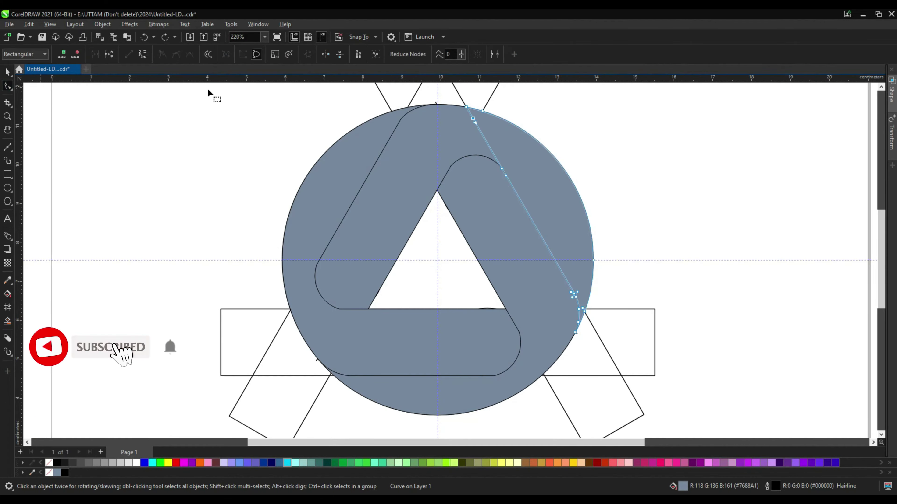
scroll(463, 128, up, 1)
click(445, 118)
scroll(462, 128, up, 1)
drag(472, 122, 481, 124)
key(space)
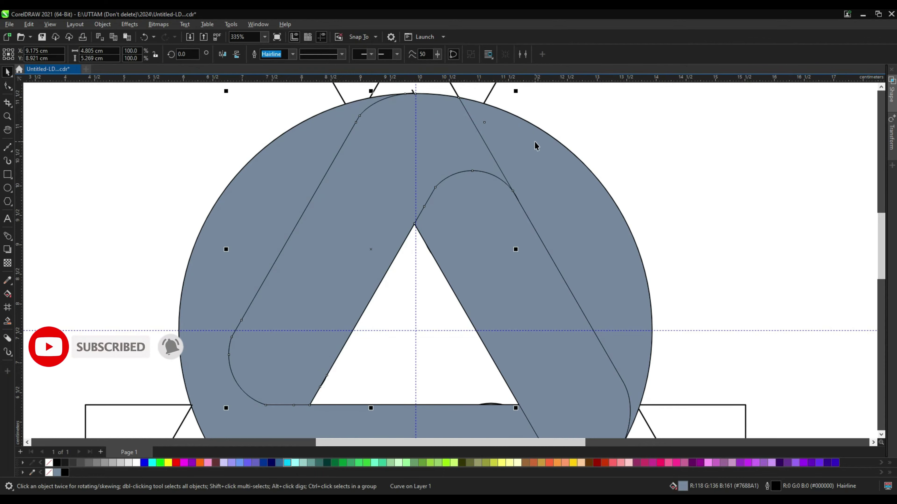
shift+click(534, 141)
click(274, 53)
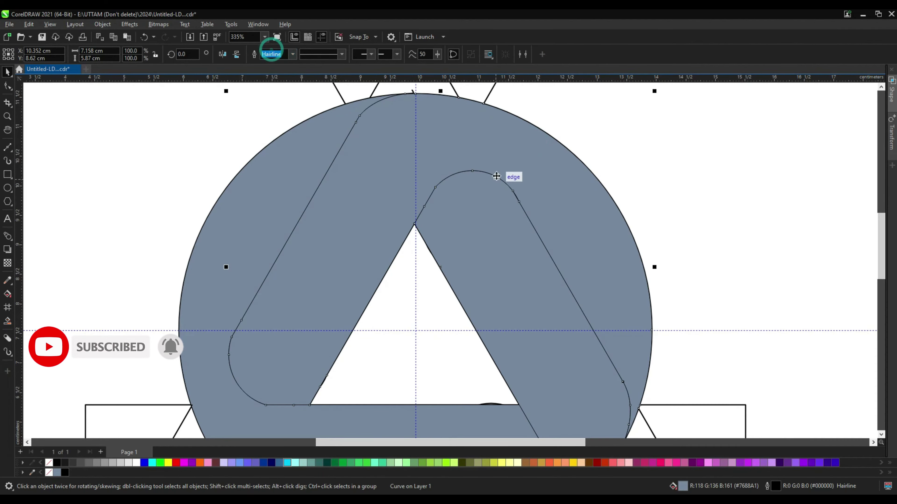
Select the construction shapes group and bring up its context menu.
scroll(501, 175, down, 4)
click(646, 126)
click(426, 322)
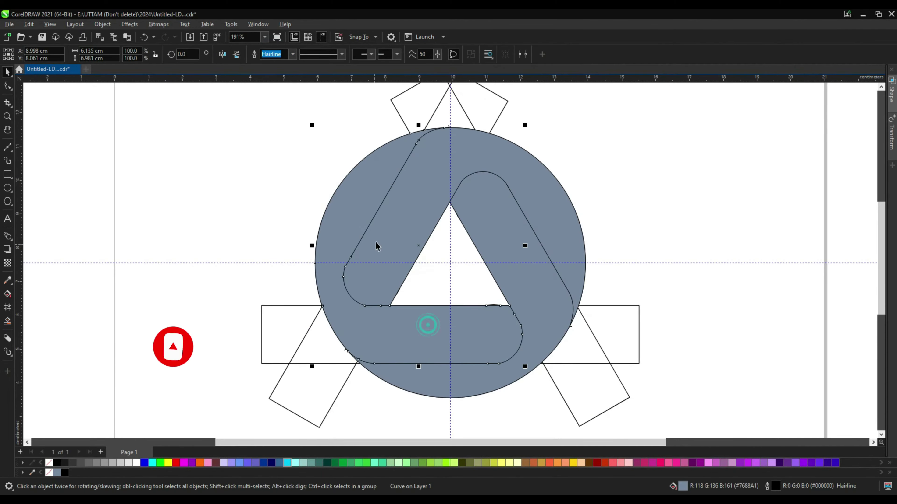
click(545, 212)
click(576, 251)
click(568, 362)
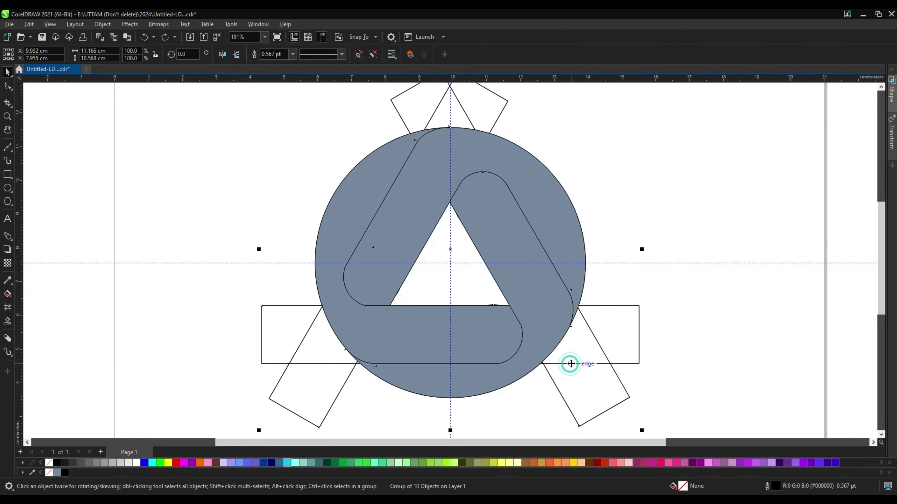
right_click(628, 339)
Delete the construction group, then remove the extra nodes on the left bar and lower arc.
click(649, 126)
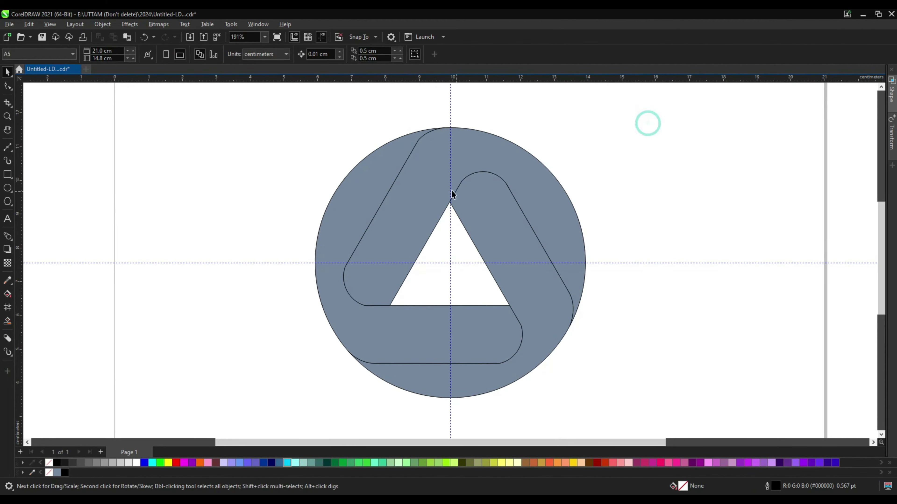
scroll(546, 169, down, 1)
key(F10)
click(370, 274)
scroll(364, 264, up, 1)
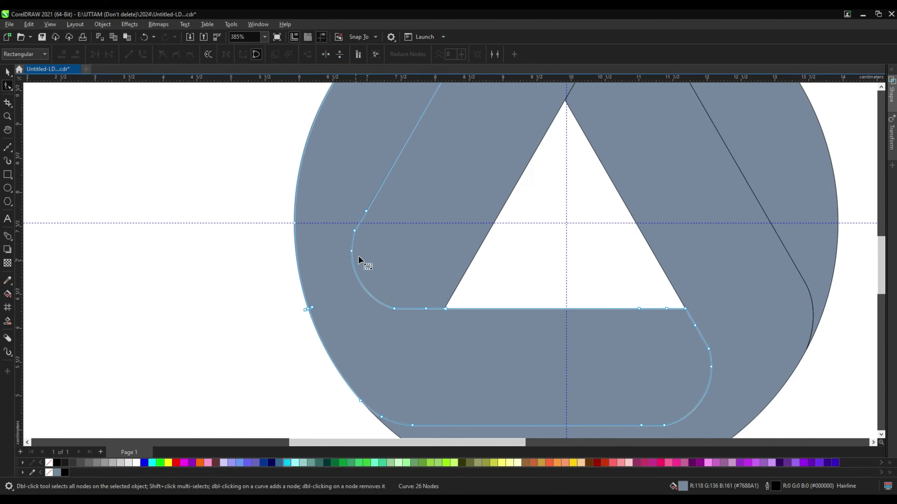
scroll(358, 255, up, 2)
scroll(321, 243, up, 2)
drag(376, 230, 376, 232)
key(Delete)
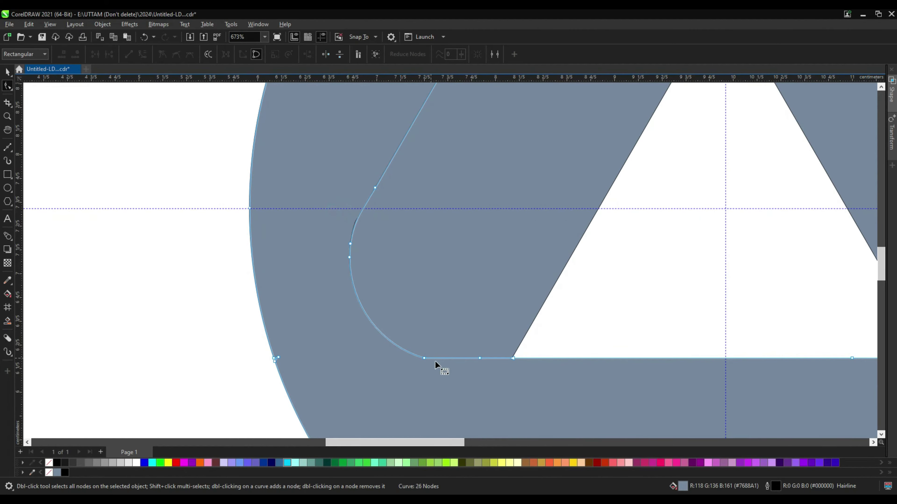
mouse_move(429, 349)
mouse_down()
mouse_move(391, 343)
mouse_move(416, 365)
mouse_up()
scroll(410, 369, up, 2)
key(Delete)
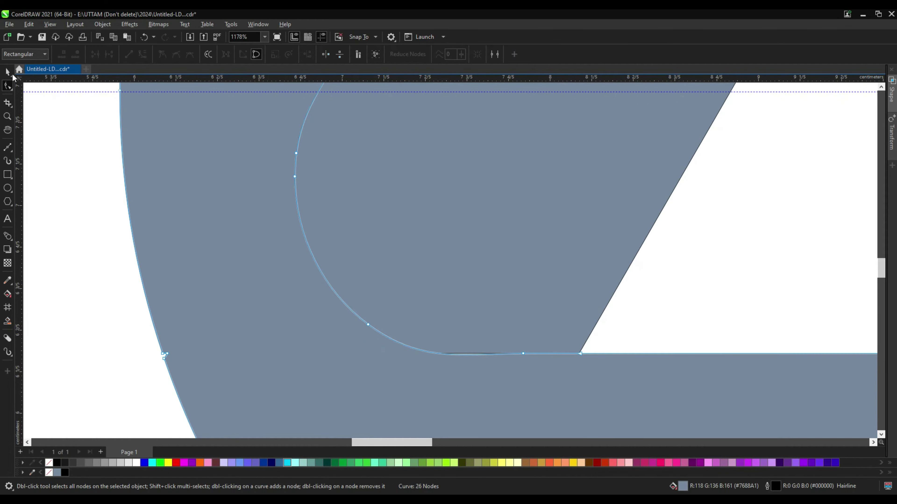
key(space)
Remove another stray node from the lower curve.
click(8, 86)
scroll(424, 355, up, 2)
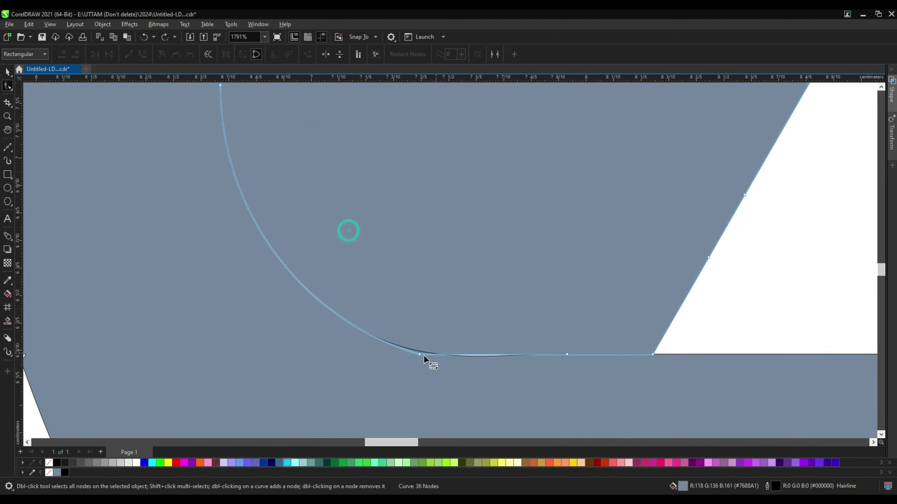
key(Delete)
scroll(430, 344, down, 2)
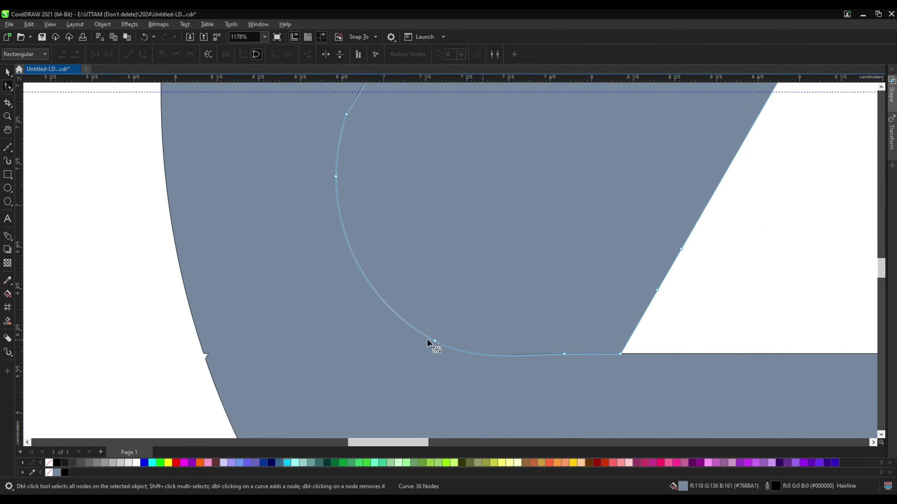
scroll(386, 280, down, 2)
scroll(386, 281, up, 2)
drag(380, 251, 407, 276)
scroll(382, 293, down, 4)
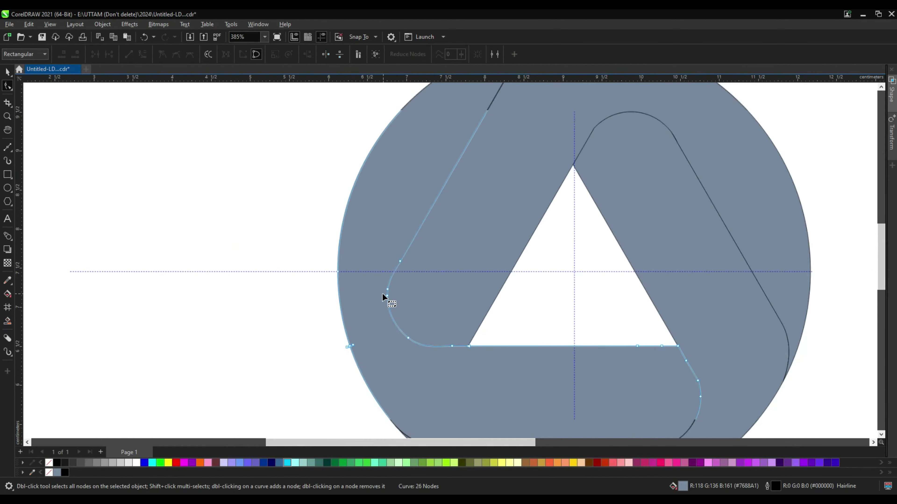
Move the right arch's node where it meets the line onto the neighbouring intersection.
click(547, 192)
scroll(531, 177, up, 2)
click(461, 167)
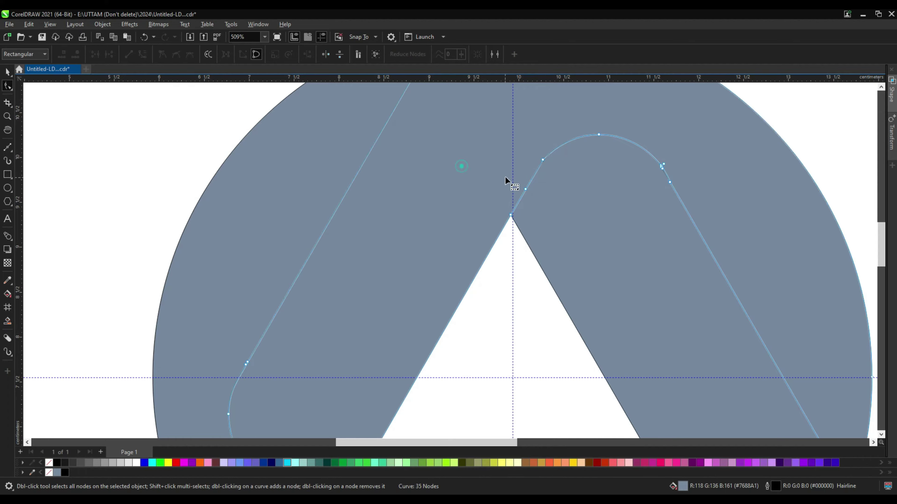
scroll(530, 179, up, 2)
scroll(661, 208, down, 3)
click(665, 200)
scroll(639, 147, up, 2)
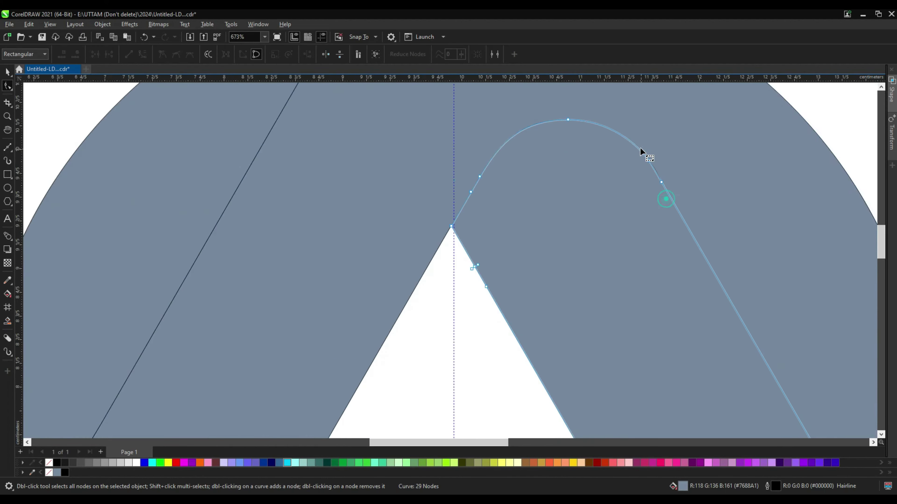
scroll(669, 145, up, 2)
drag(646, 212, 650, 210)
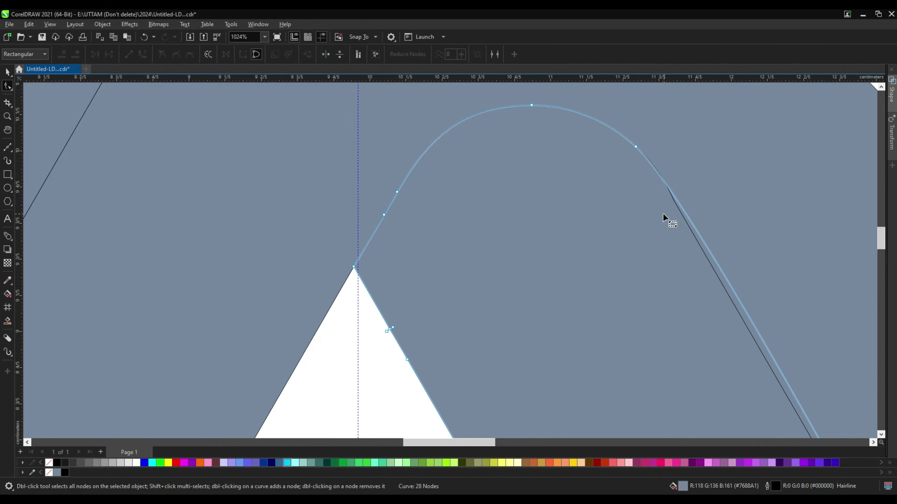
scroll(667, 191, up, 5)
drag(659, 177, 650, 158)
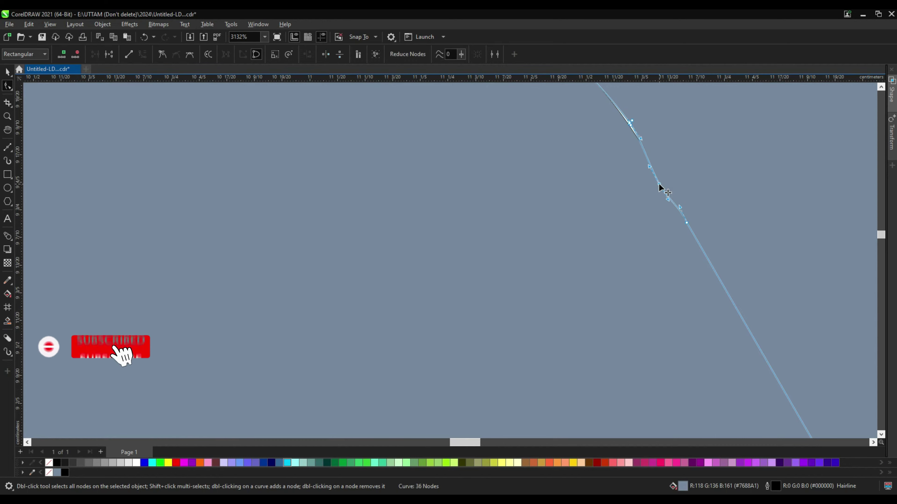
scroll(650, 159, down, 3)
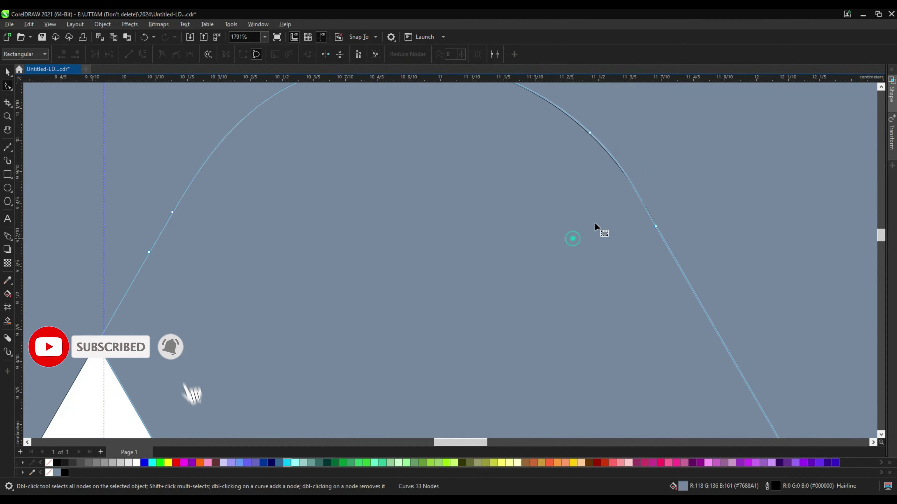
scroll(595, 230, down, 1)
scroll(518, 192, up, 3)
scroll(596, 166, up, 1)
scroll(596, 166, down, 5)
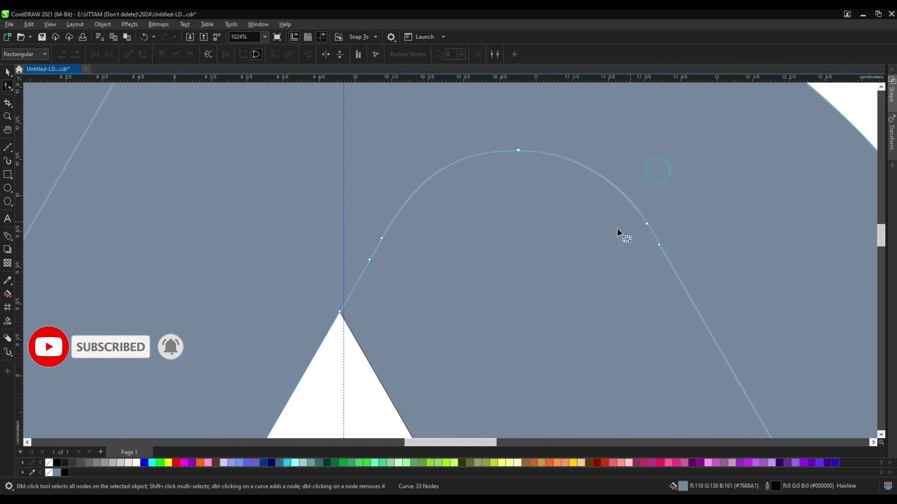
scroll(617, 228, down, 3)
Nudge the inner arch up-right to close the gap and delete its two unwanted nodes.
key(space)
drag(567, 246, 581, 231)
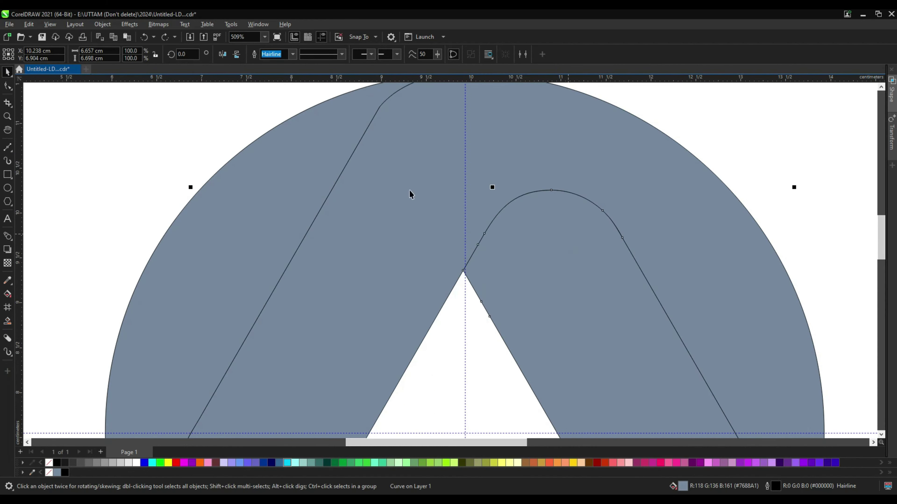
key(space)
click(602, 211)
key(Delete)
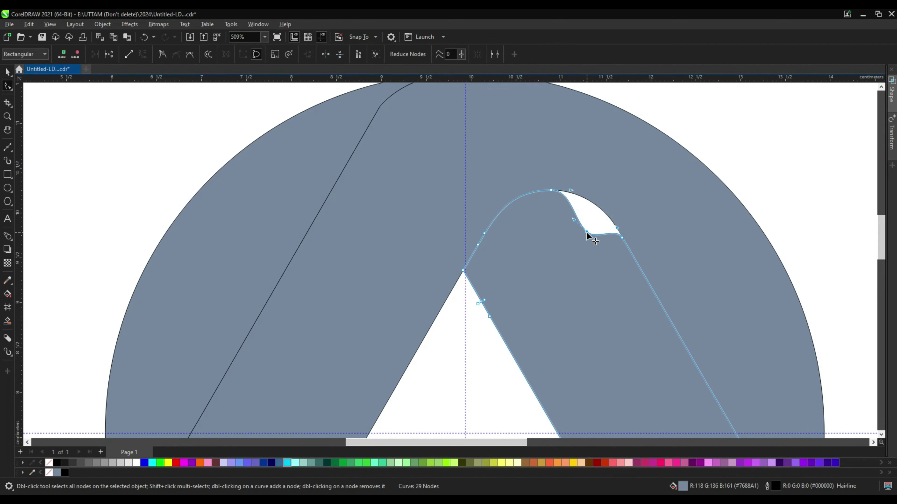
key(ctrl+z)
scroll(625, 240, up, 3)
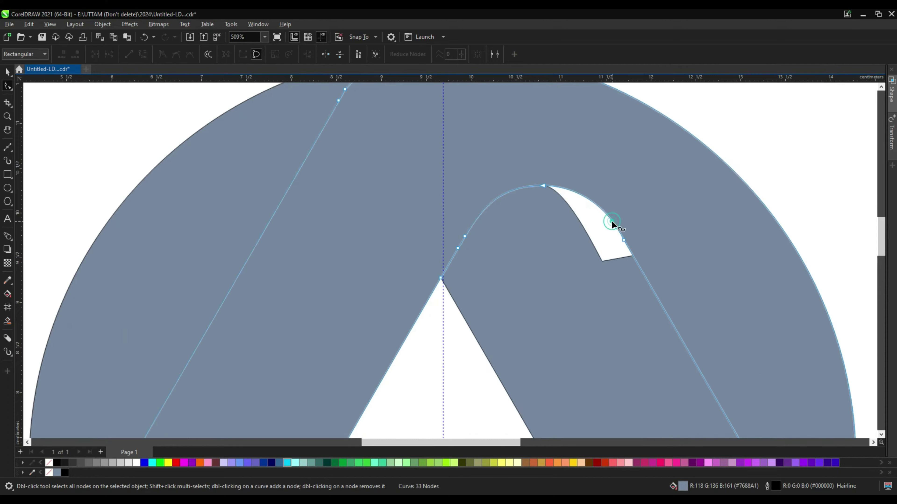
key(Delete)
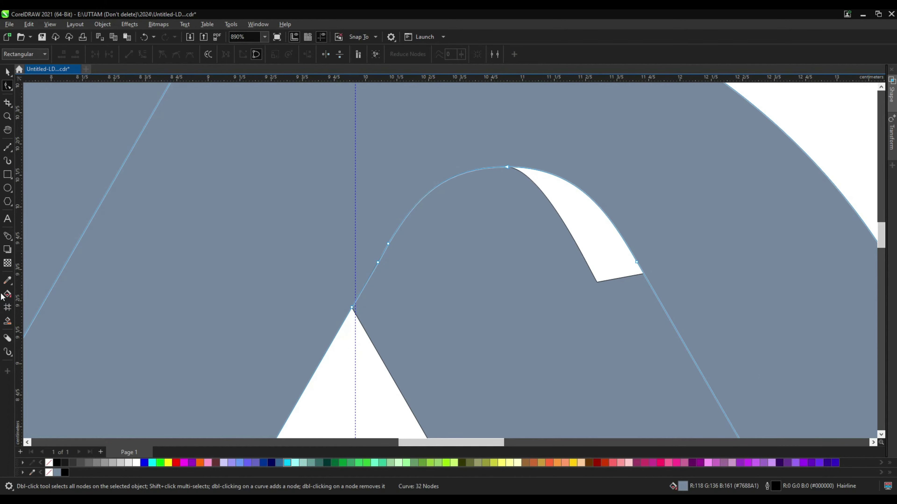
key(space)
Weld the band shape and the sliver into a single curve.
click(567, 222)
shift+click(444, 233)
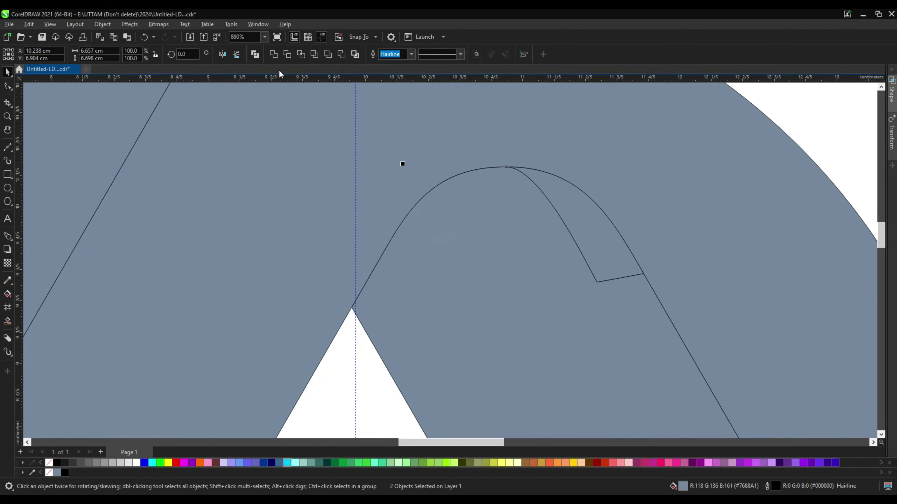
click(273, 54)
scroll(447, 180, down, 5)
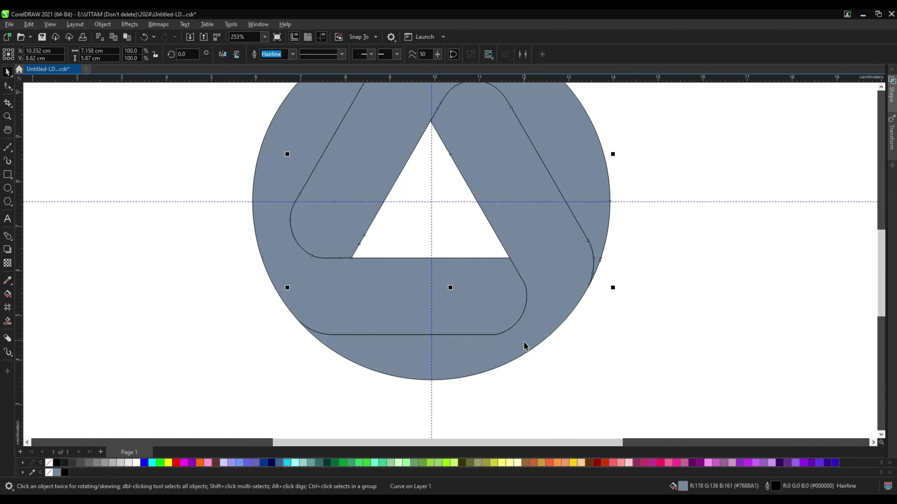
Delete the extra nodes at the band's corner and add a node where the curve bends.
scroll(524, 346, up, 2)
scroll(524, 346, up, 1)
key(space)
scroll(393, 344, up, 3)
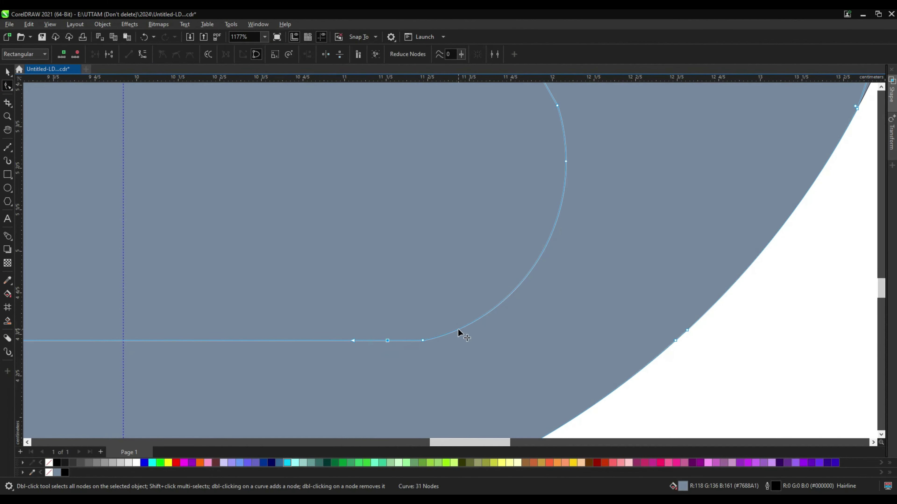
key(Delete)
scroll(397, 349, up, 2)
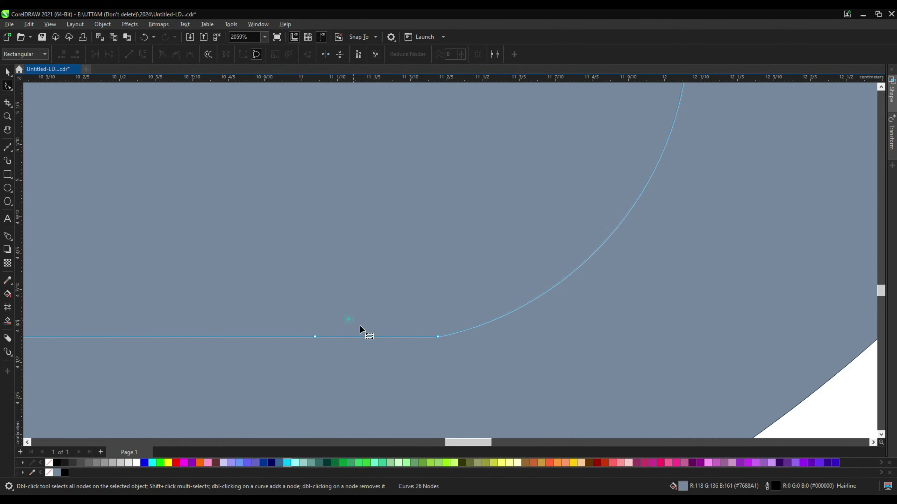
double_click(489, 322)
scroll(441, 353, down, 3)
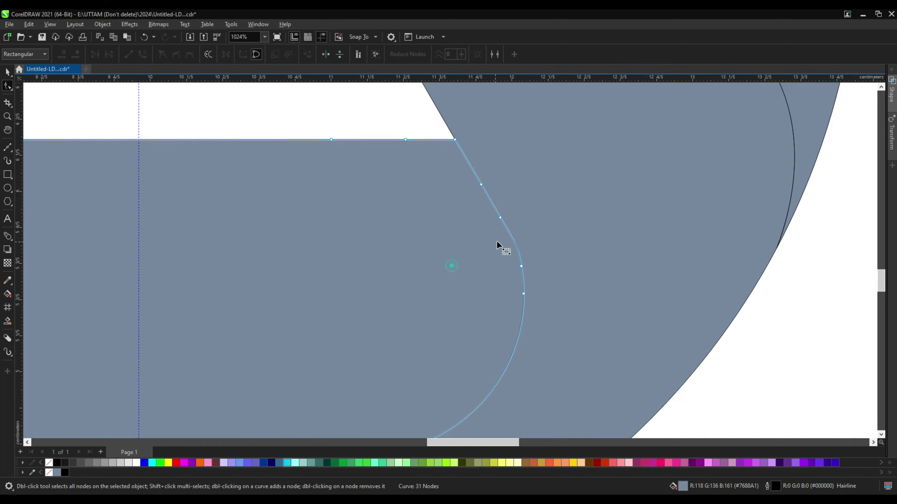
Remove the extra node at the neighbouring band's bend, then select all the logo pieces.
click(547, 241)
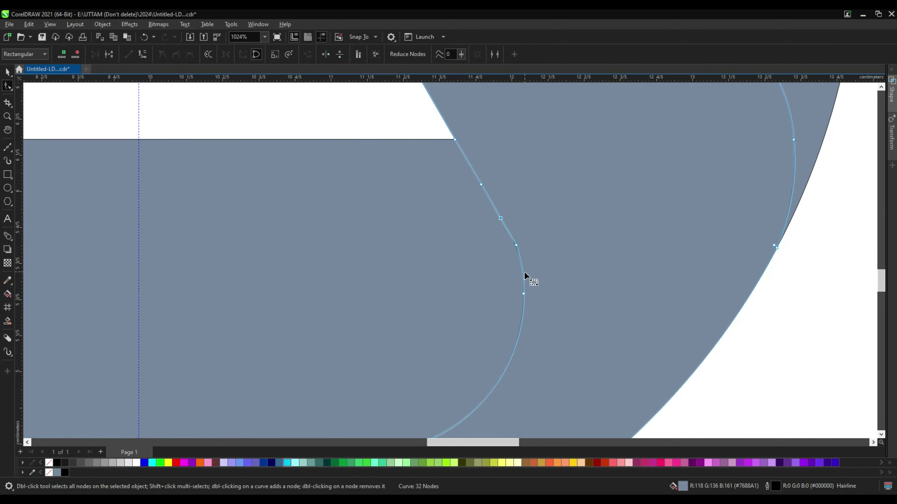
drag(536, 233, 459, 263)
key(Delete)
scroll(579, 267, down, 3)
scroll(612, 236, up, 2)
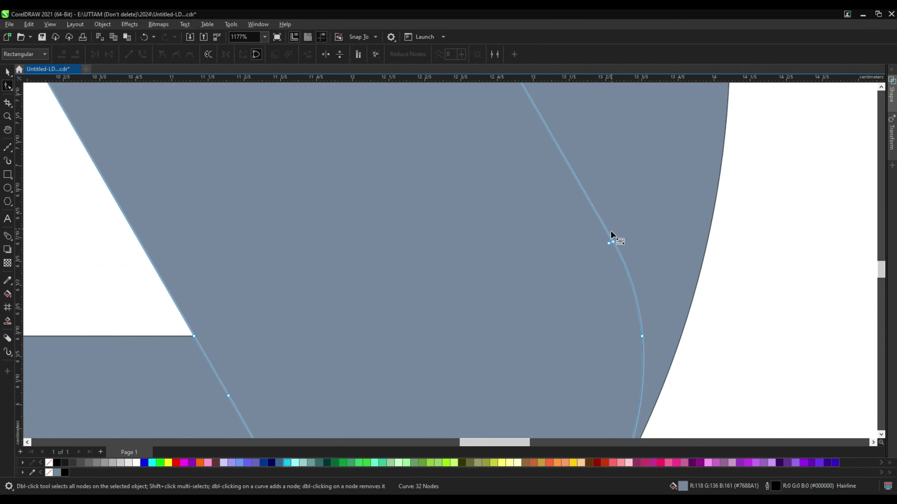
scroll(647, 261, down, 2)
scroll(364, 281, down, 2)
key(space)
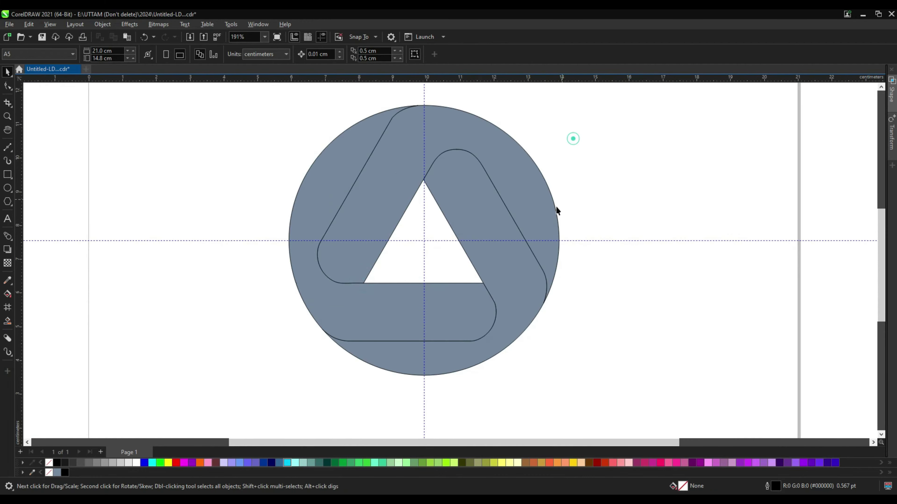
drag(617, 128, 231, 380)
Apply No Fill to the three bands and circle, then deselect to view the bare outlines.
click(48, 463)
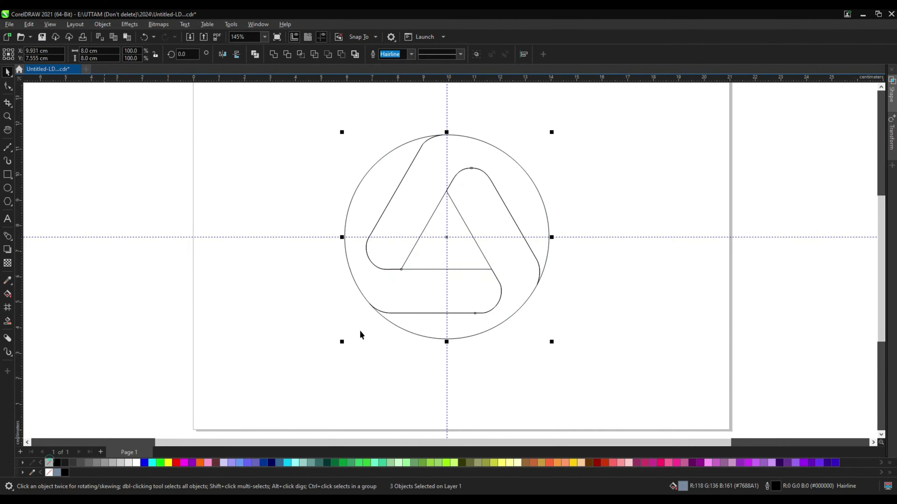
click(714, 173)
scroll(453, 158, up, 2)
scroll(452, 159, up, 2)
drag(883, 229, 896, 275)
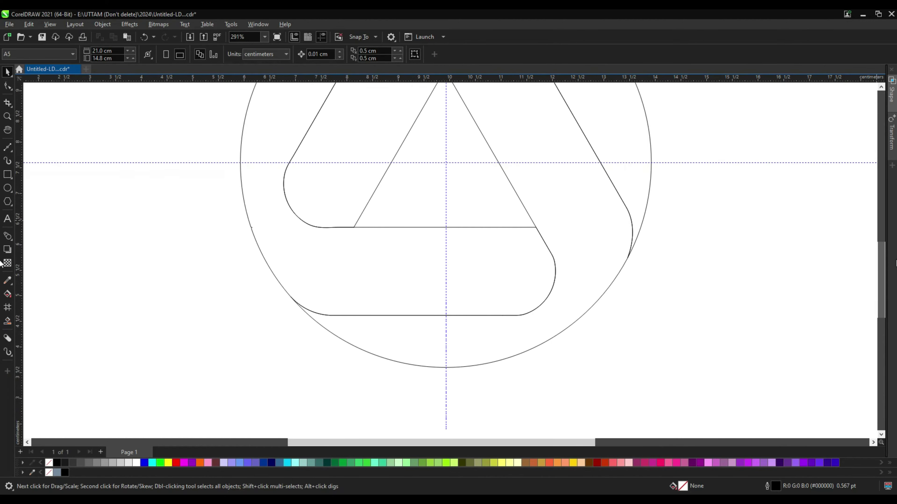
scroll(431, 399, down, 2)
scroll(471, 375, down, 1)
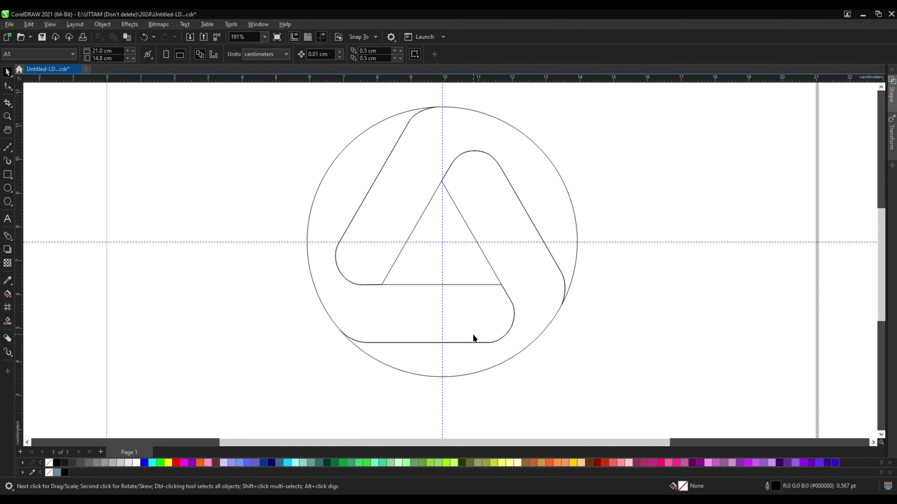
scroll(473, 331, down, 1)
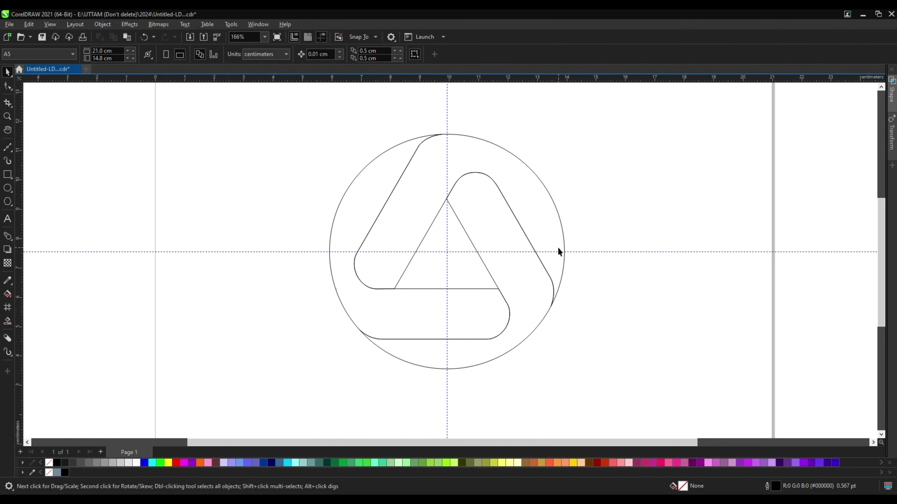
Fill the left band cyan, the upper band yellow and the right band red.
click(375, 157)
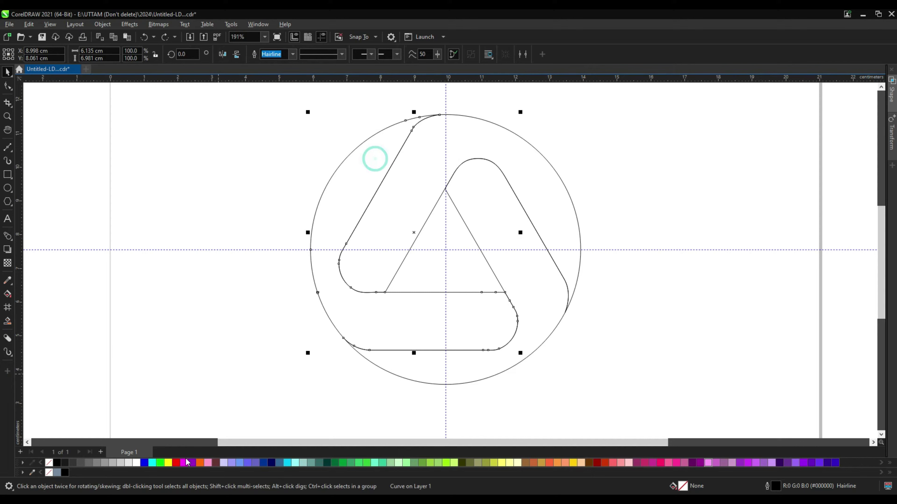
click(460, 156)
click(168, 463)
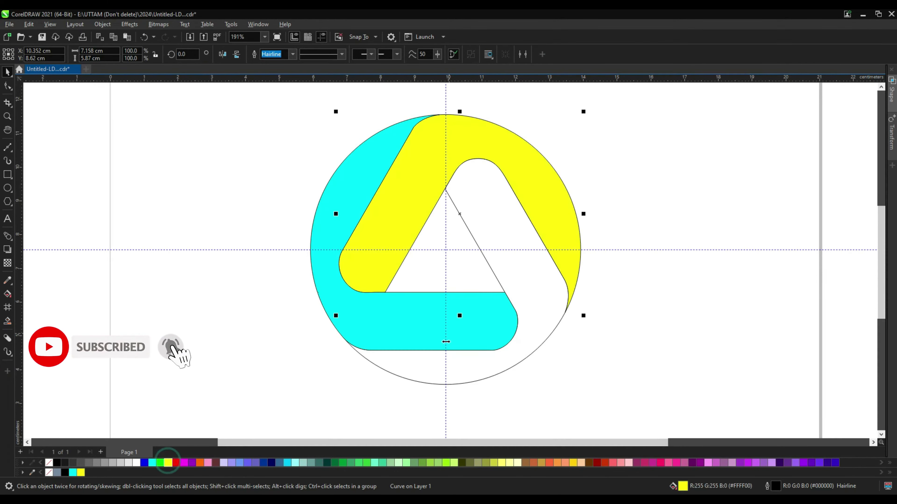
click(443, 370)
click(183, 462)
drag(674, 109, 520, 232)
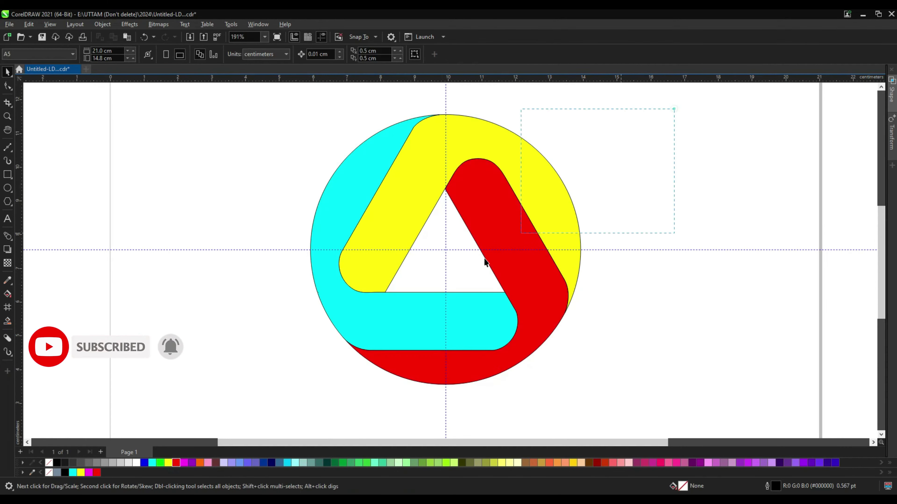
click(324, 184)
click(353, 318)
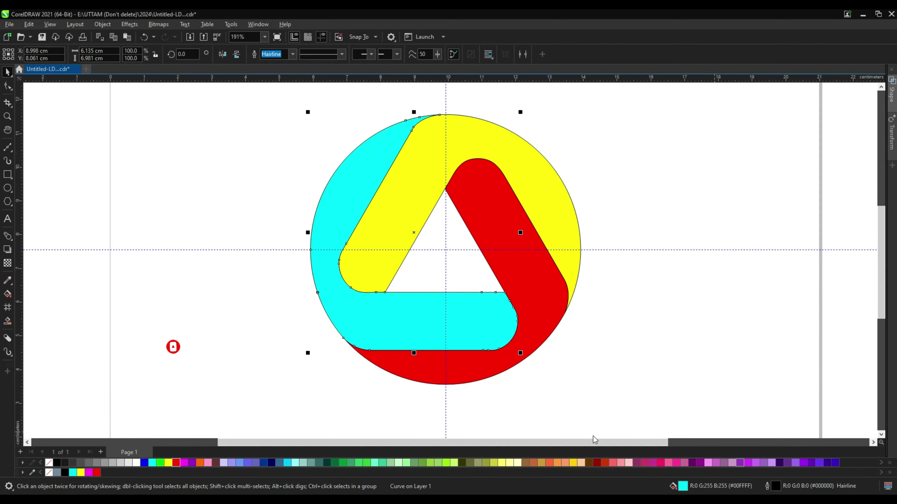
drag(593, 440, 678, 477)
Switch the cyan band to a fountain fill with dark start and end stops.
double_click(683, 487)
drag(353, 119, 620, 119)
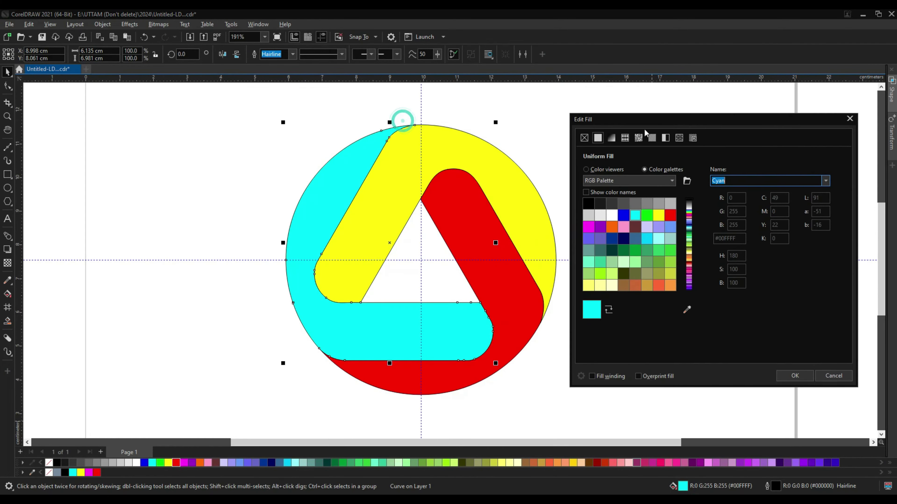
click(611, 138)
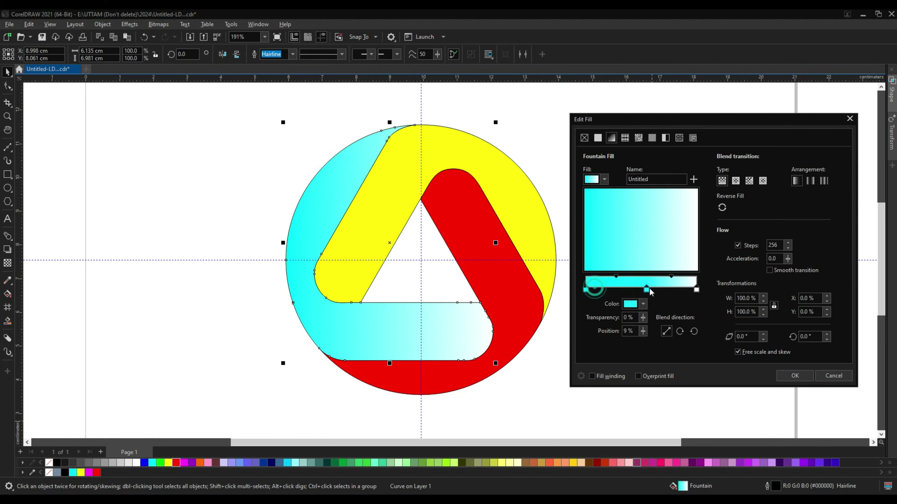
drag(595, 285, 637, 287)
click(643, 304)
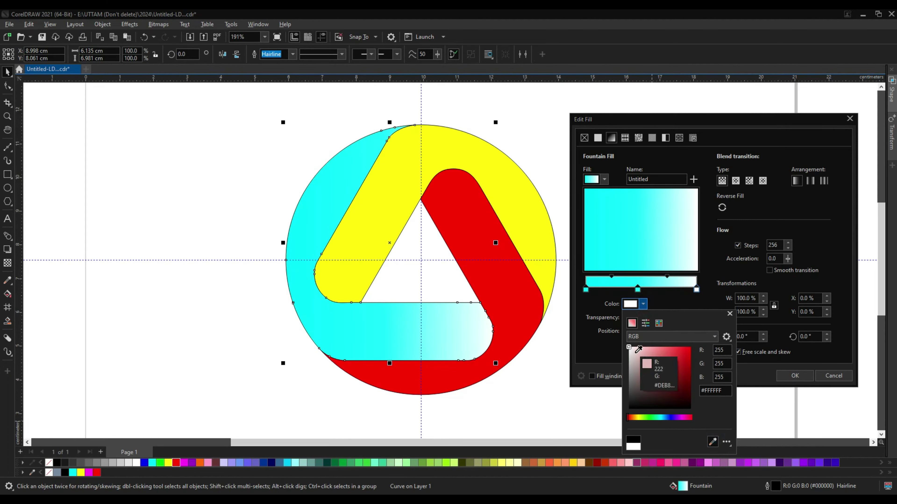
click(607, 350)
click(646, 293)
drag(637, 289, 648, 289)
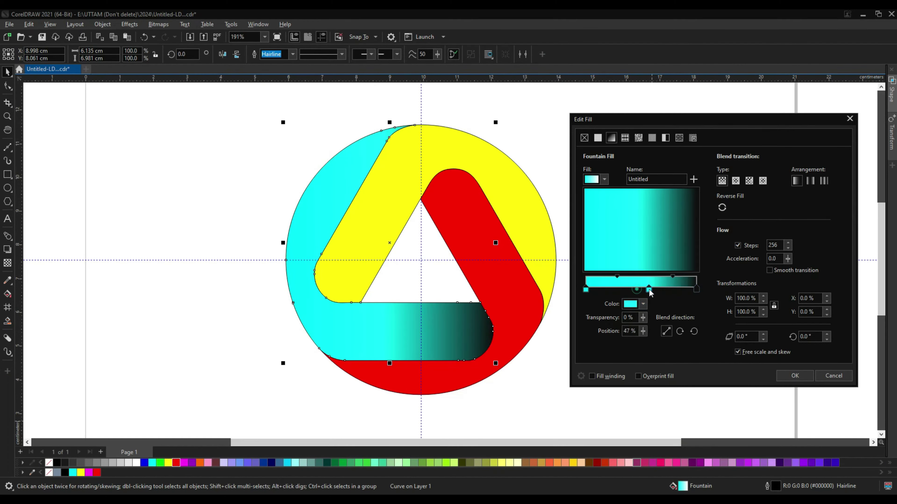
click(643, 304)
click(719, 455)
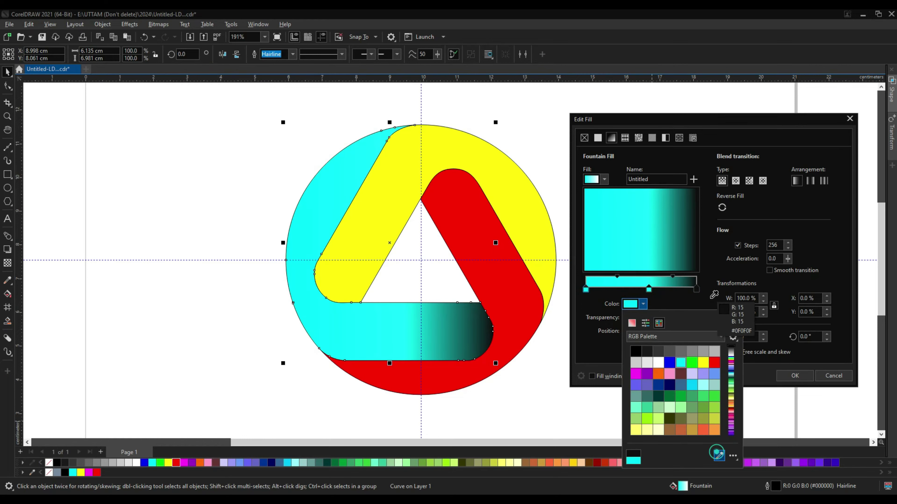
click(695, 289)
click(653, 294)
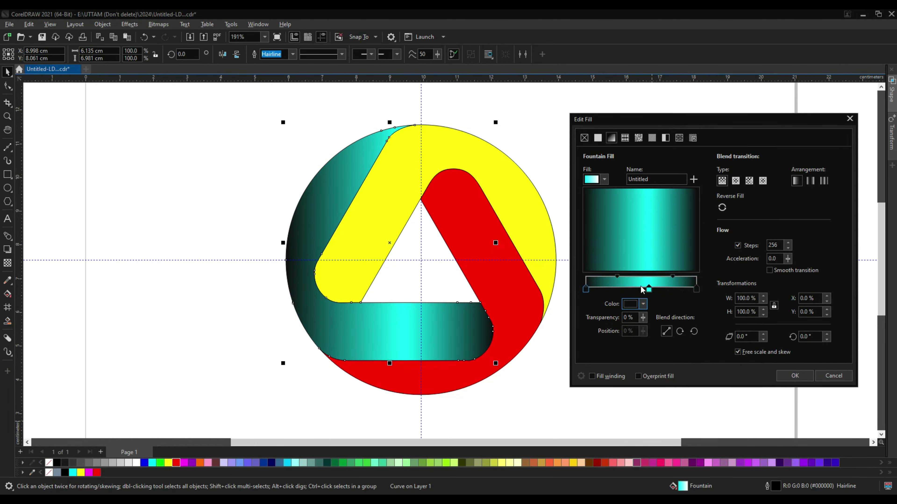
Add a single cyan stop in the middle of the gradient and apply the fill.
drag(641, 288, 634, 288)
double_click(635, 289)
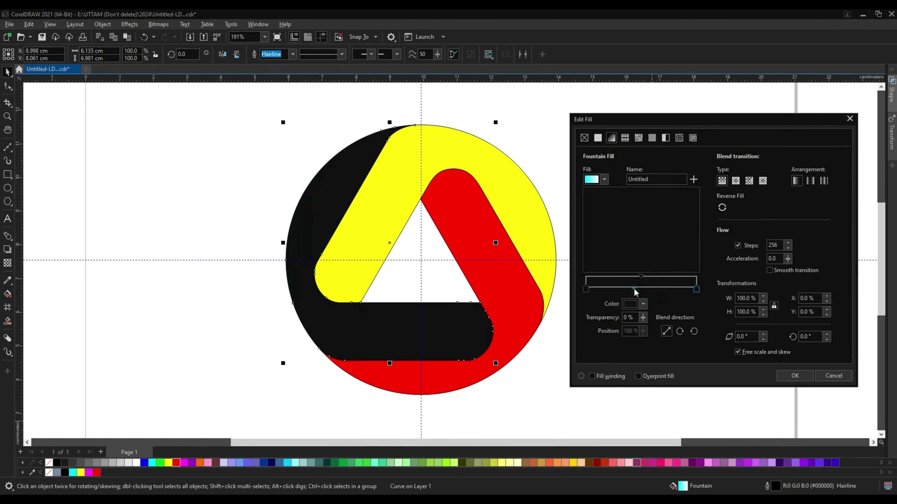
click(643, 305)
click(712, 442)
click(73, 473)
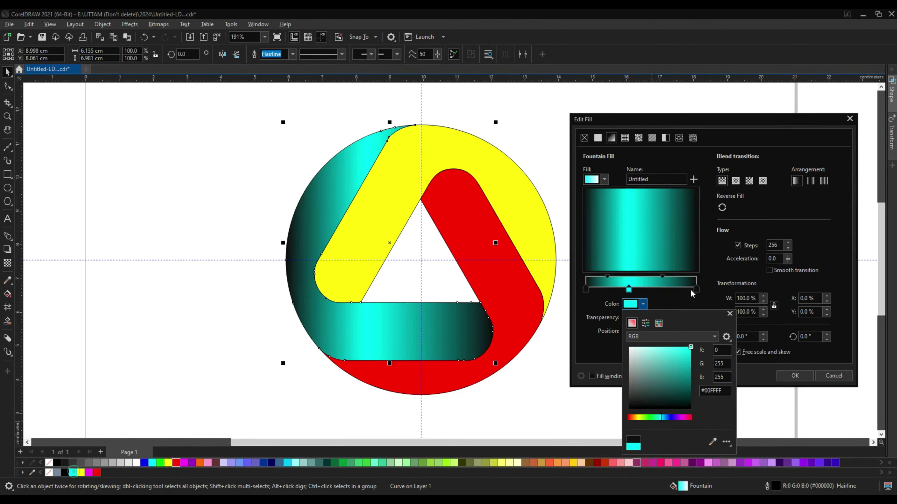
double_click(640, 289)
click(641, 305)
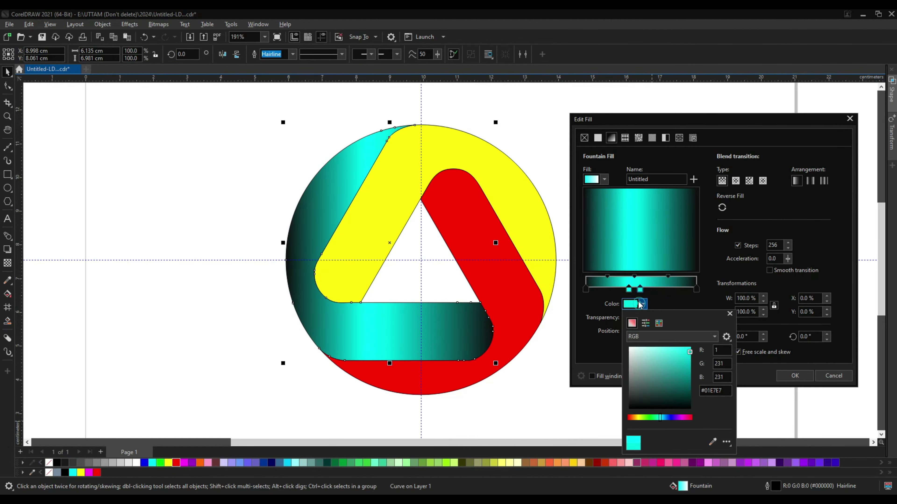
click(639, 290)
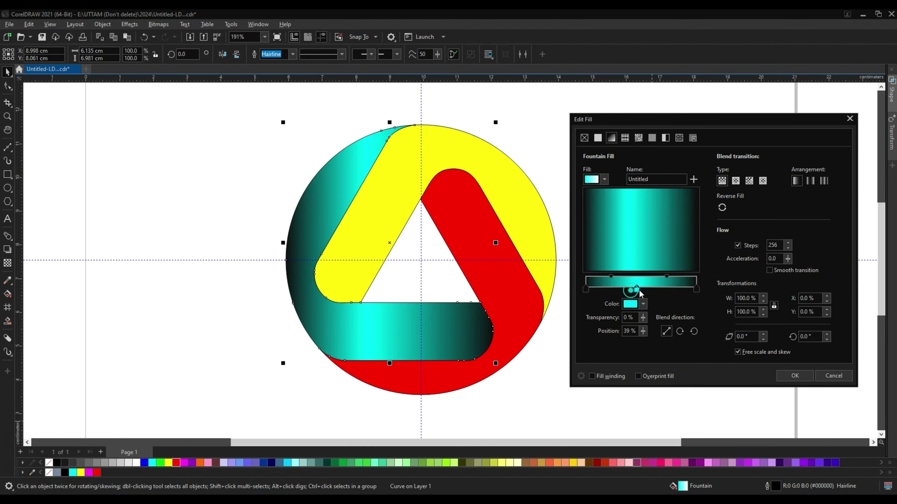
drag(646, 294, 640, 295)
click(794, 375)
Copy the cyan band's fill onto the yellow and red bands using Copy Properties From.
click(405, 174)
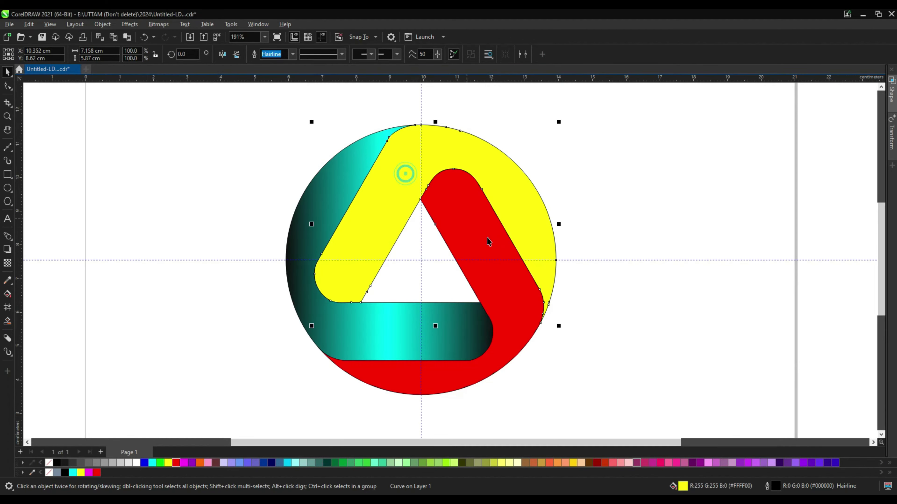
shift+click(513, 283)
click(29, 24)
click(64, 90)
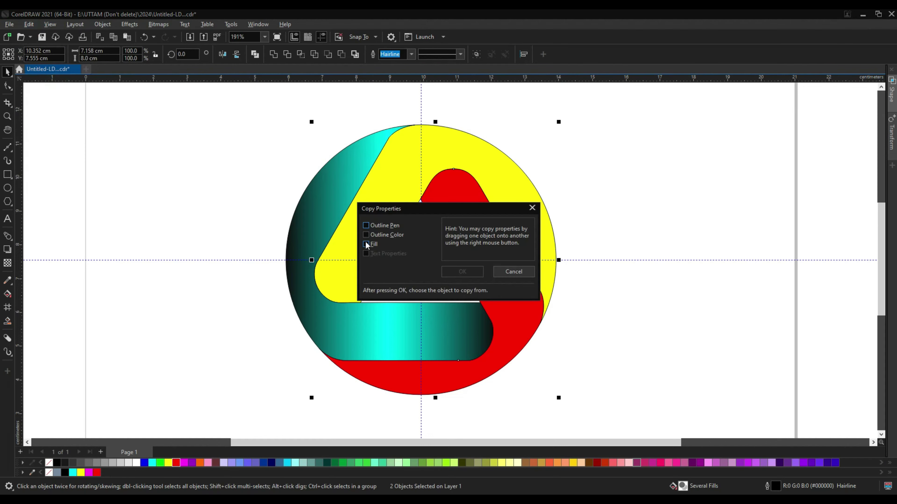
click(460, 272)
click(330, 210)
click(590, 174)
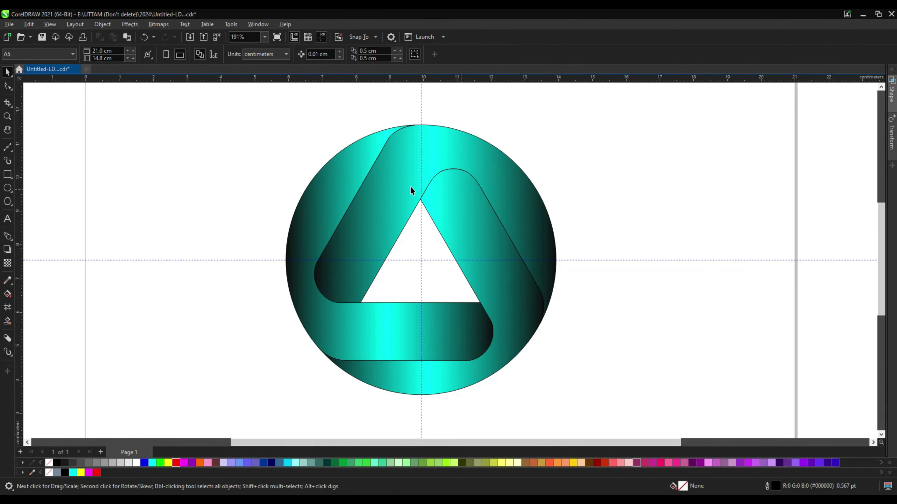
click(395, 180)
Angle the first band's gradient diagonally up-right with the Interactive Fill tool.
click(8, 295)
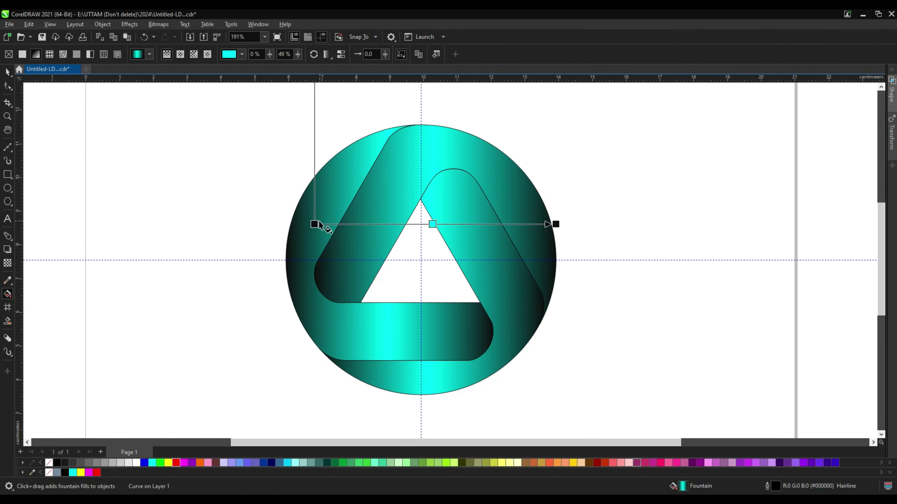
drag(314, 225, 321, 266)
drag(555, 225, 478, 108)
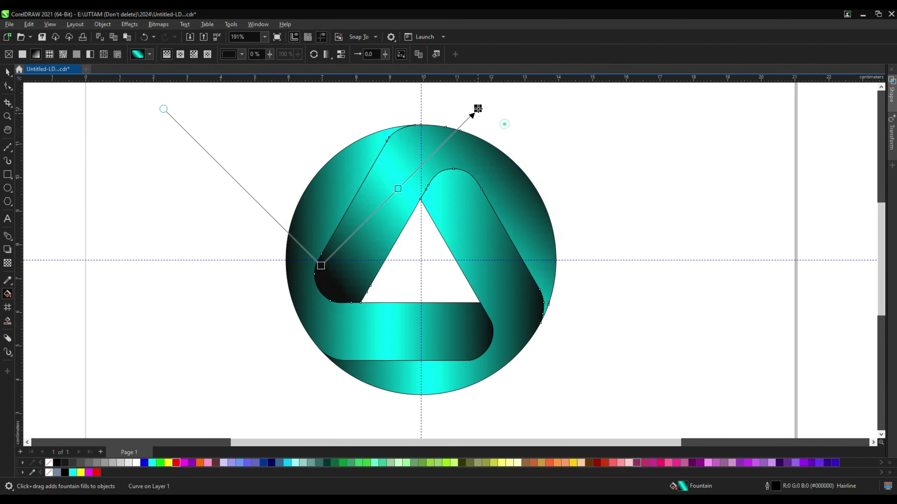
drag(323, 280, 327, 289)
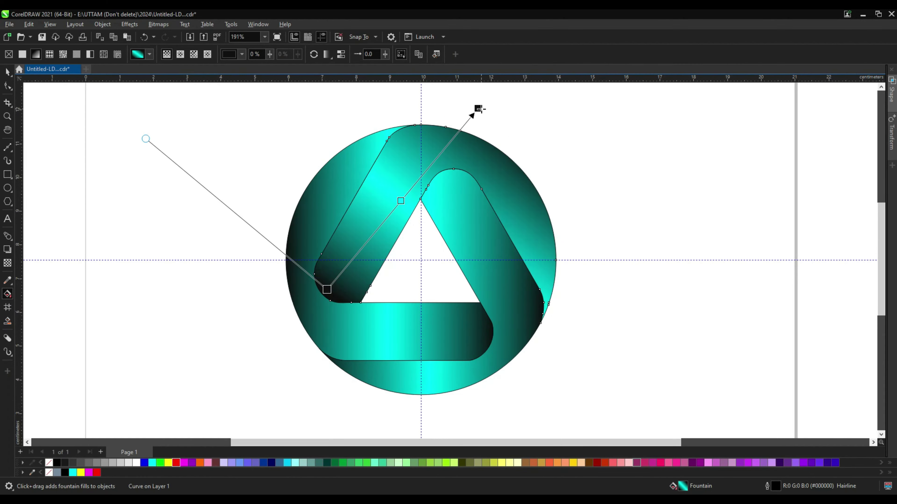
mouse_move(478, 109)
mouse_down()
mouse_move(427, 131)
mouse_move(456, 119)
mouse_move(444, 128)
mouse_up()
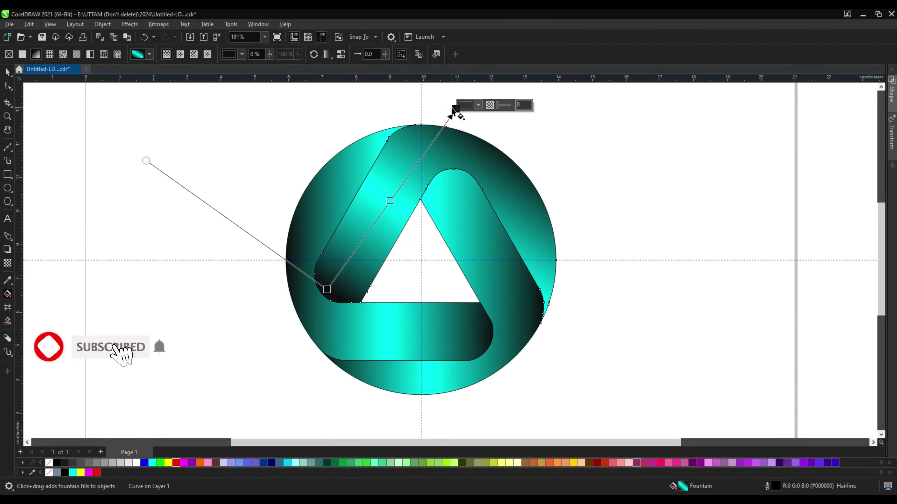
scroll(439, 182, down, 2)
scroll(439, 182, up, 2)
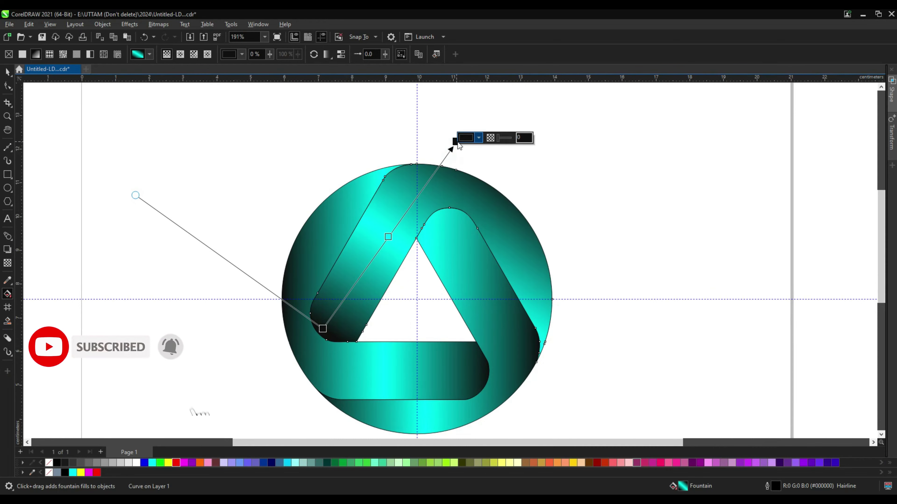
scroll(459, 191, down, 2)
Tilt the bottom band's gradient and angle the right band's gradient diagonally.
click(414, 320)
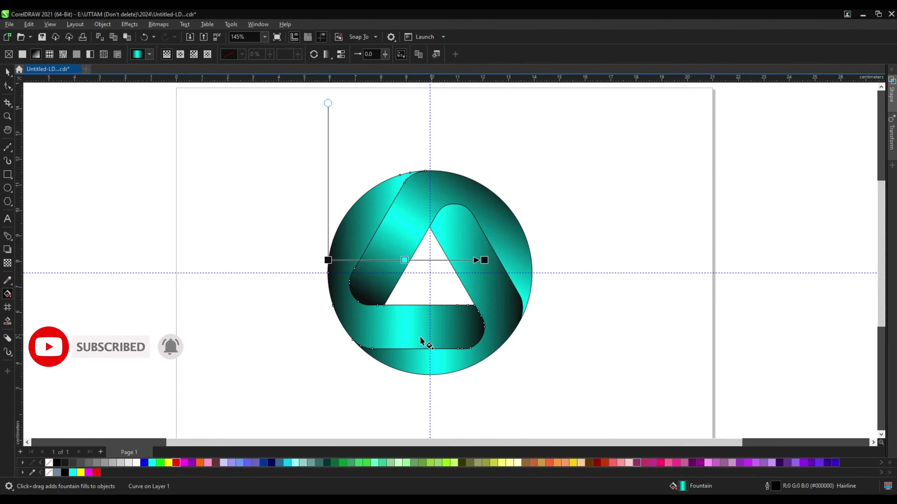
scroll(410, 337, up, 1)
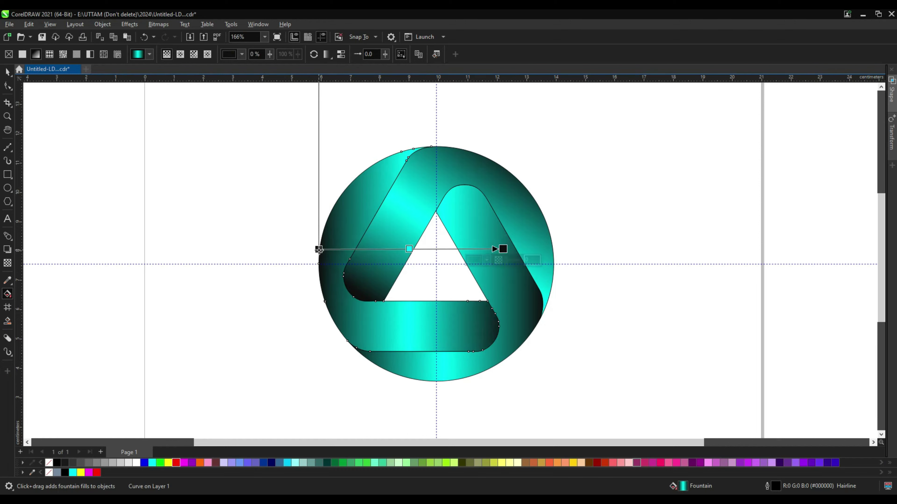
drag(319, 250, 318, 264)
click(494, 282)
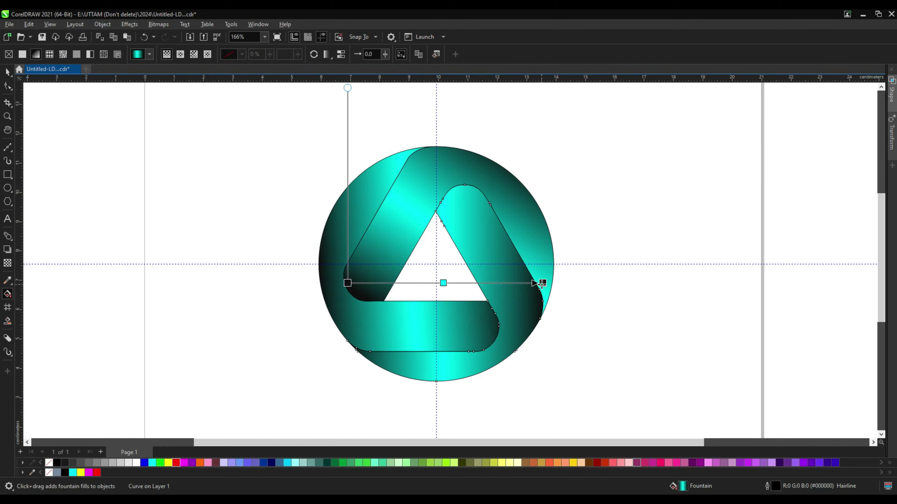
drag(543, 283, 458, 196)
drag(347, 283, 520, 369)
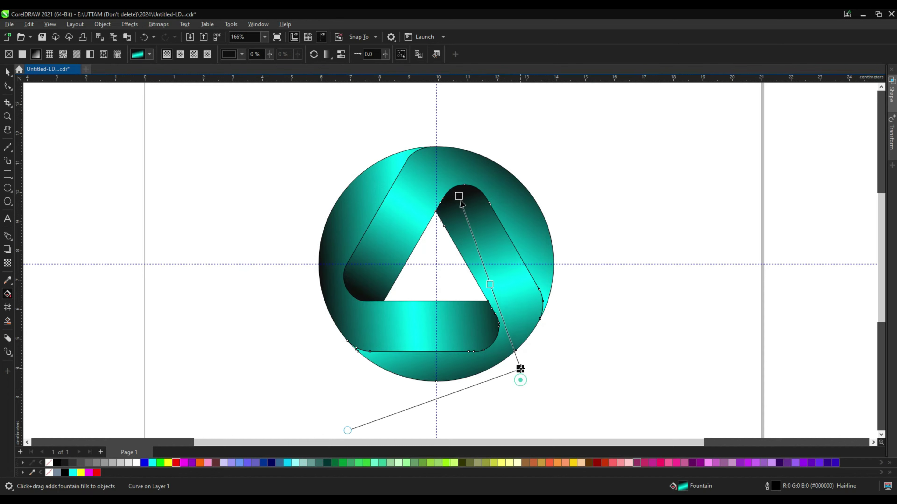
drag(461, 203, 455, 205)
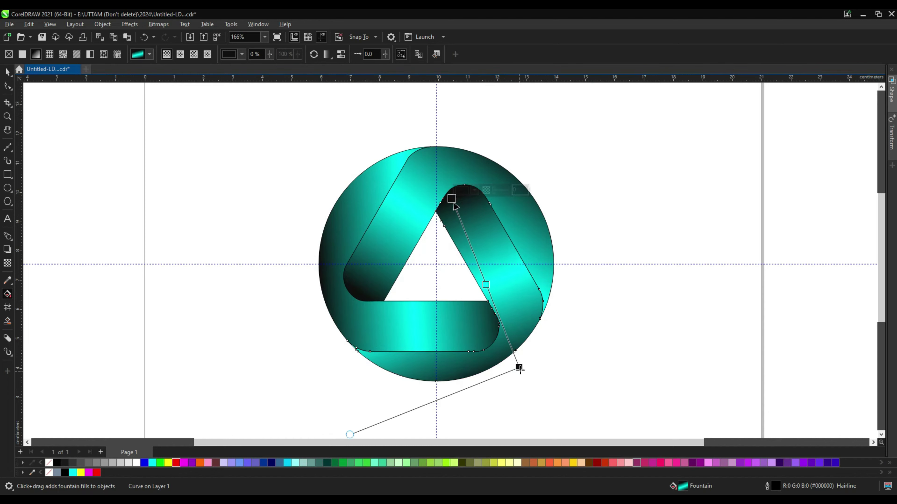
drag(519, 368, 525, 356)
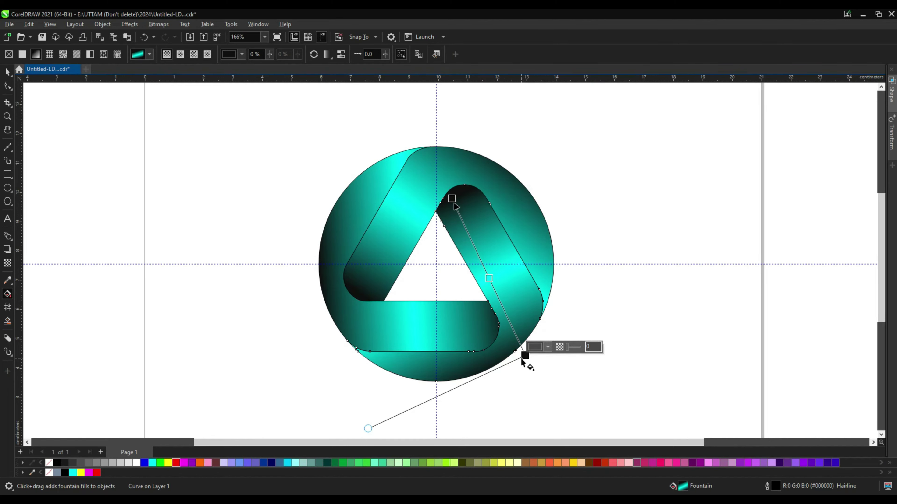
Level and lengthen the bottom band's gradient, then return to the Pick tool.
click(425, 323)
drag(502, 249, 502, 265)
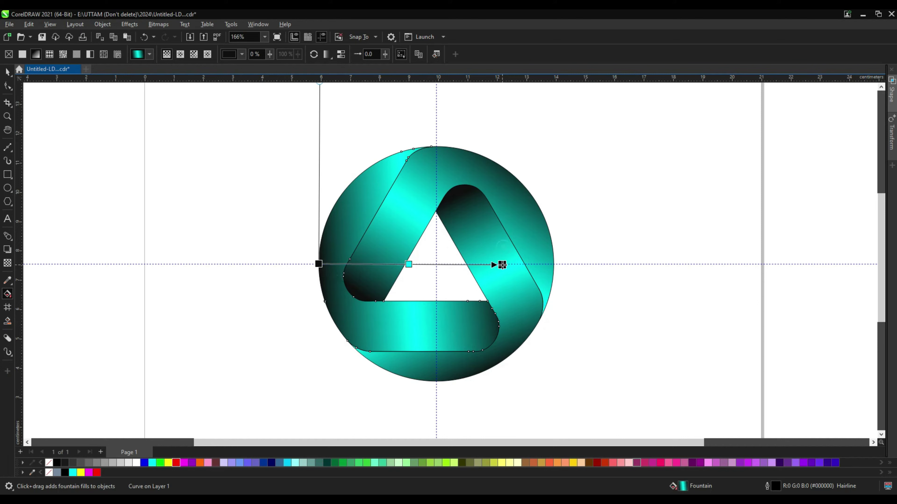
drag(319, 265, 307, 267)
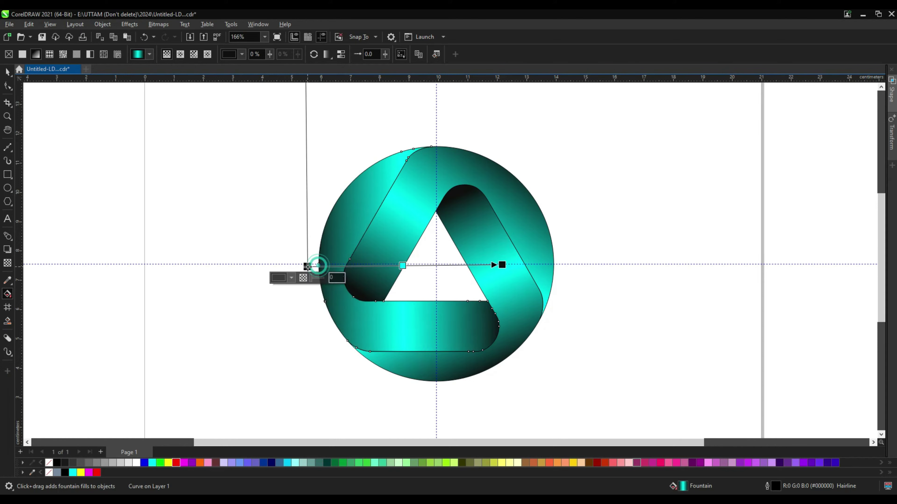
drag(502, 265, 499, 276)
click(492, 230)
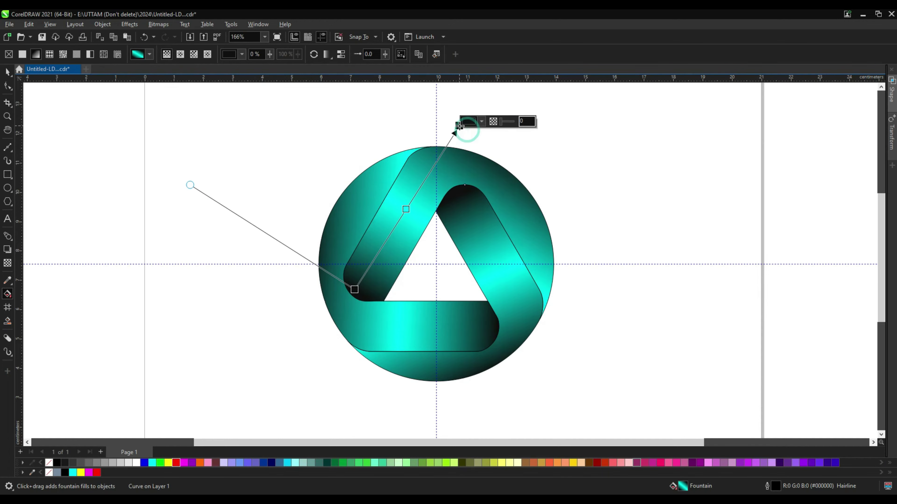
click(7, 72)
Select all three bands and use options from their right-click menu.
click(356, 203)
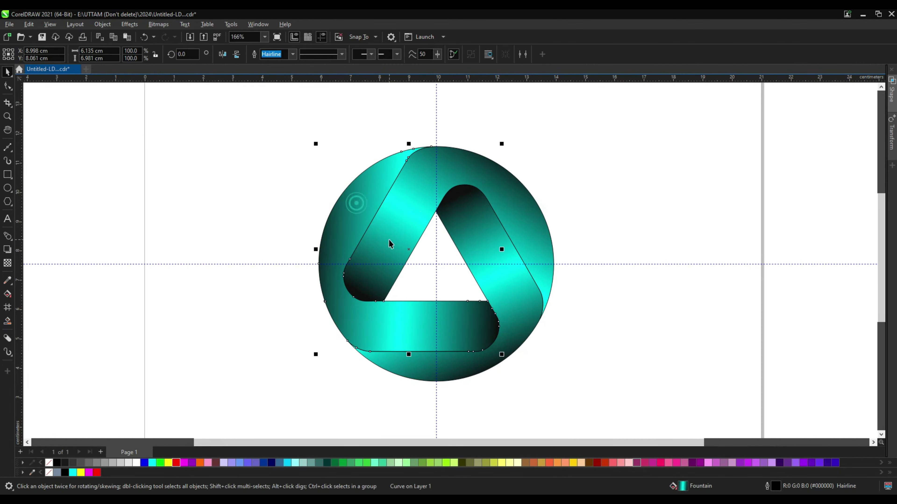
drag(284, 137, 539, 392)
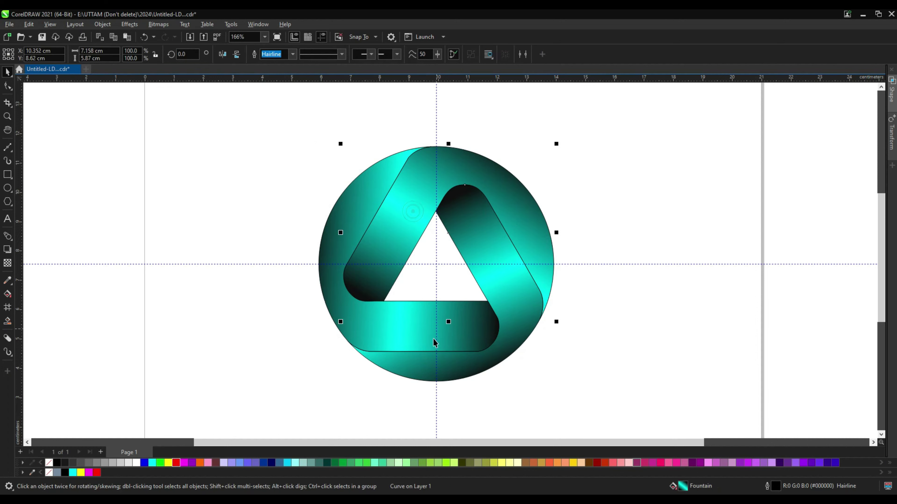
right_click(515, 279)
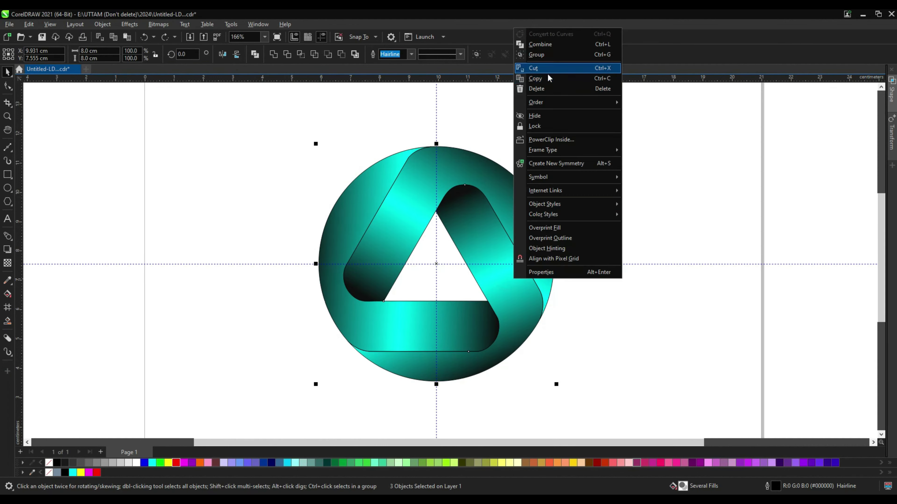
click(535, 78)
right_click(593, 143)
click(627, 212)
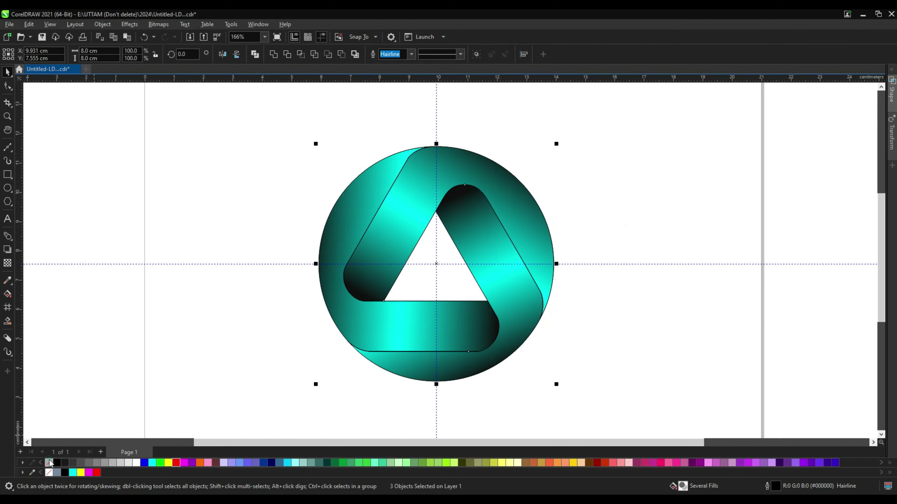
Give the bands a cyan outline via the outline dialog, then undo it.
double_click(779, 487)
drag(429, 156, 612, 146)
click(587, 173)
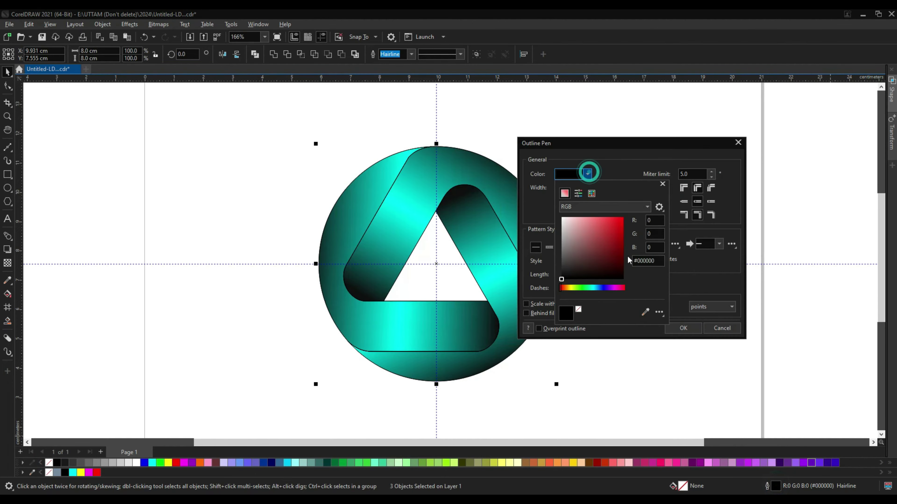
click(645, 311)
click(72, 472)
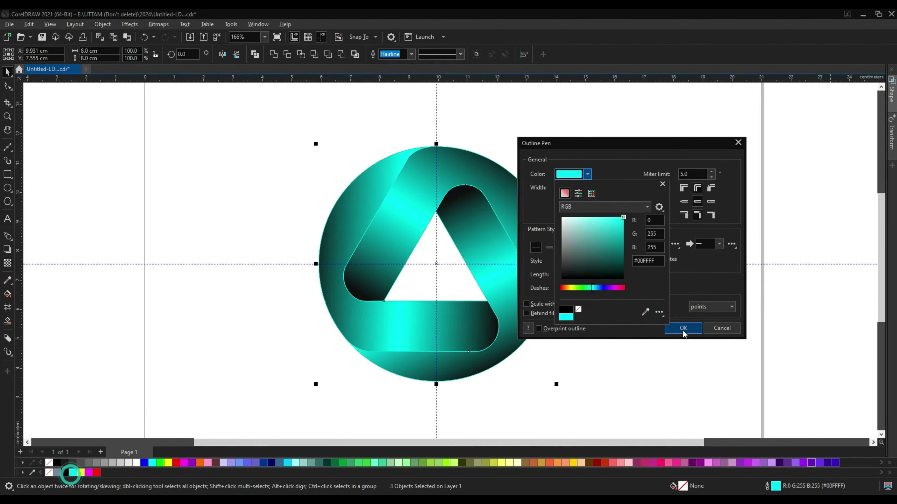
click(683, 328)
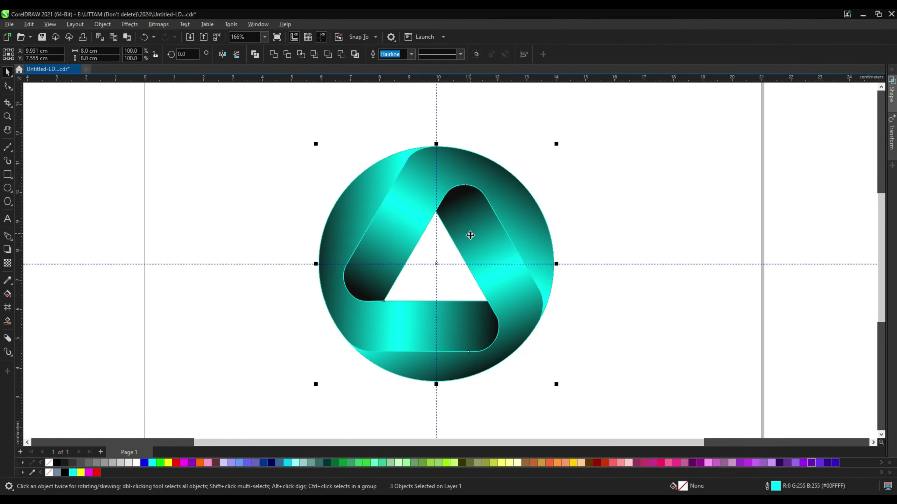
key(ctrl+z)
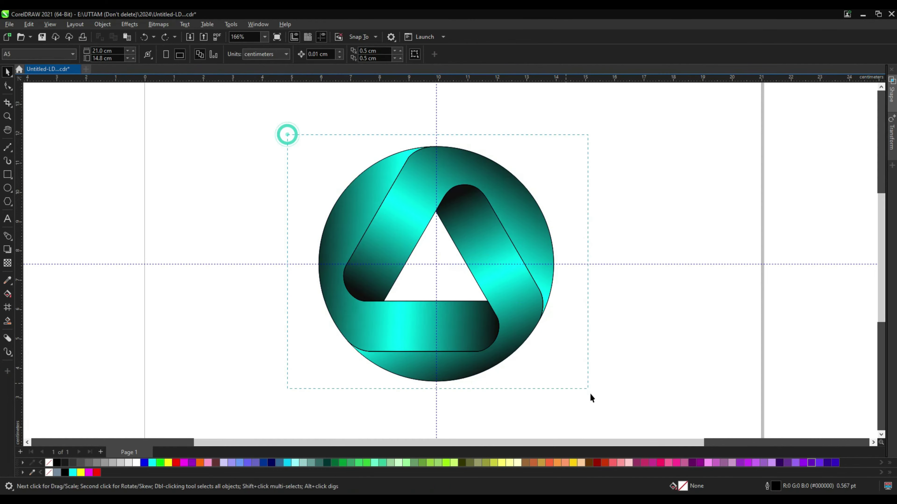
Give all six logo shapes a cyan outline at Hairline width.
drag(286, 134, 590, 394)
click(411, 54)
click(394, 74)
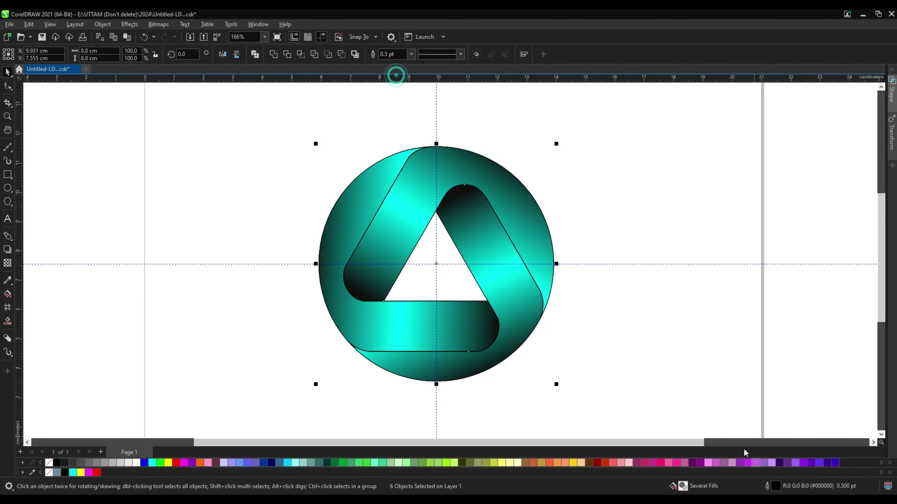
double_click(773, 486)
drag(388, 169, 622, 148)
click(620, 179)
click(678, 317)
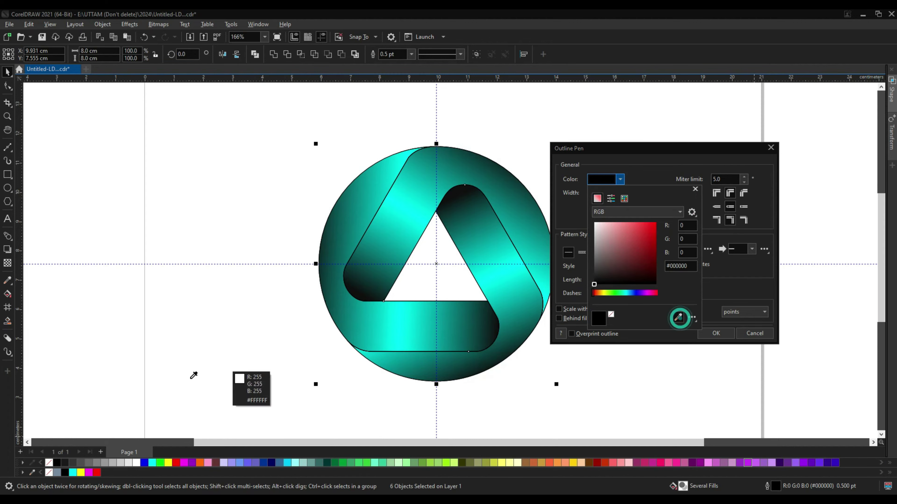
click(73, 473)
click(716, 333)
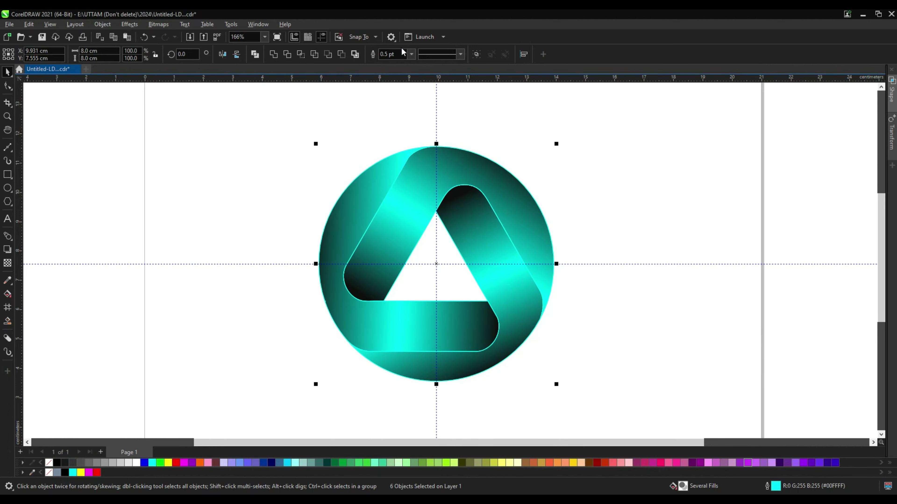
click(411, 54)
click(388, 67)
Select the whole logo and create a Boundary shape around it.
scroll(374, 180, down, 2)
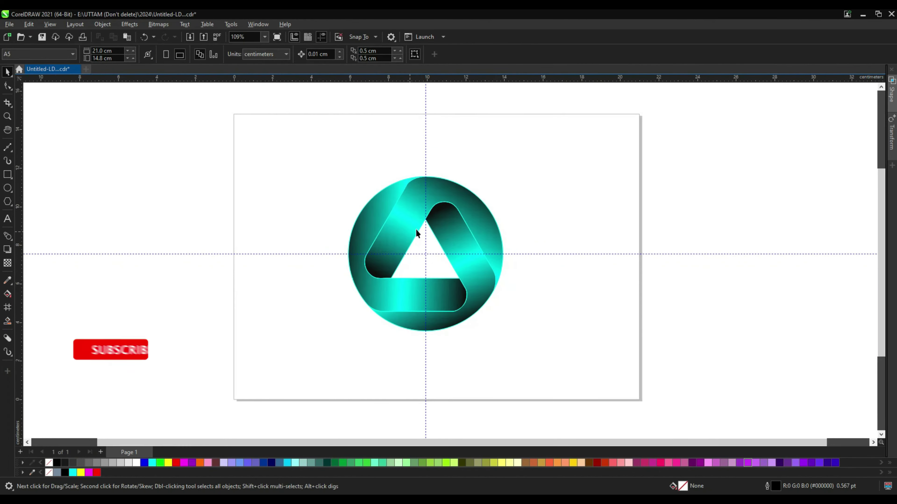
drag(548, 146, 325, 356)
drag(296, 159, 599, 371)
scroll(425, 253, up, 1)
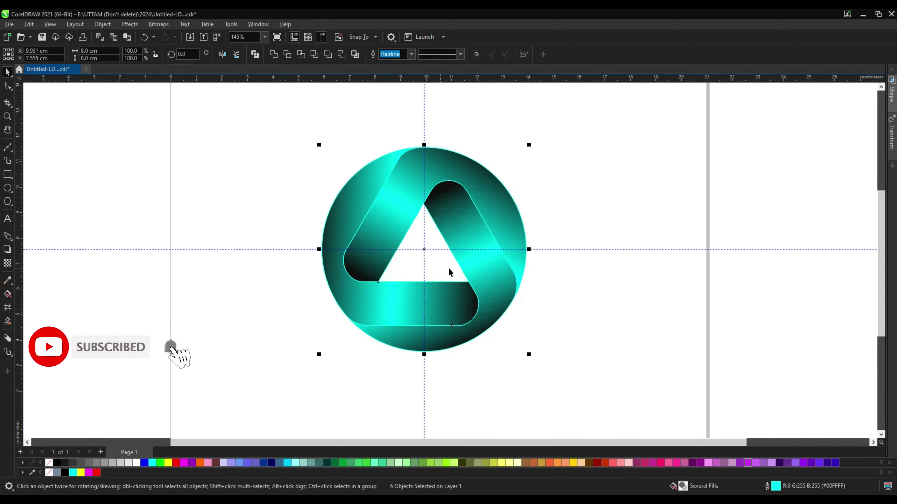
click(891, 92)
click(780, 82)
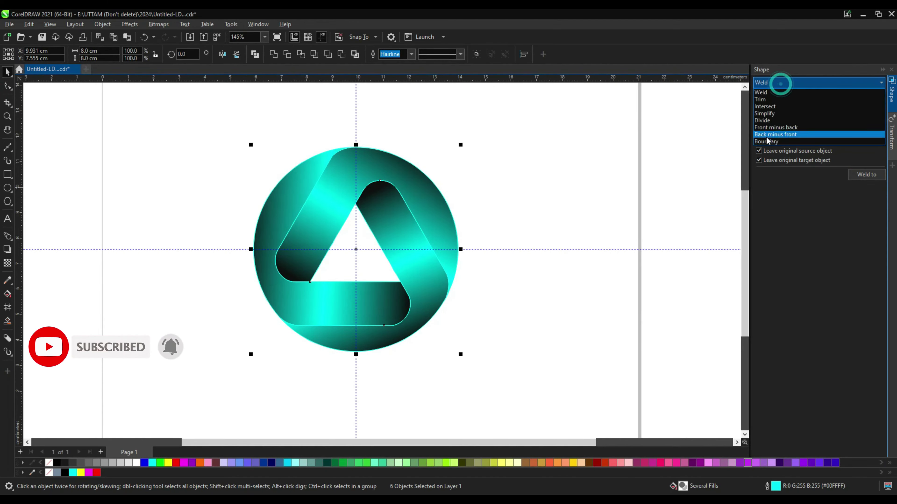
click(795, 133)
click(867, 174)
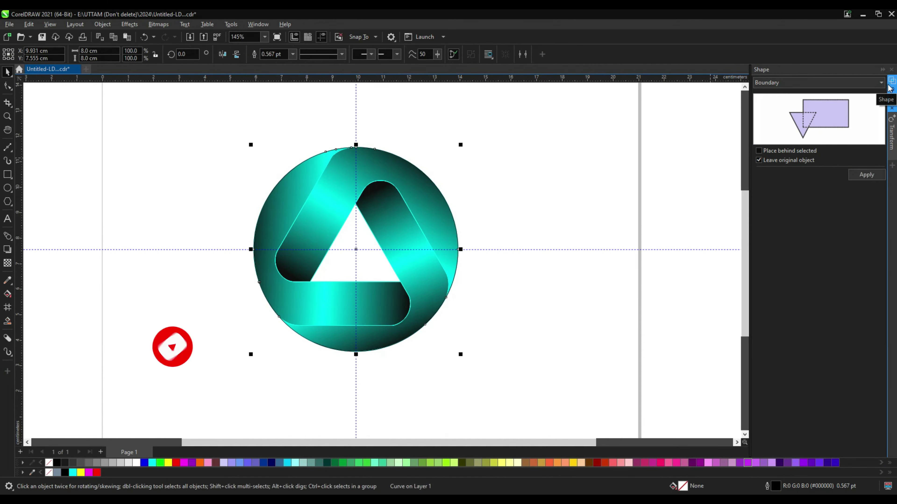
click(891, 90)
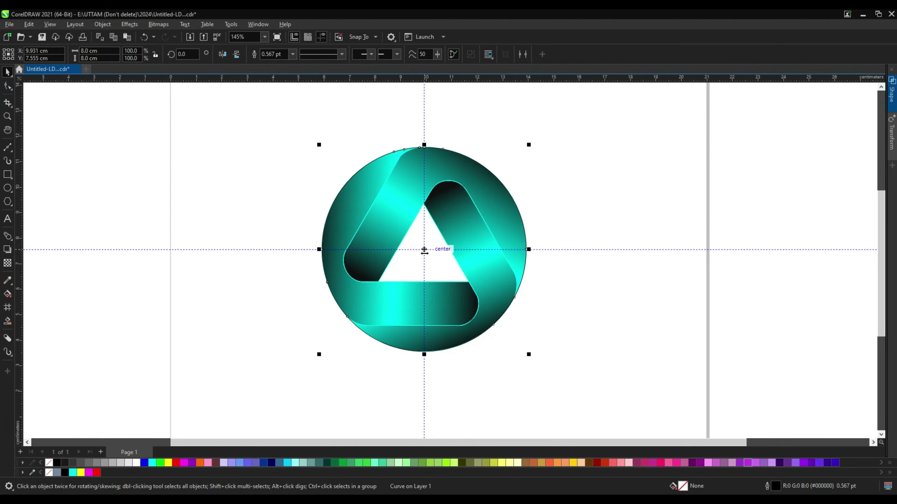
Smart Fill the triangular hole and trim that triangle out of the circle.
scroll(426, 250, up, 1)
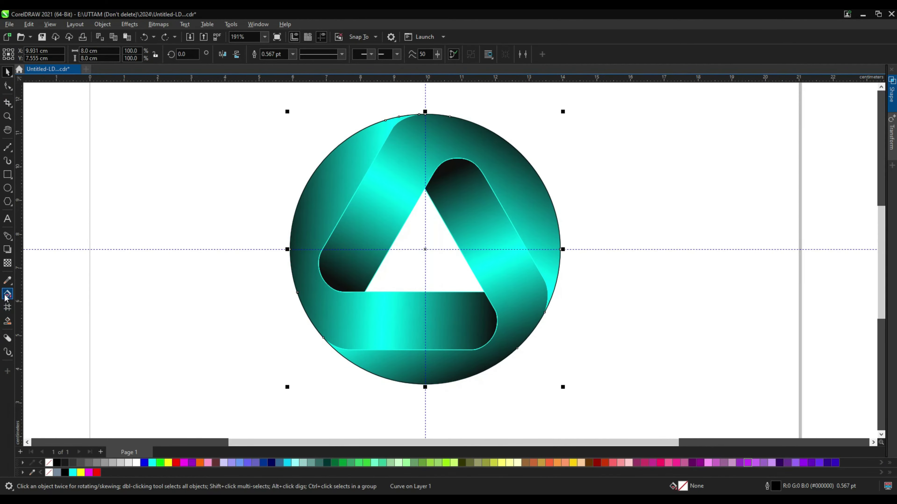
click(8, 322)
click(439, 216)
key(space)
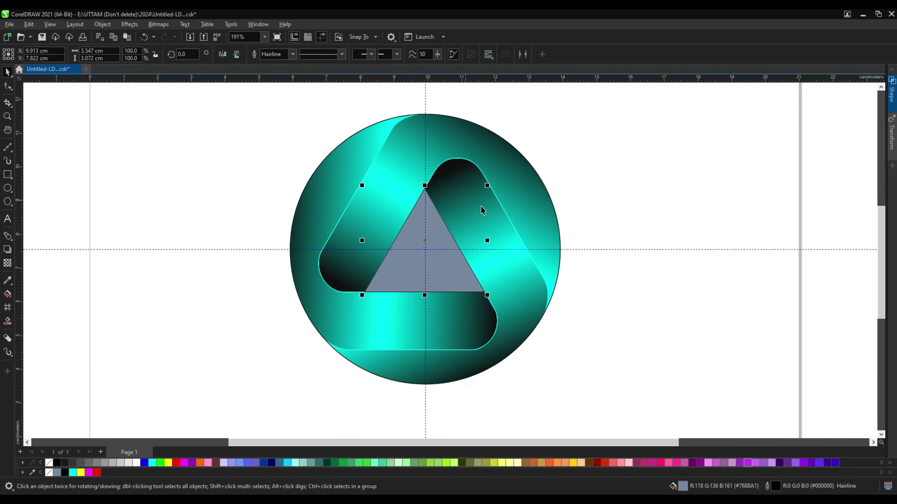
scroll(439, 216, up, 1)
scroll(608, 341, up, 1)
shift+click(572, 331)
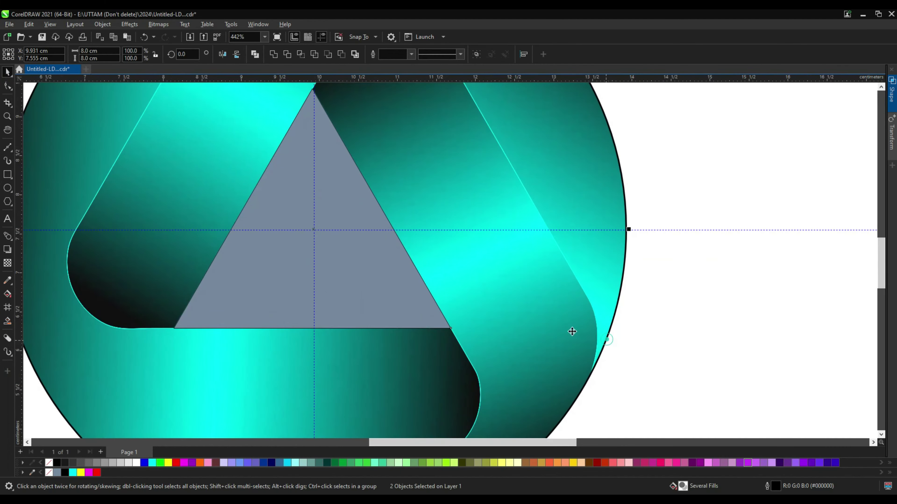
click(287, 55)
Delete the grey triangle and send the cut-out circle to the back.
scroll(364, 256, down, 1)
click(330, 243)
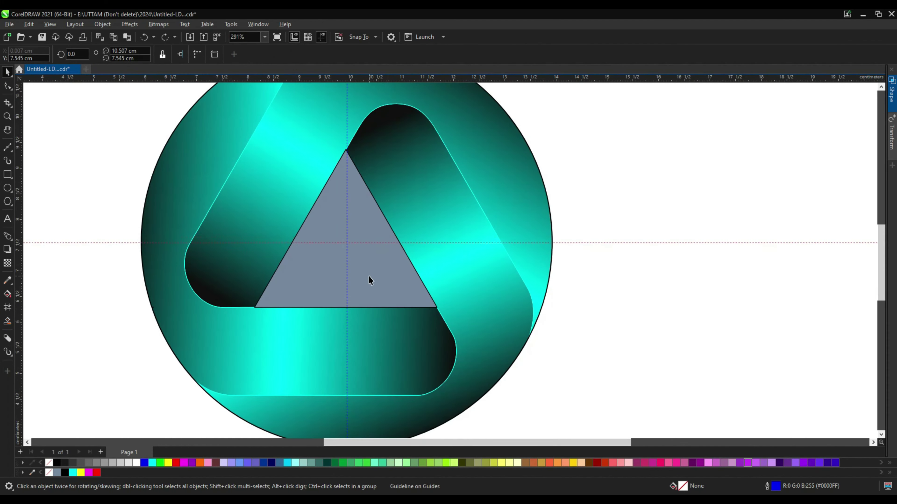
drag(368, 280, 629, 220)
right_click(630, 220)
click(663, 287)
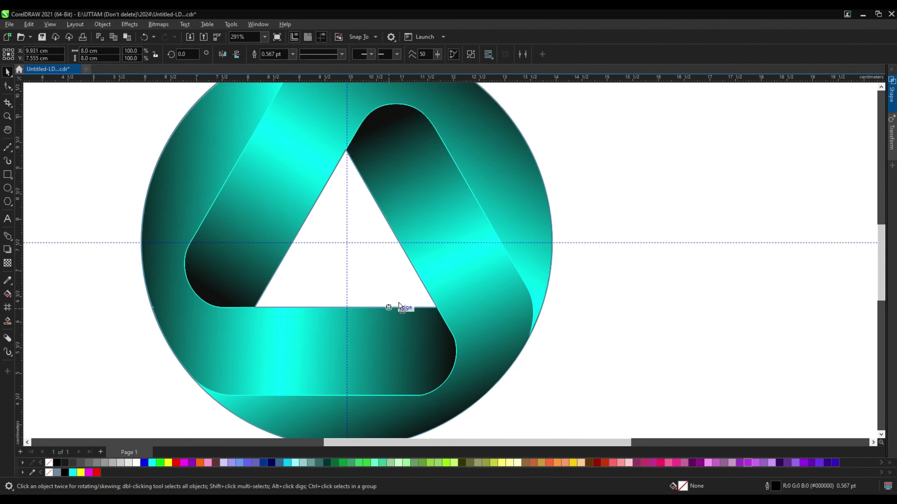
click(399, 303)
click(366, 301)
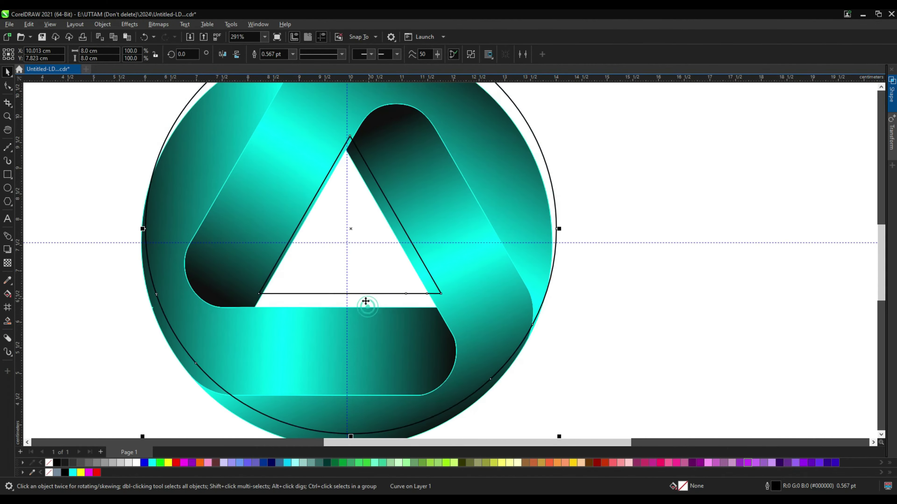
right_click(366, 302)
click(533, 149)
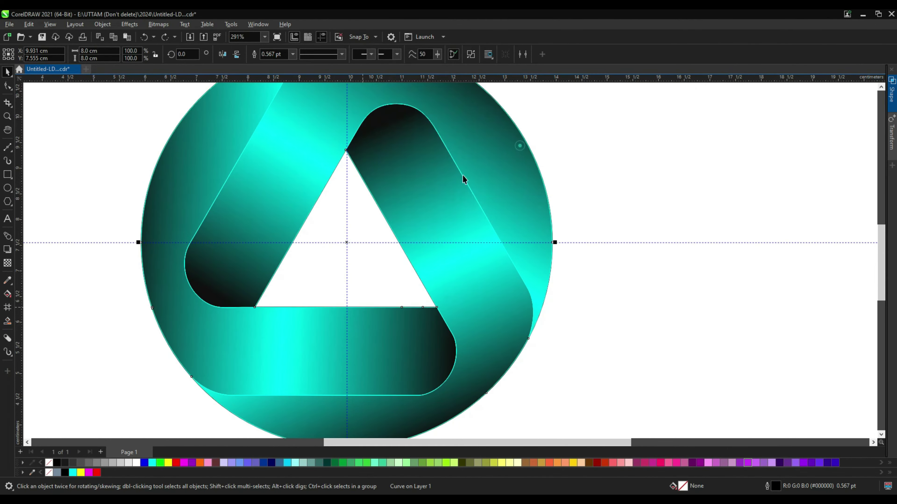
Set the cut-out circle's outline width to 3.0 pt and deselect.
click(293, 54)
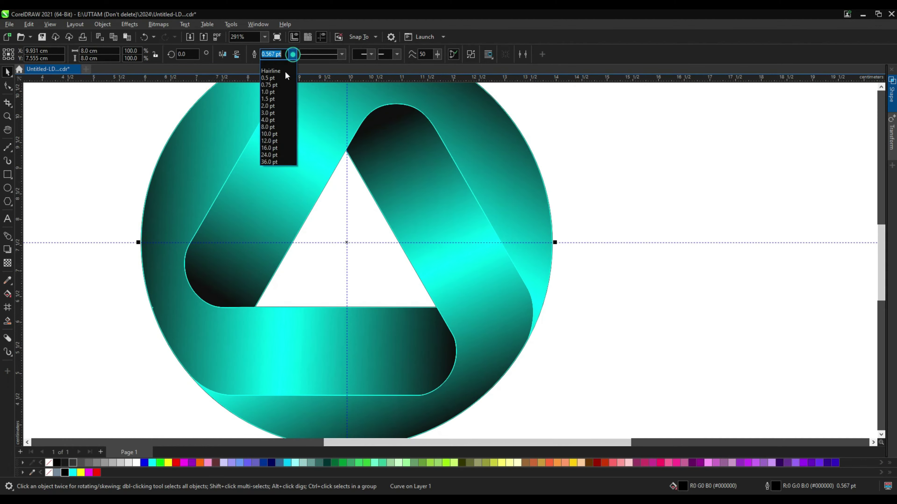
click(277, 86)
click(292, 53)
click(275, 114)
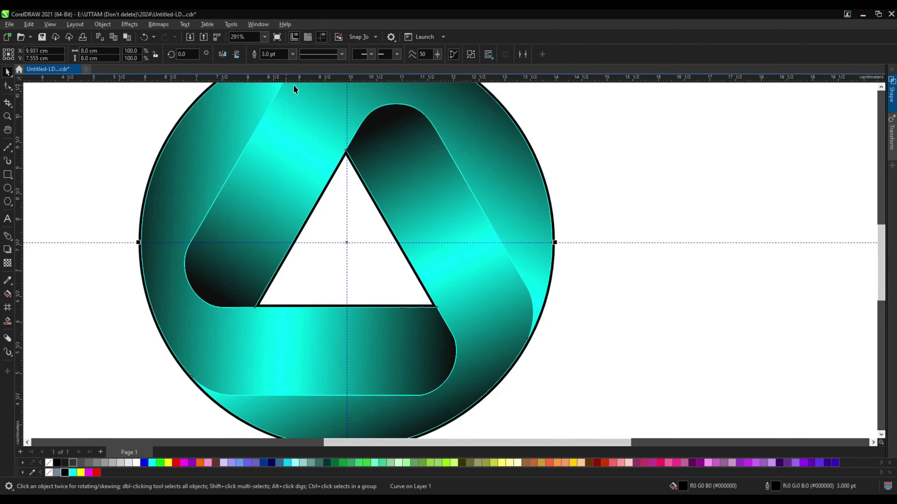
scroll(560, 254, down, 2)
click(645, 138)
Select the left gradient bar, undoing an accidental move, and inspect its fill settings.
scroll(513, 261, down, 2)
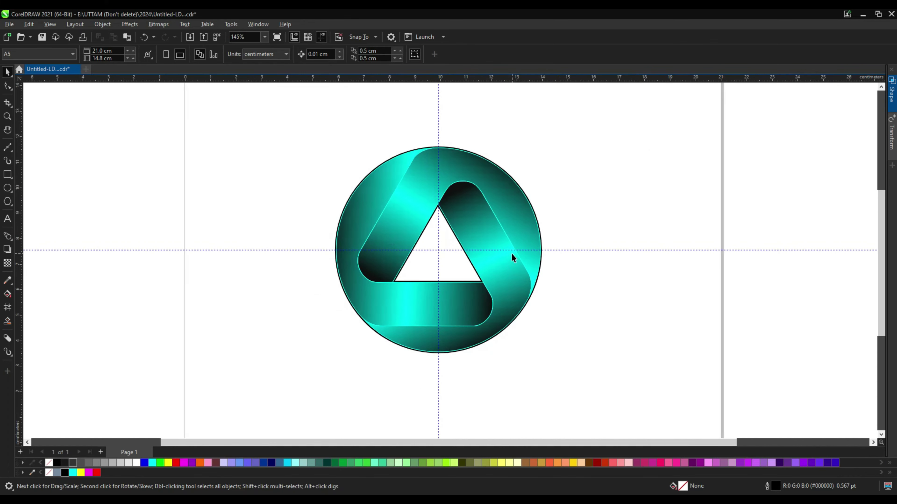
click(384, 182)
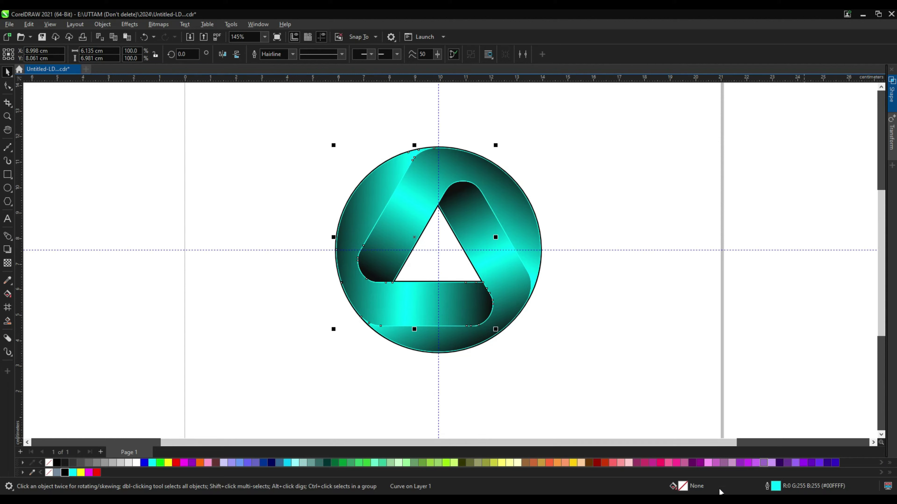
drag(382, 213, 362, 204)
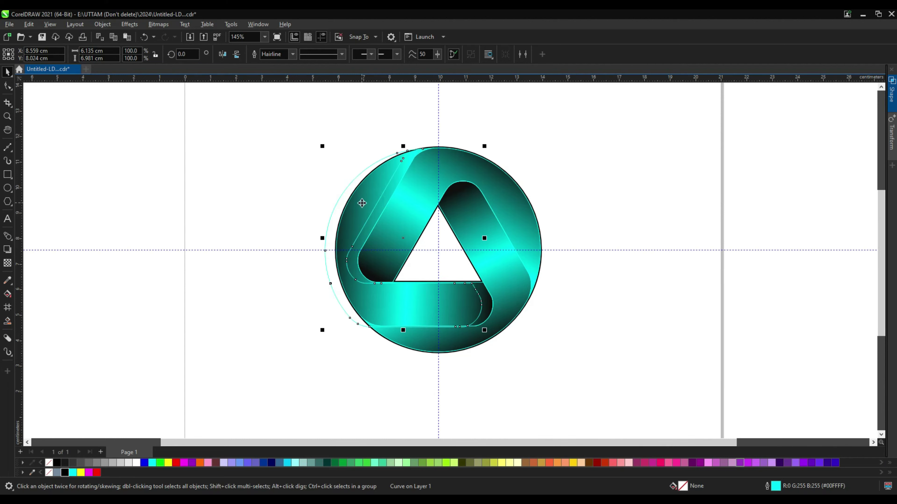
key(ctrl+z)
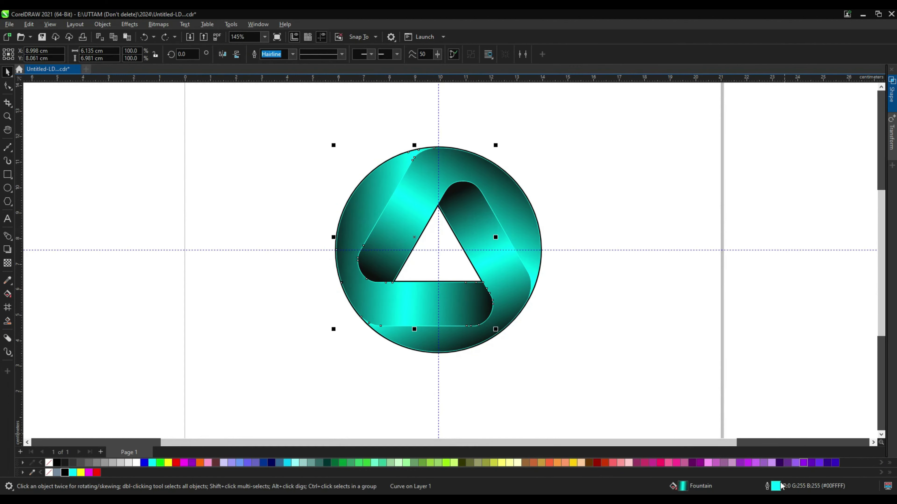
double_click(682, 486)
click(589, 122)
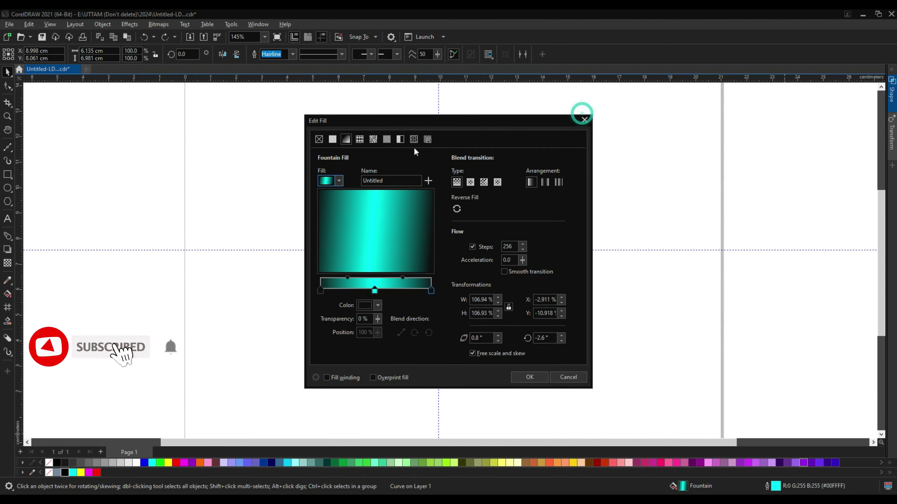
Adjust the left bar's gradient start and end handles on the canvas.
click(7, 294)
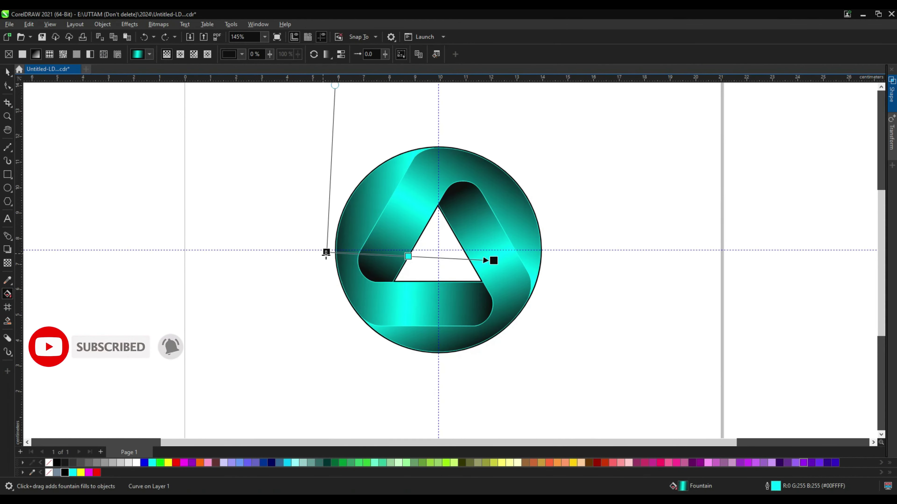
scroll(322, 256, up, 1)
drag(324, 243, 325, 240)
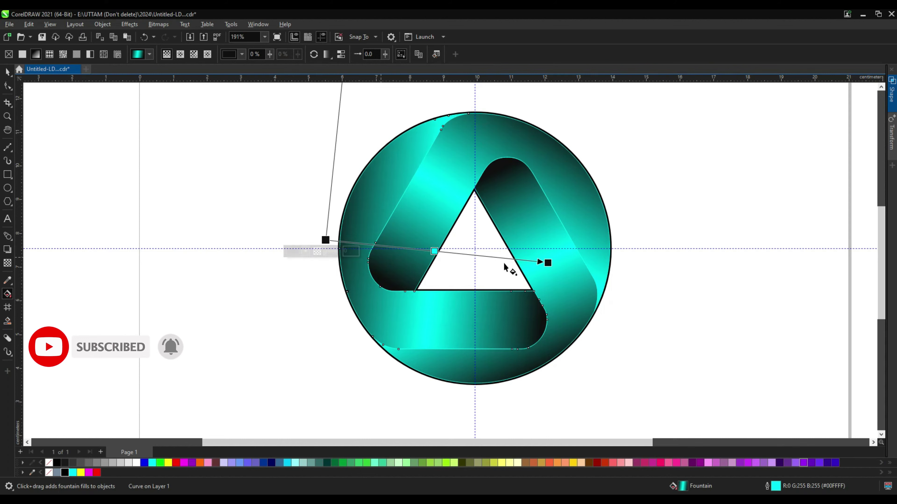
click(548, 262)
drag(547, 263, 549, 282)
mouse_move(325, 240)
mouse_down()
mouse_move(319, 217)
mouse_move(305, 222)
mouse_up()
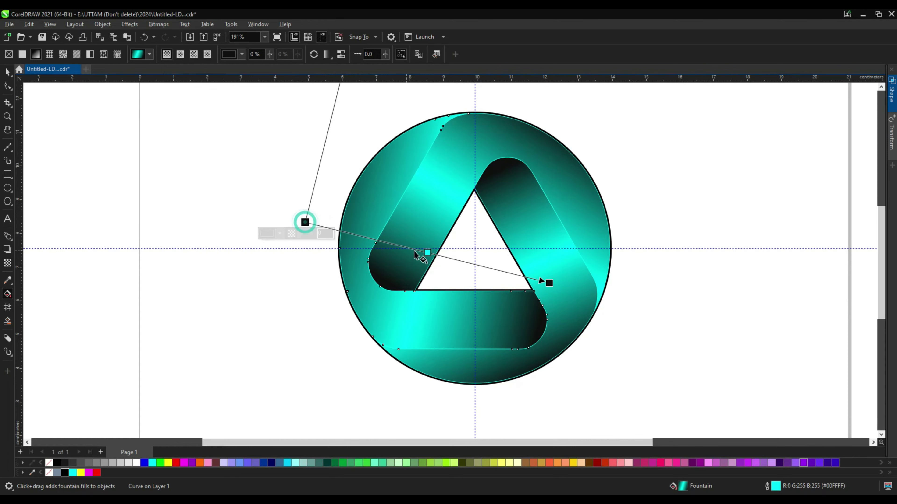
drag(549, 283, 551, 288)
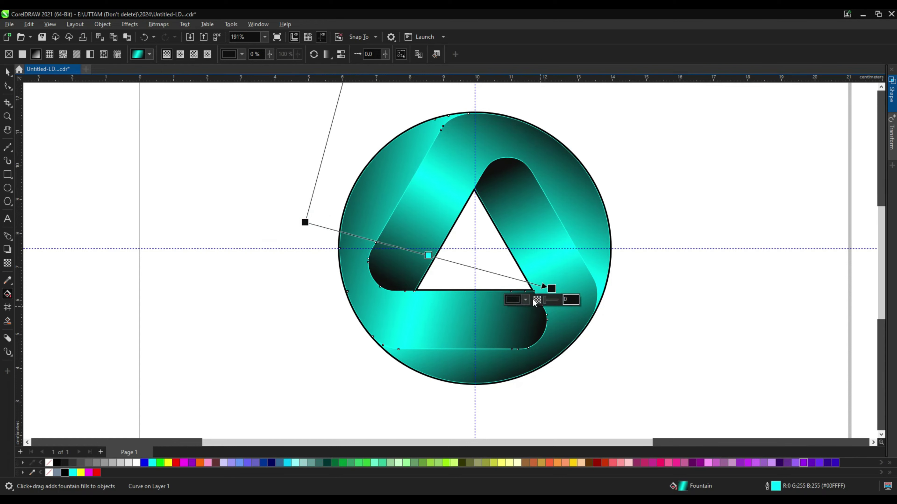
Redraw the left bar's gradient from its lower inner corner upward, then exit the fill tool.
click(545, 301)
click(526, 300)
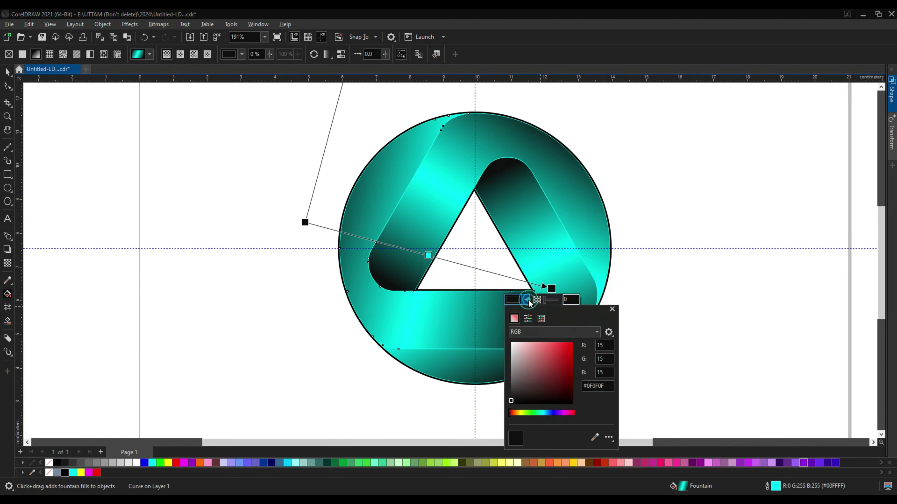
click(484, 317)
double_click(550, 229)
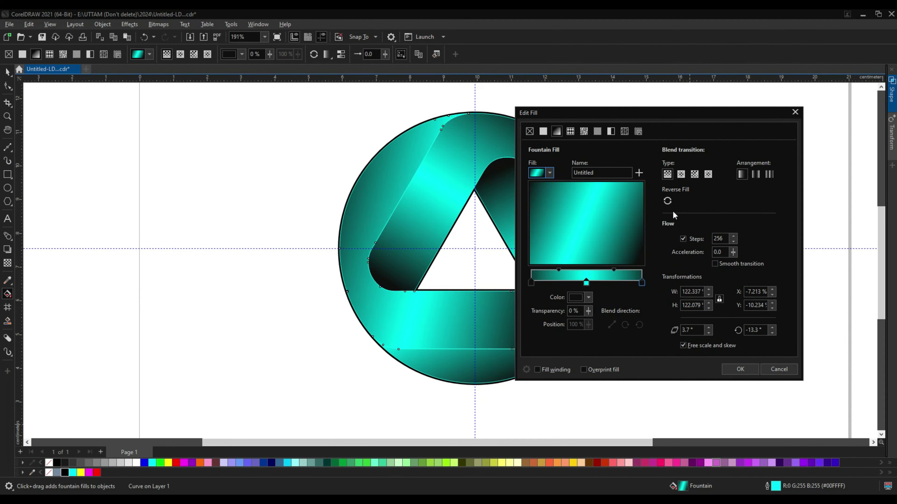
click(796, 111)
drag(304, 222, 306, 247)
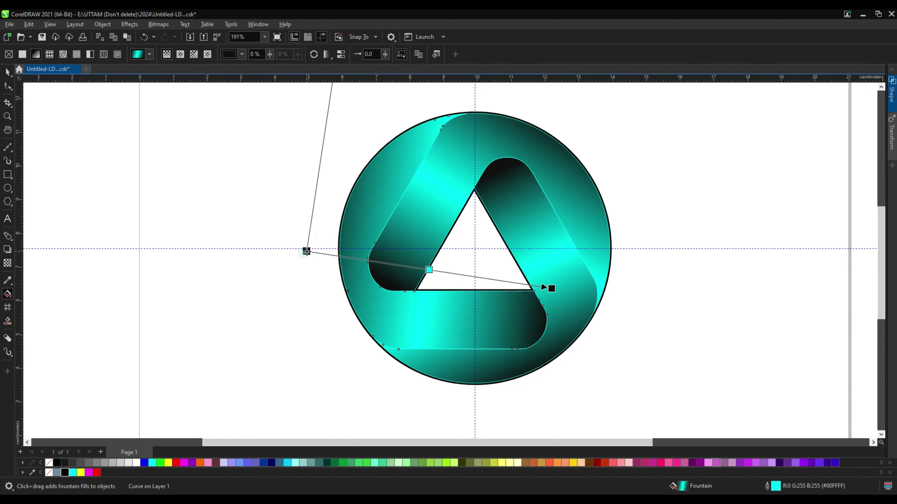
mouse_move(381, 278)
mouse_down()
mouse_move(498, 90)
mouse_move(513, 125)
mouse_move(530, 110)
mouse_move(507, 101)
mouse_up()
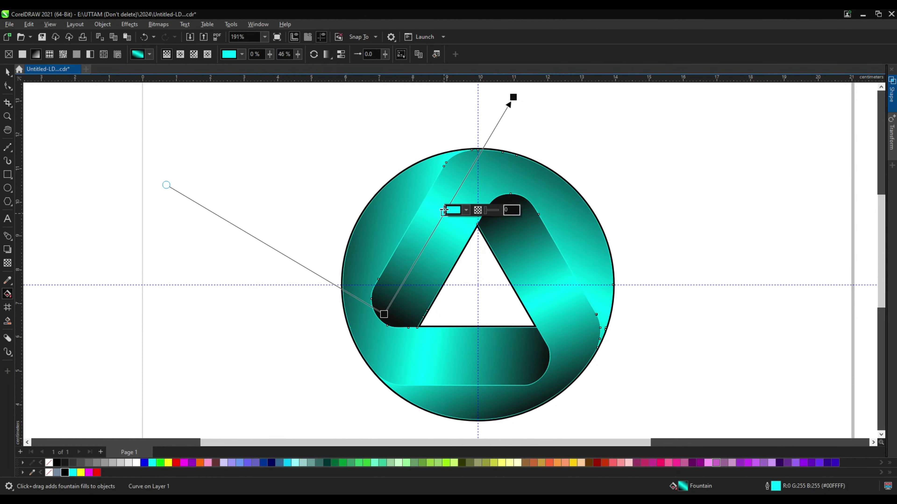
click(7, 72)
key(Escape)
Set the outer circle's outline width to 3.5 pt.
key(F3)
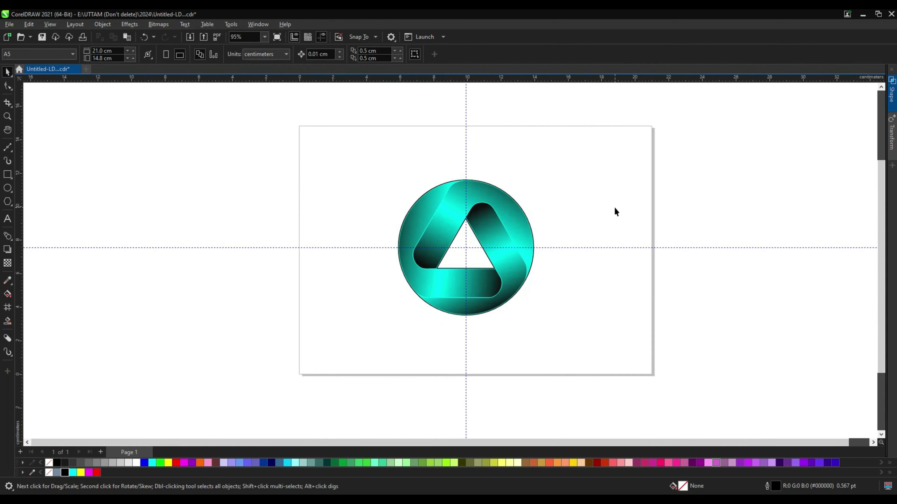
drag(306, 128, 625, 307)
scroll(533, 269, up, 4)
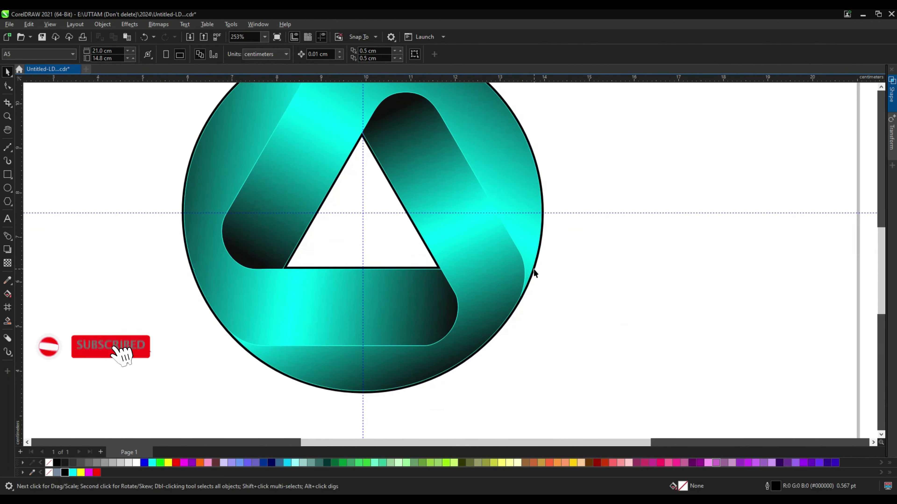
click(533, 269)
click(293, 53)
click(274, 122)
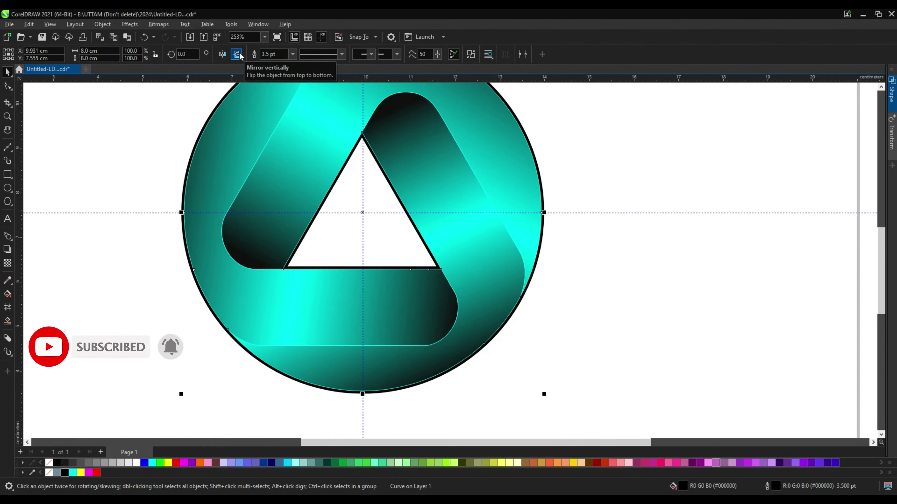
scroll(466, 233, down, 3)
Deselect everything, save the document, and undo an accidental change.
key(Escape)
key(ctrl+a)
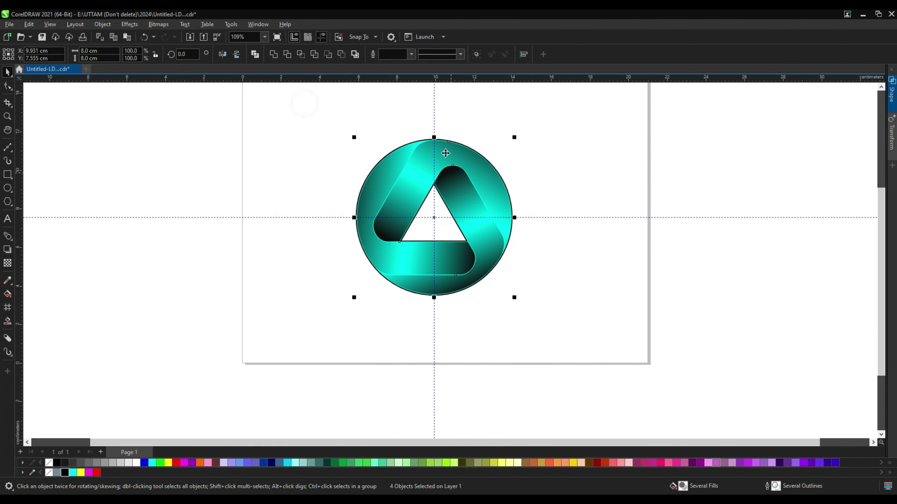
click(593, 140)
click(41, 39)
scroll(420, 166, up, 1)
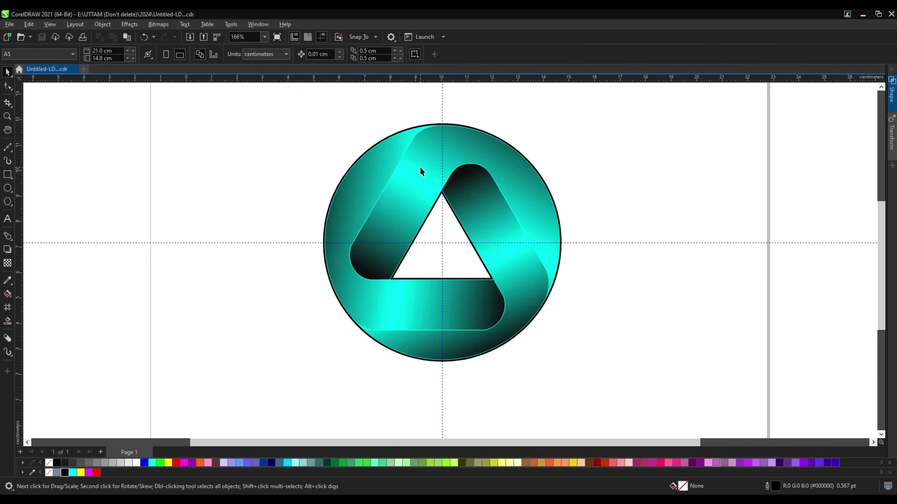
scroll(430, 151, up, 2)
scroll(430, 150, up, 2)
drag(880, 223, 884, 253)
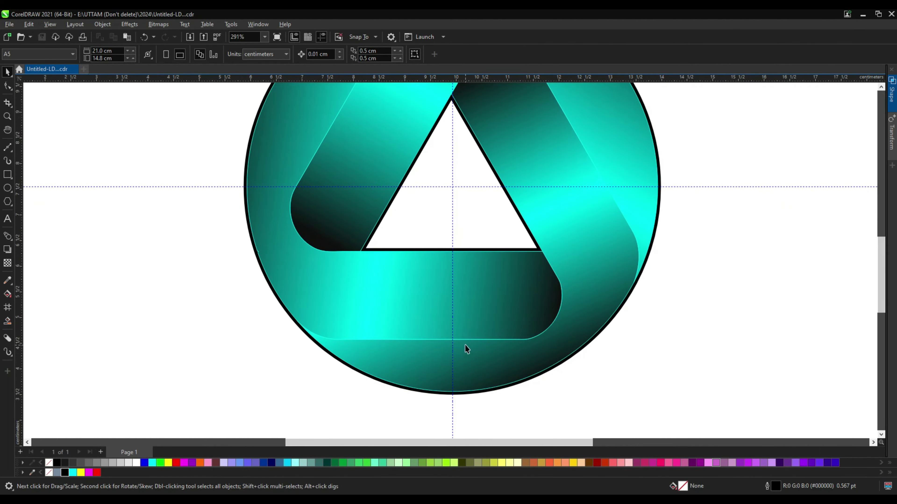
scroll(467, 347, down, 3)
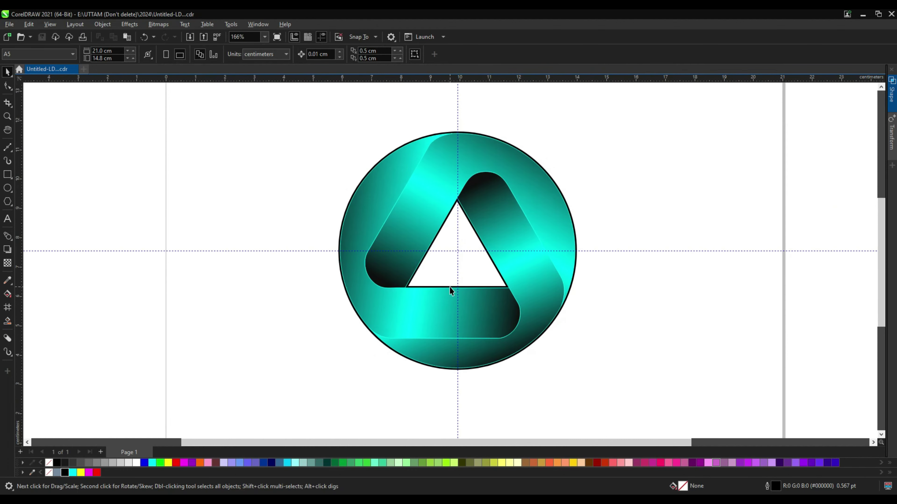
drag(577, 257, 592, 260)
key(ctrl+z)
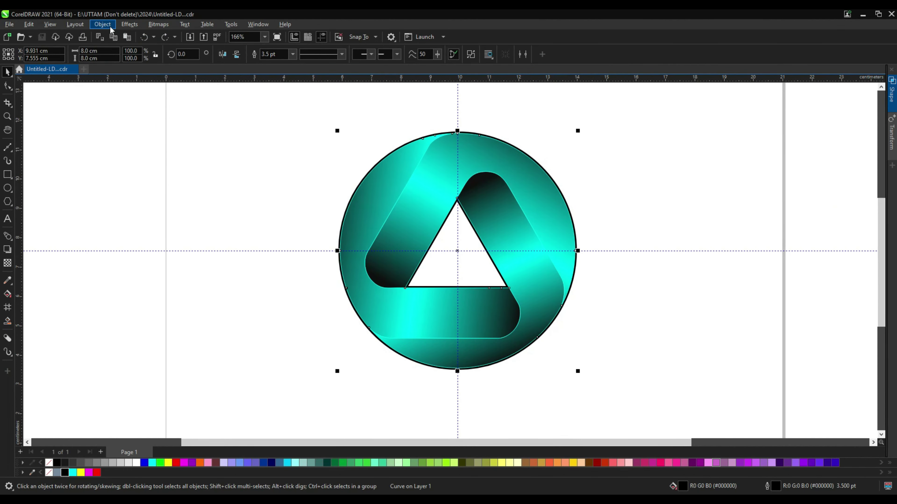
Convert the outer circle into a bitmap.
click(110, 27)
click(106, 24)
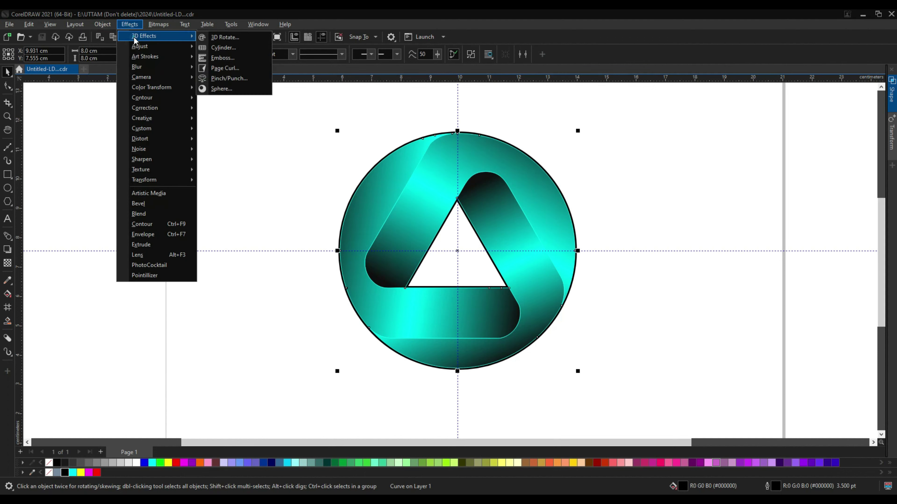
mouse_move(158, 24)
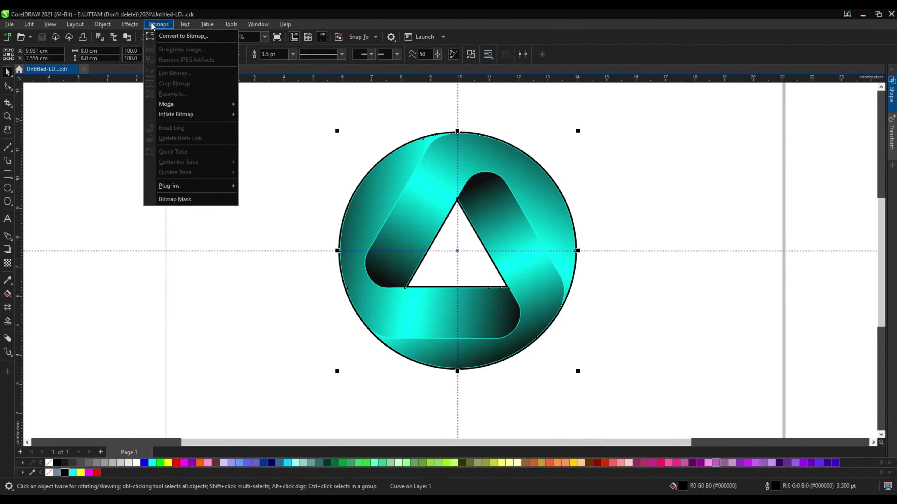
click(183, 35)
click(457, 307)
click(106, 24)
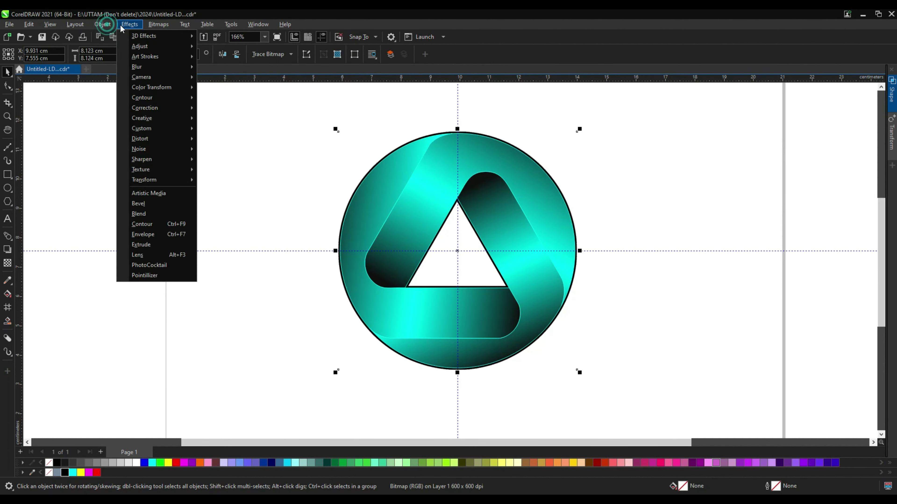
mouse_move(138, 66)
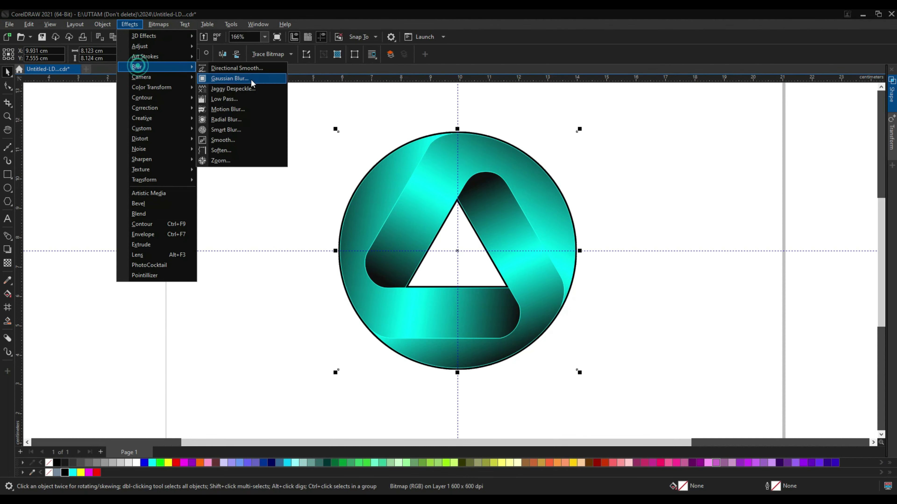
Soften the circle bitmap with an 8.2-pixel Gaussian blur, then deselect it.
click(252, 97)
drag(444, 221, 722, 219)
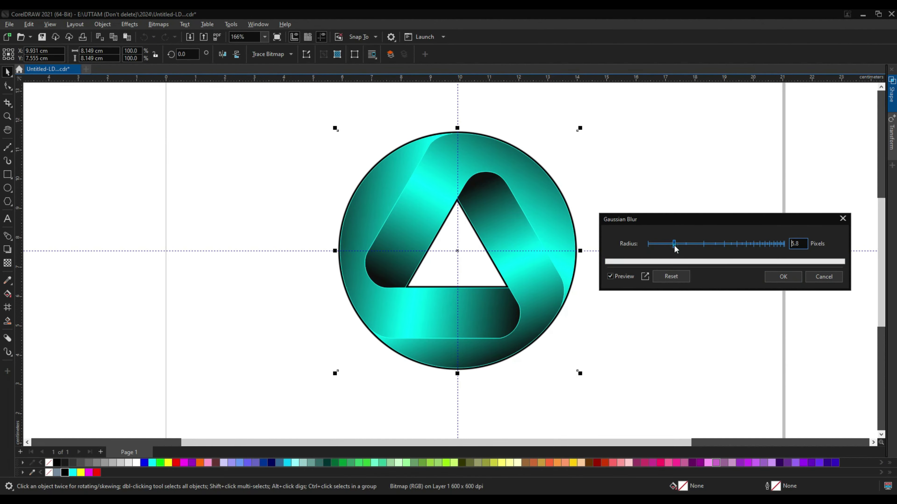
drag(666, 248, 680, 245)
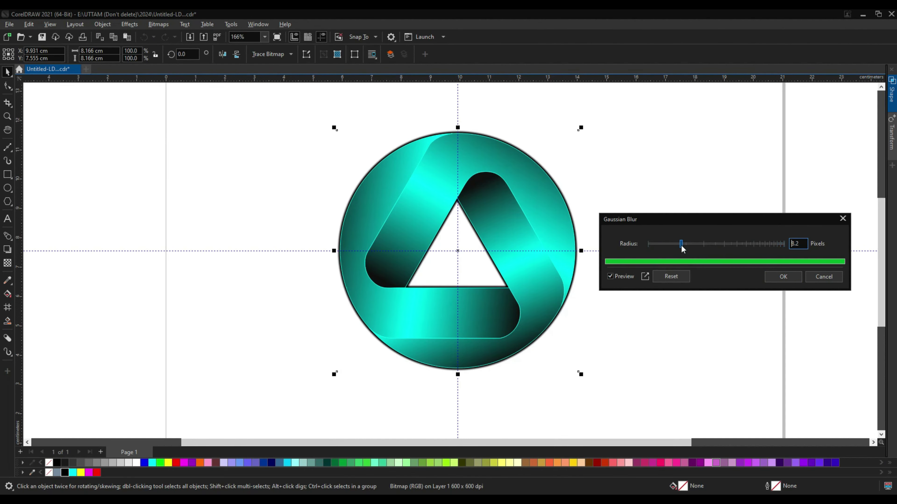
click(783, 276)
key(Escape)
Select the three ribbon pieces, undoing an accidental move and a premature bitmap conversion.
drag(245, 152, 367, 240)
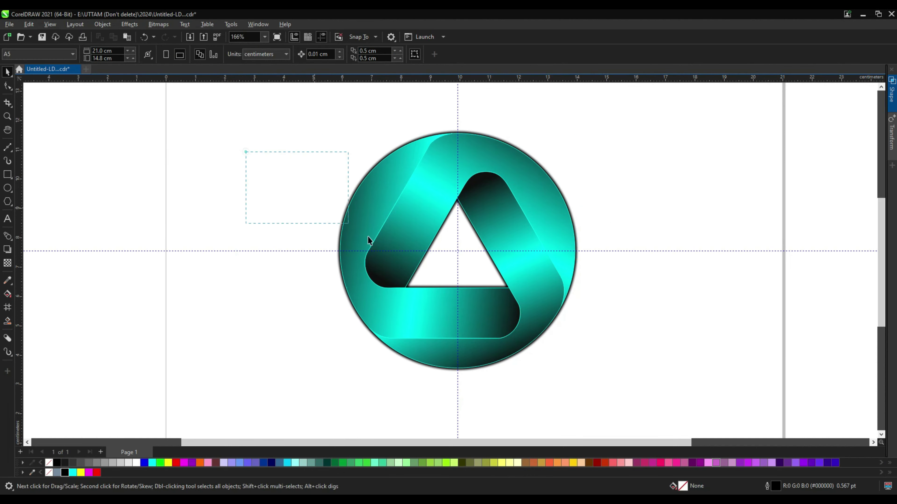
drag(575, 410, 576, 432)
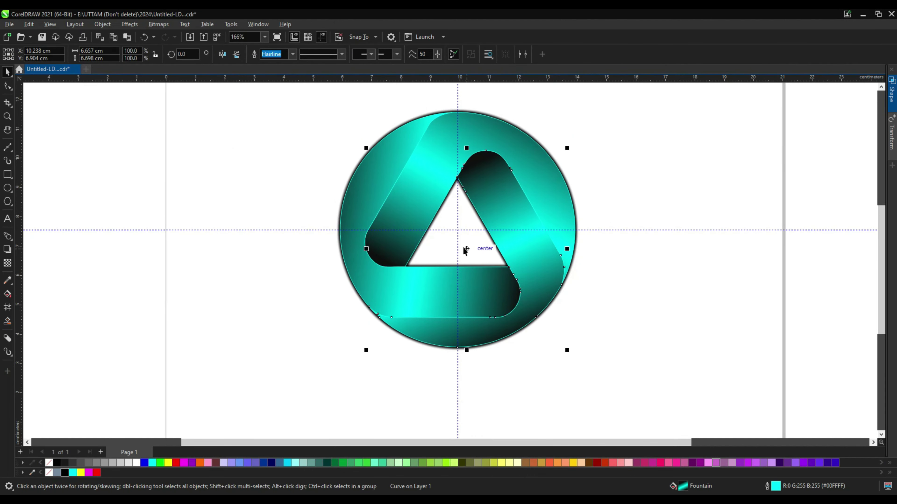
drag(463, 249, 447, 248)
key(ctrl+z)
key(ctrl+z)
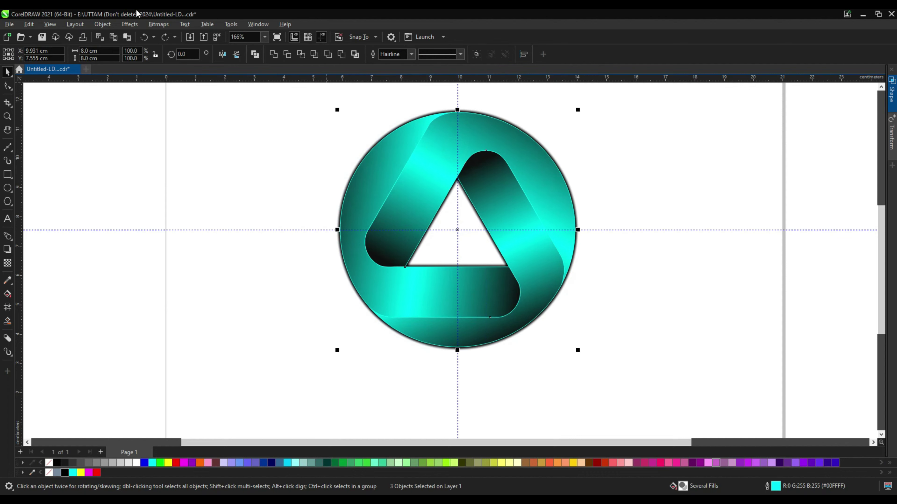
click(158, 24)
click(458, 306)
scroll(458, 148, up, 1)
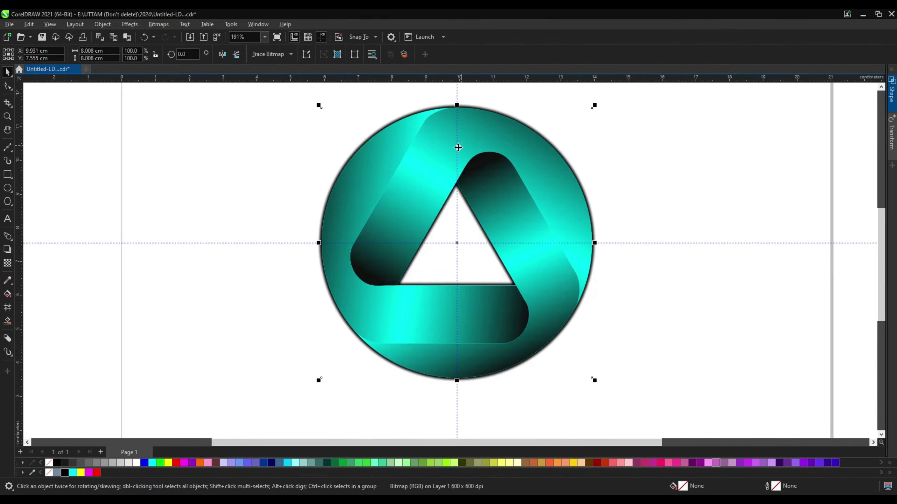
key(ctrl+z)
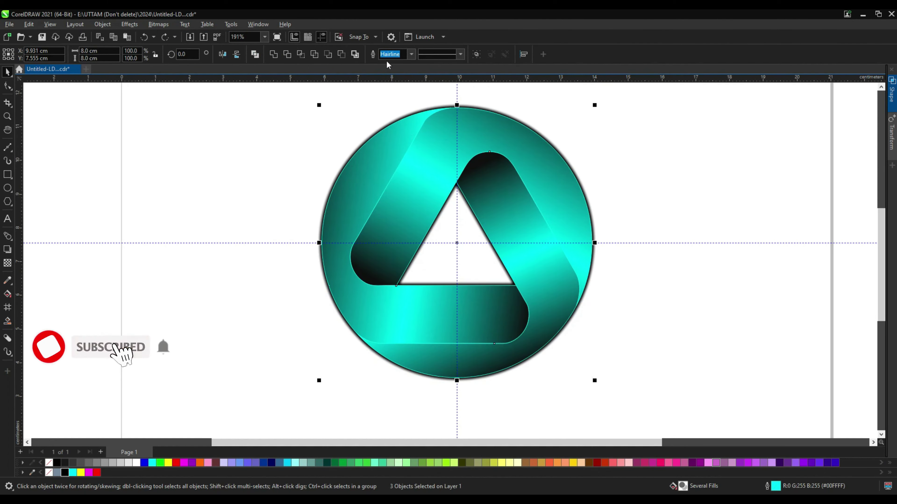
Give the ribbons 0.5 pt outlines and convert them into one bitmap.
text(0.5)
key(Return)
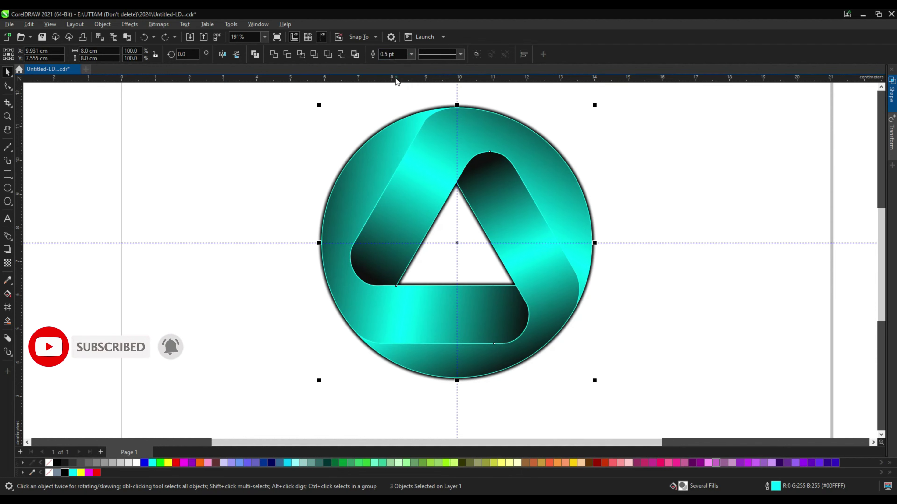
click(158, 24)
click(459, 306)
Apply a lighter Gaussian blur of about 3 pixels to the ribbon bitmap and deselect.
click(129, 24)
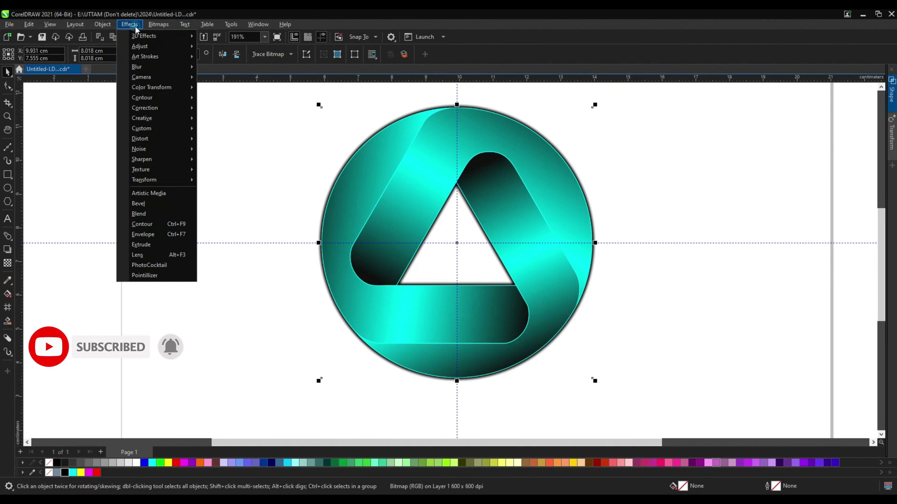
mouse_move(137, 67)
click(220, 79)
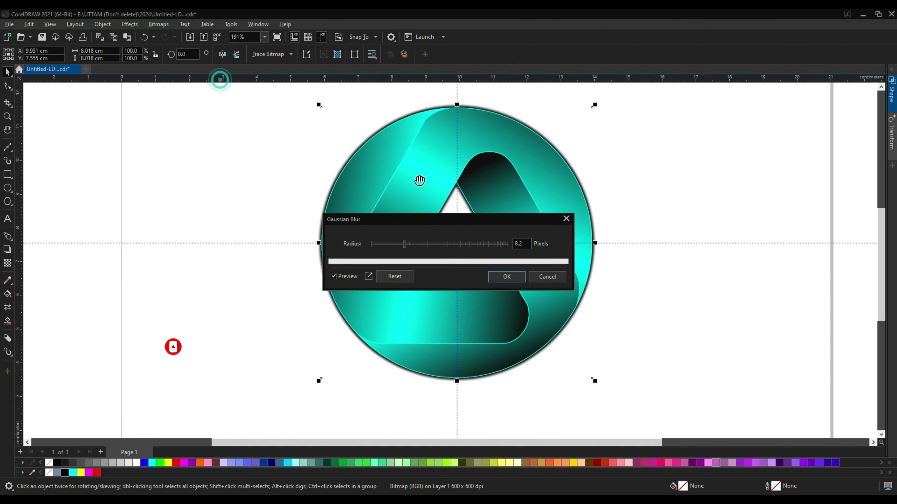
click(382, 244)
drag(435, 220, 643, 220)
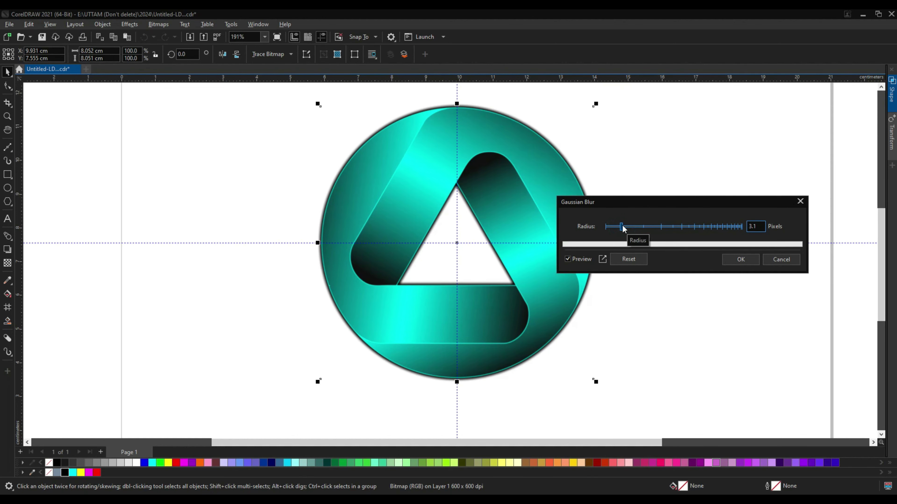
click(740, 259)
click(684, 209)
scroll(434, 208, down, 3)
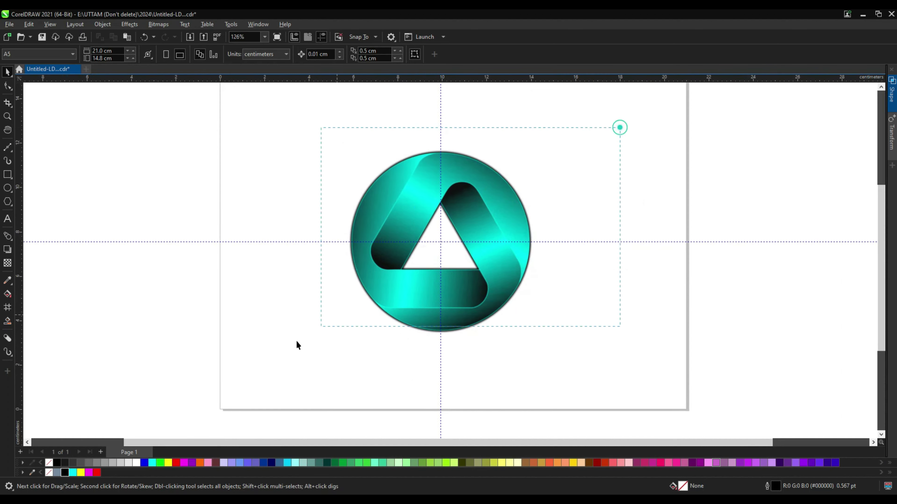
Group the circle and ribbon bitmaps and add a flat, darkened drop shadow beneath them.
drag(618, 126, 296, 340)
click(476, 54)
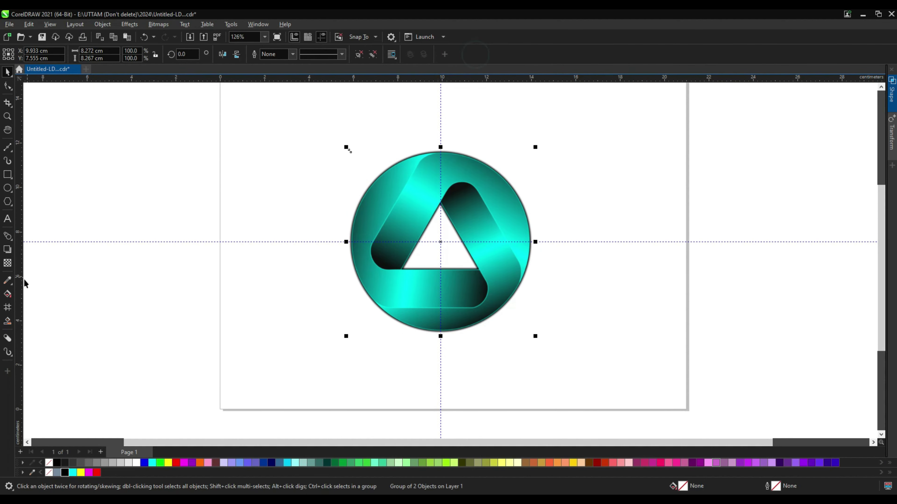
click(12, 251)
scroll(423, 337, up, 2)
drag(445, 330, 445, 322)
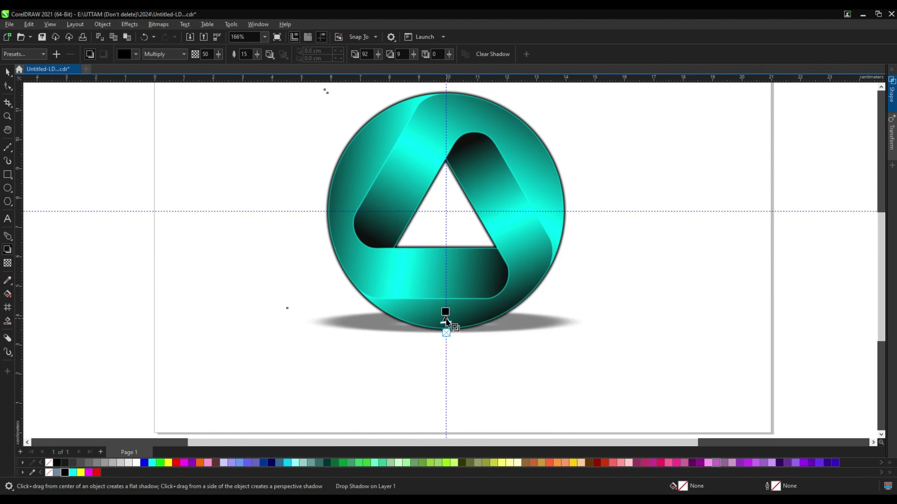
scroll(446, 322, up, 1)
scroll(447, 328, up, 1)
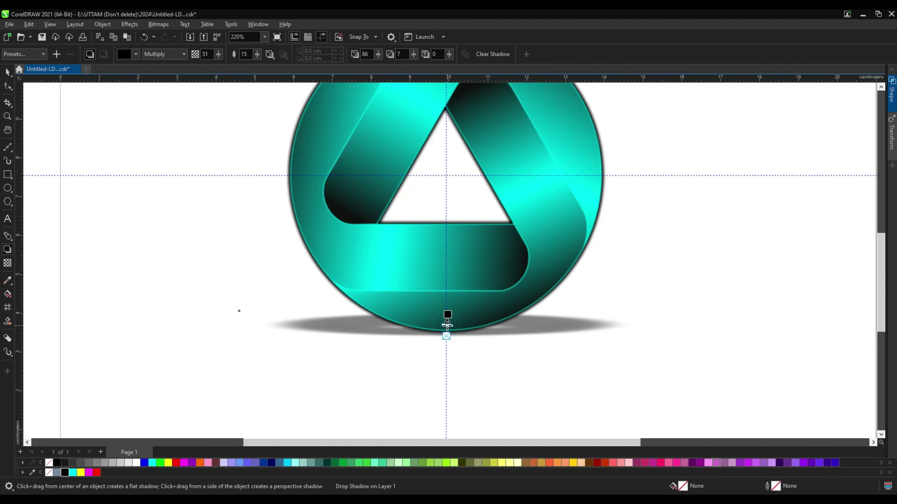
scroll(447, 324, up, 2)
drag(447, 321, 449, 315)
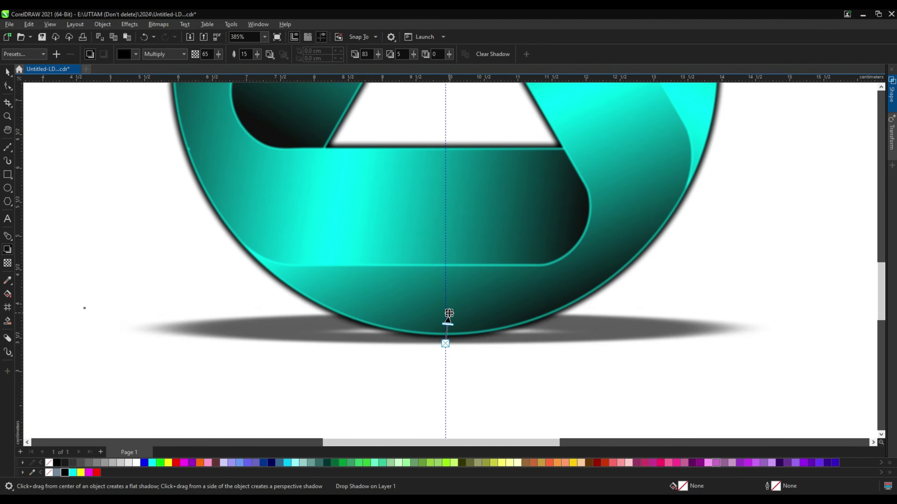
scroll(485, 354, down, 2)
scroll(560, 341, down, 2)
scroll(560, 341, up, 1)
Return to the Pick tool, deselect the shadow and zoom in to inspect the logo.
click(5, 69)
click(325, 135)
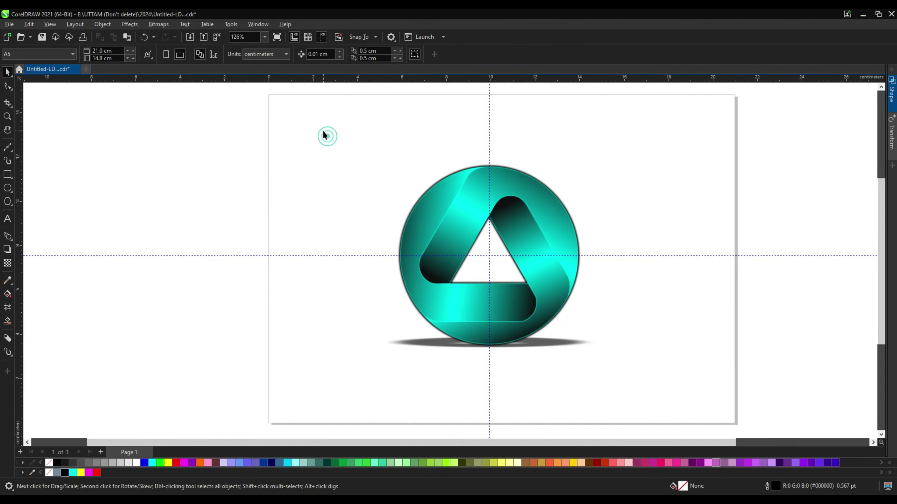
scroll(494, 210, up, 2)
scroll(416, 146, up, 1)
scroll(478, 154, up, 2)
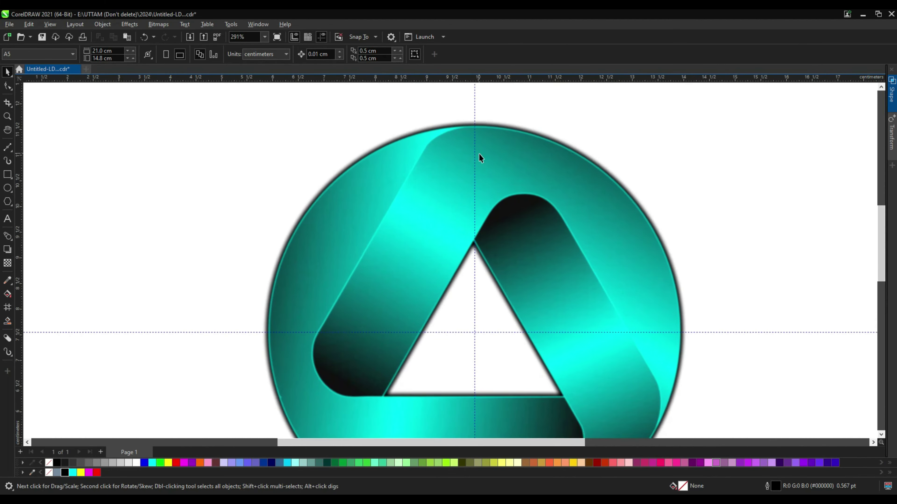
scroll(456, 152, up, 1)
scroll(473, 159, down, 2)
scroll(473, 157, up, 1)
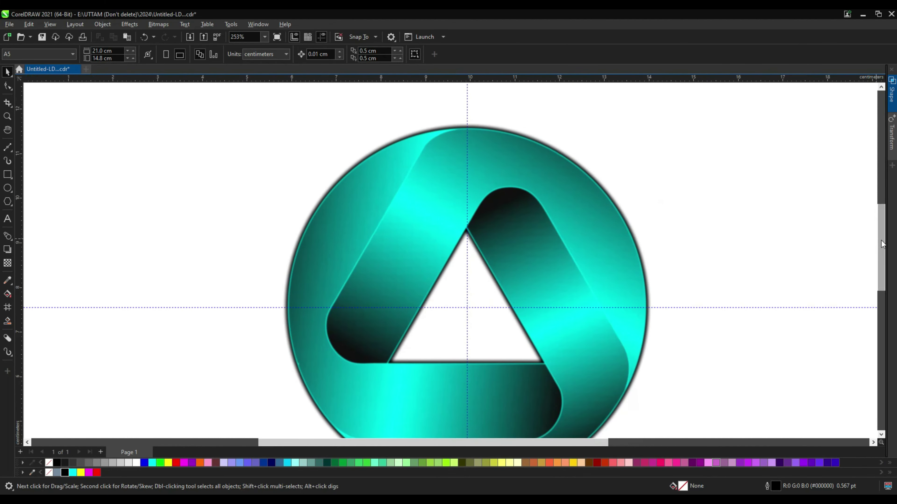
drag(881, 240, 883, 273)
scroll(475, 326, down, 3)
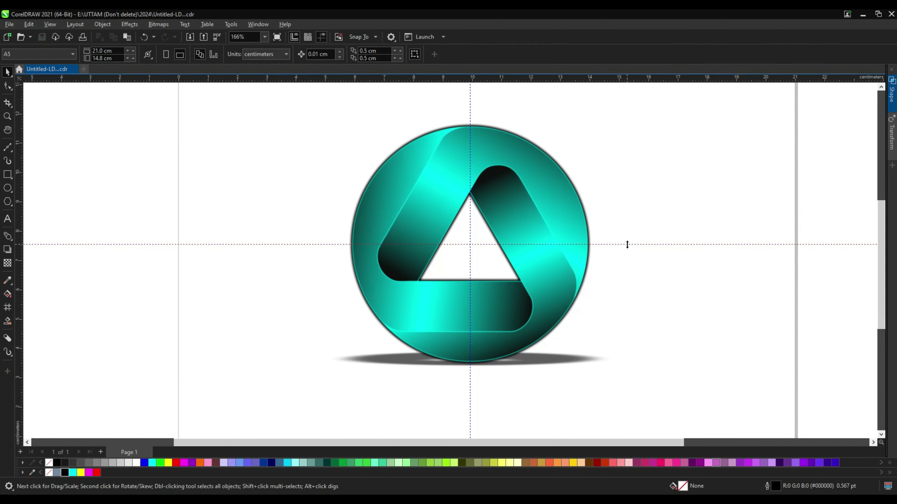
Delete the vertical centre guideline and zoom back out to review the logo.
click(470, 101)
key(Delete)
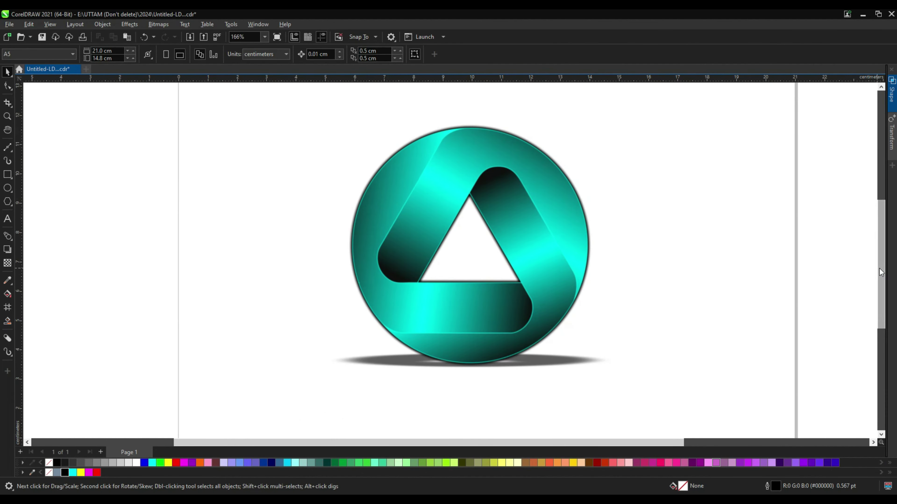
drag(881, 274, 882, 270)
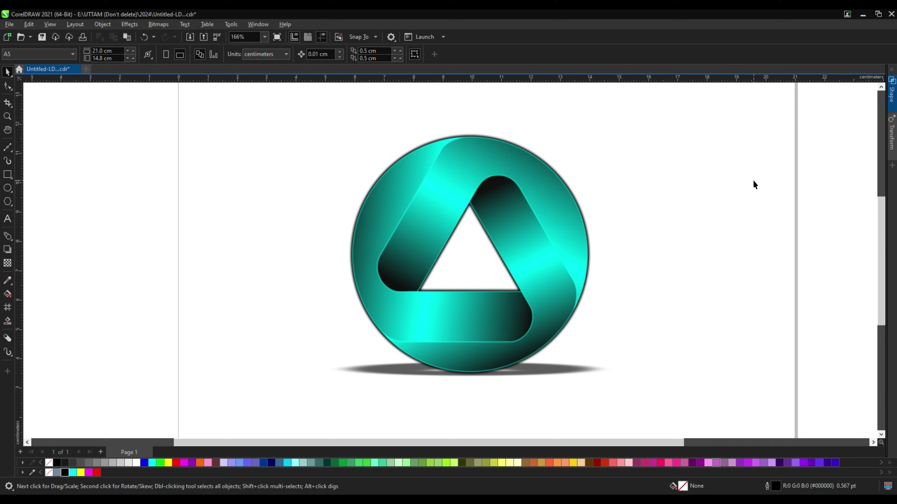
drag(879, 235, 878, 233)
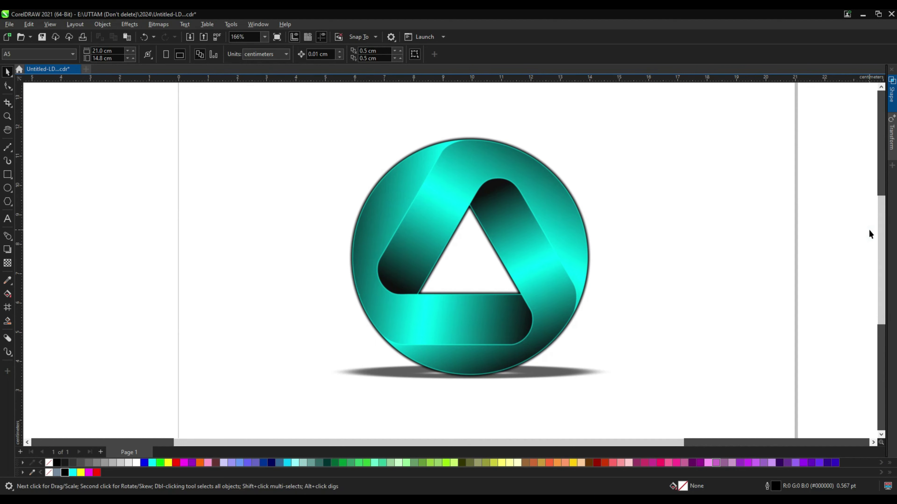